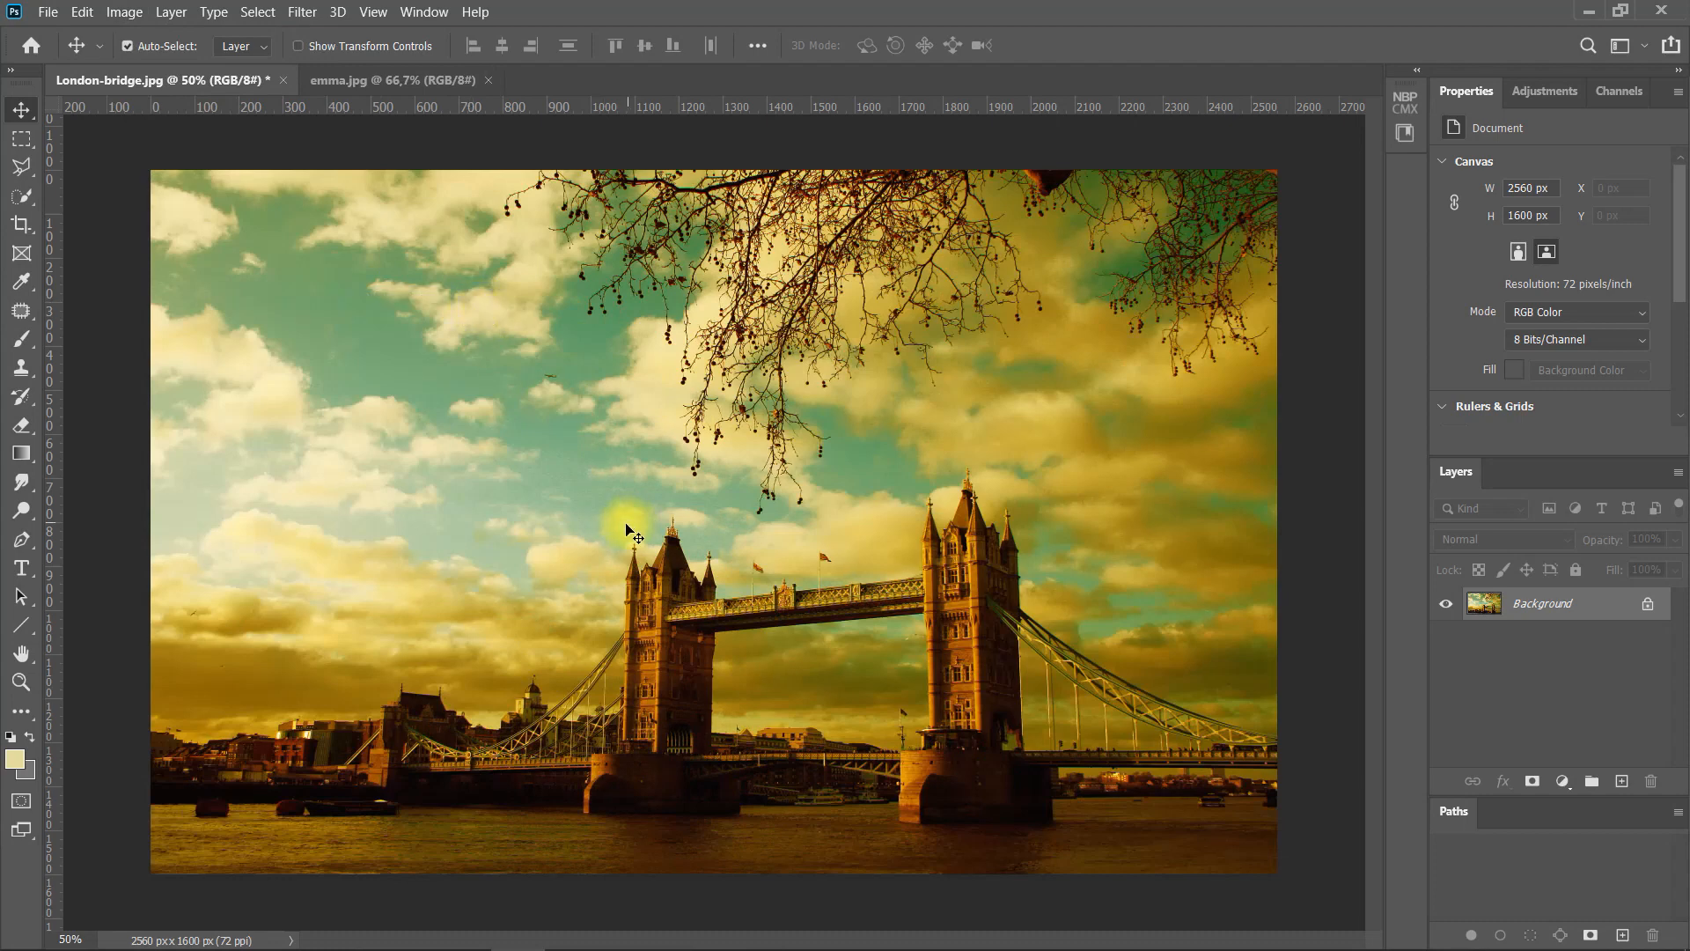
# In emma.jpg, select the woman's beret and face with the Quick Selection tool at brush size 138
pyautogui.click(389, 77)
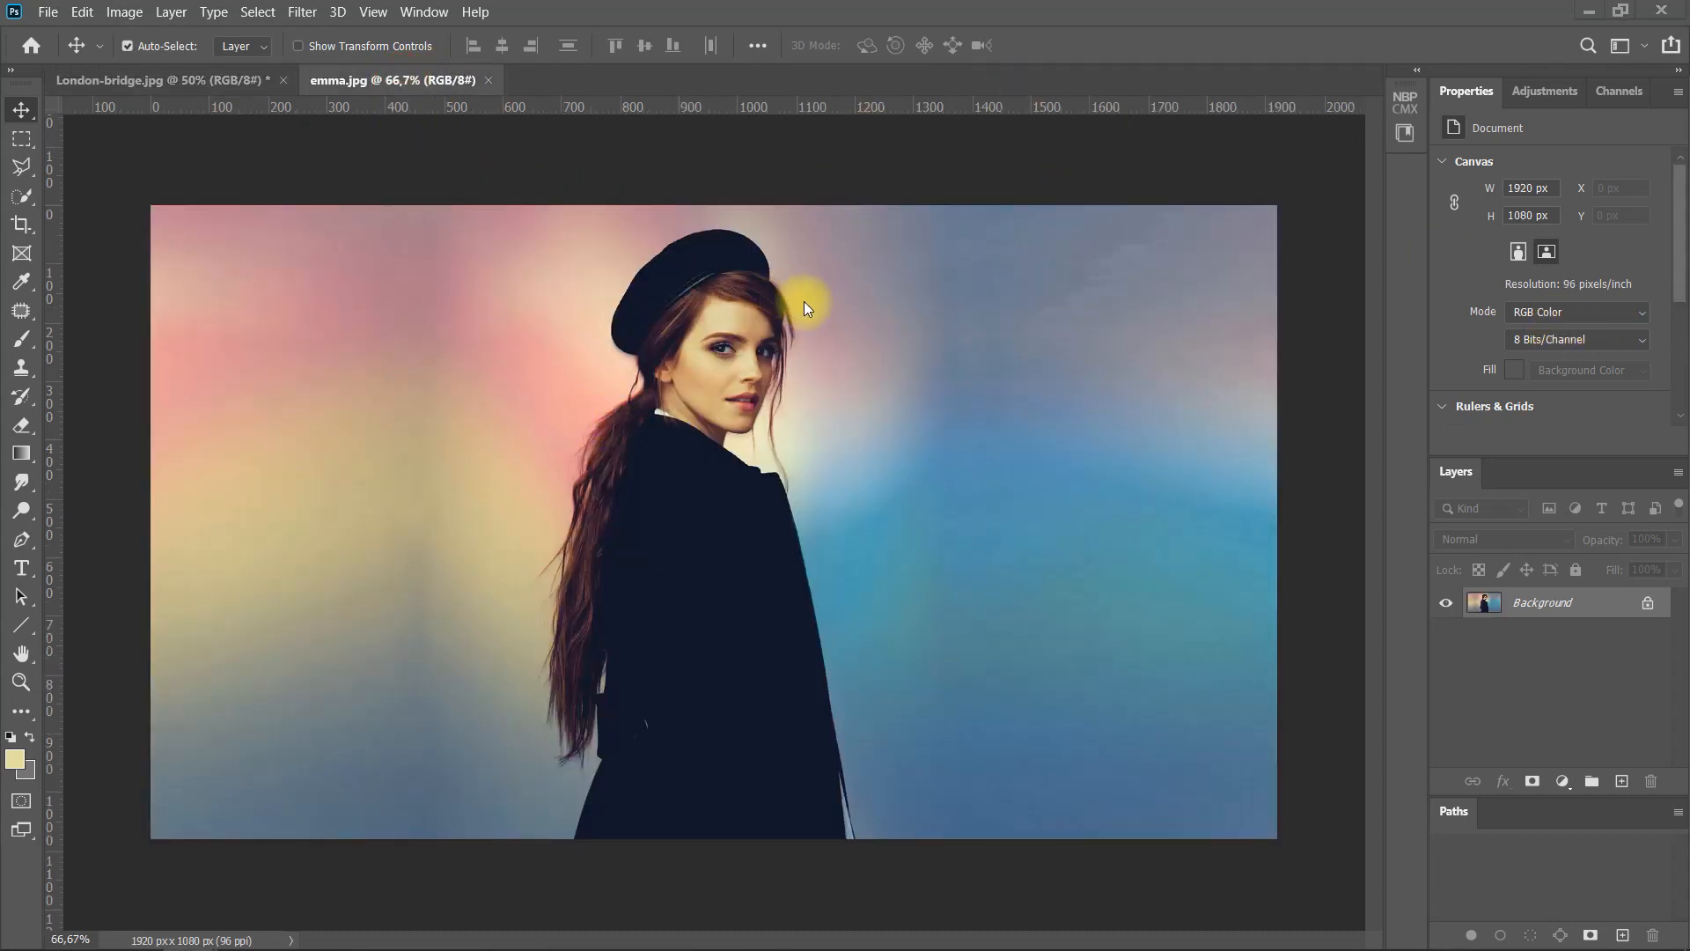
pyautogui.click(33, 201)
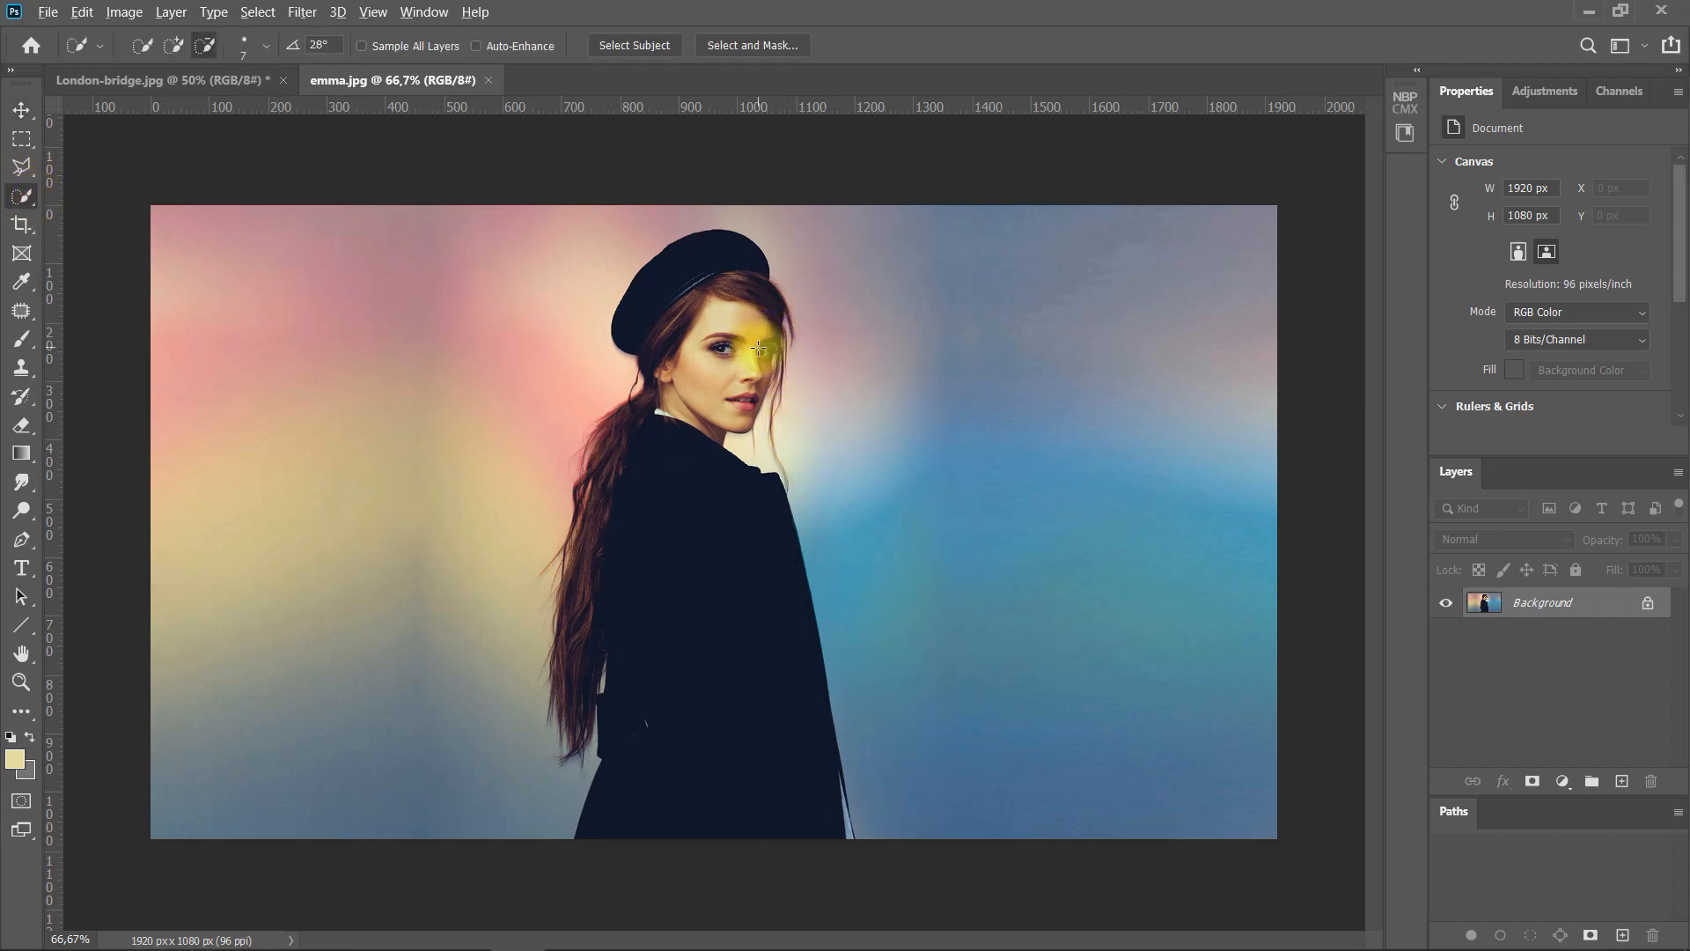
pyautogui.scroll(5, 757, 348)
pyautogui.moveTo(672, 295)
pyautogui.mouseDown()
pyautogui.moveTo(720, 289)
pyautogui.moveTo(704, 262)
pyautogui.mouseUp()
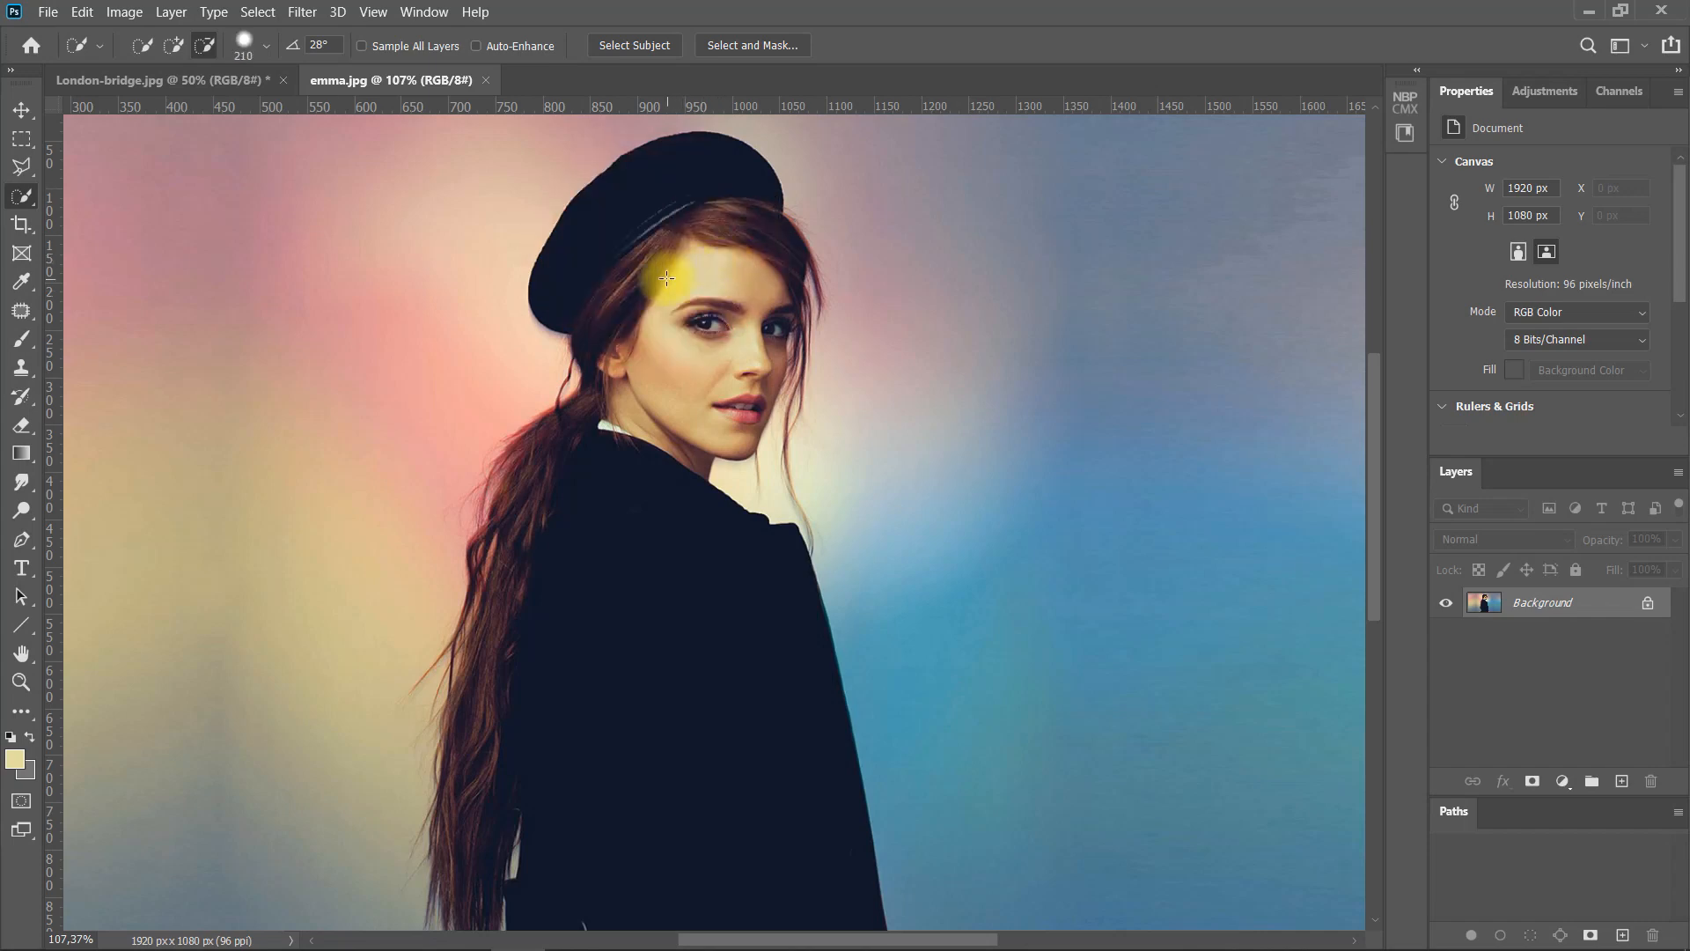
pyautogui.moveTo(711, 266); pyautogui.dragTo(667, 266)
pyautogui.click(692, 207)
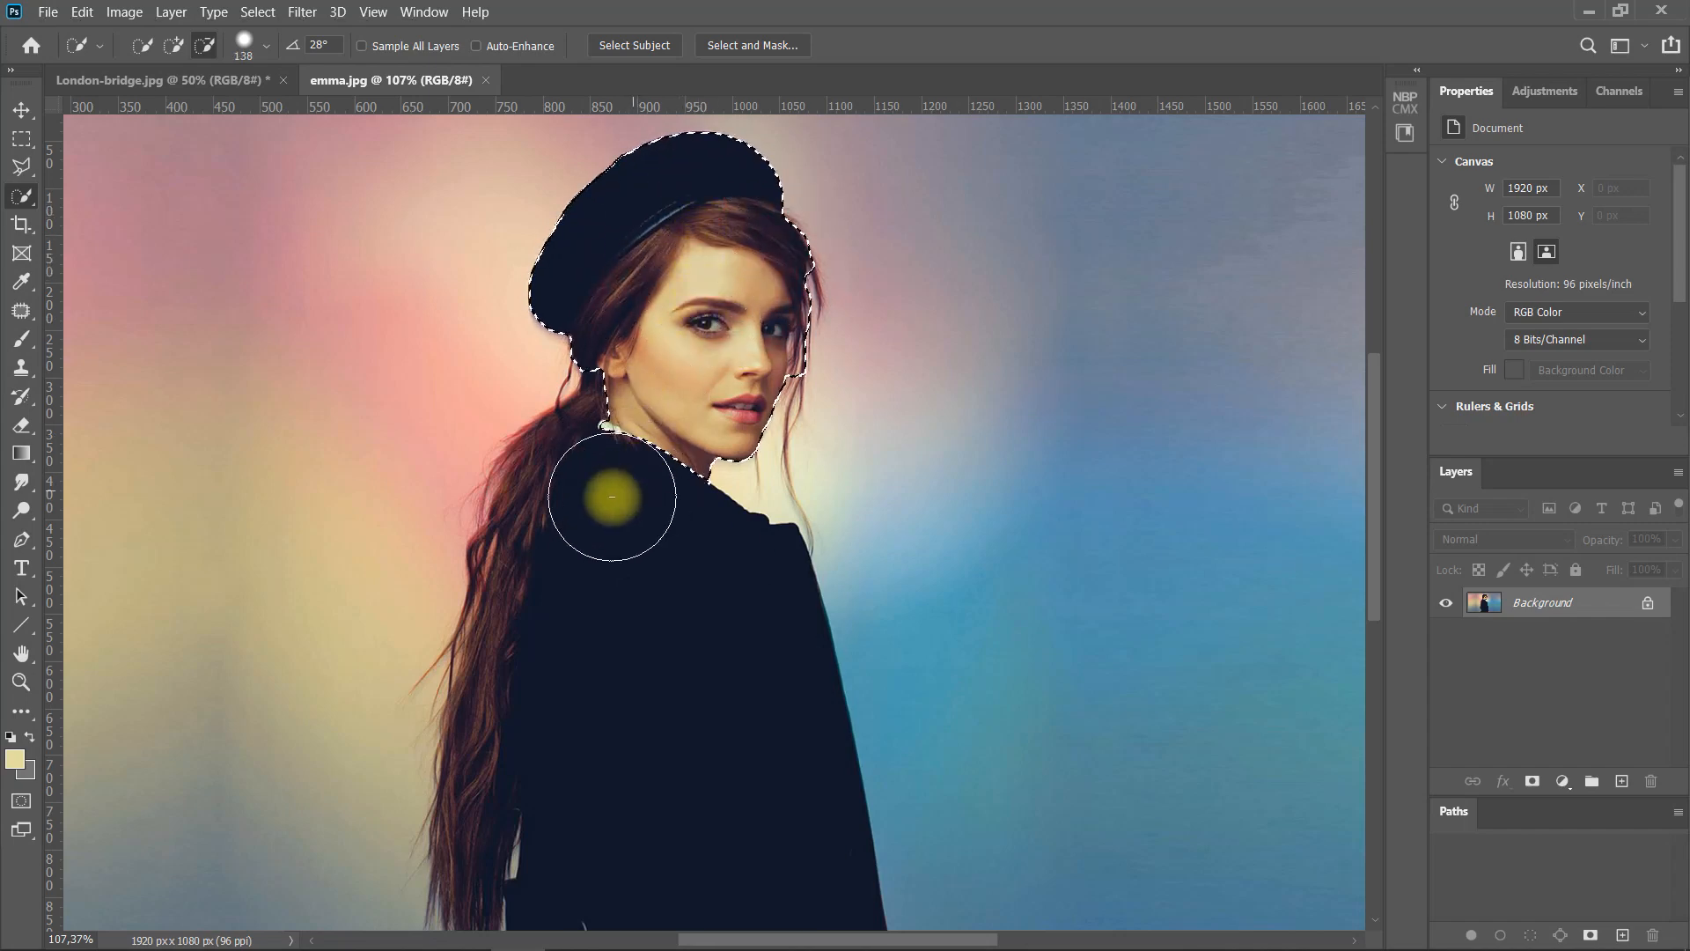
# Extend the quick selection over the woman's ponytail and dark coat down to the bottom of the image
pyautogui.moveTo(593, 468)
pyautogui.mouseDown()
pyautogui.moveTo(557, 630)
pyautogui.moveTo(647, 758)
pyautogui.moveTo(740, 822)
pyautogui.mouseUp()
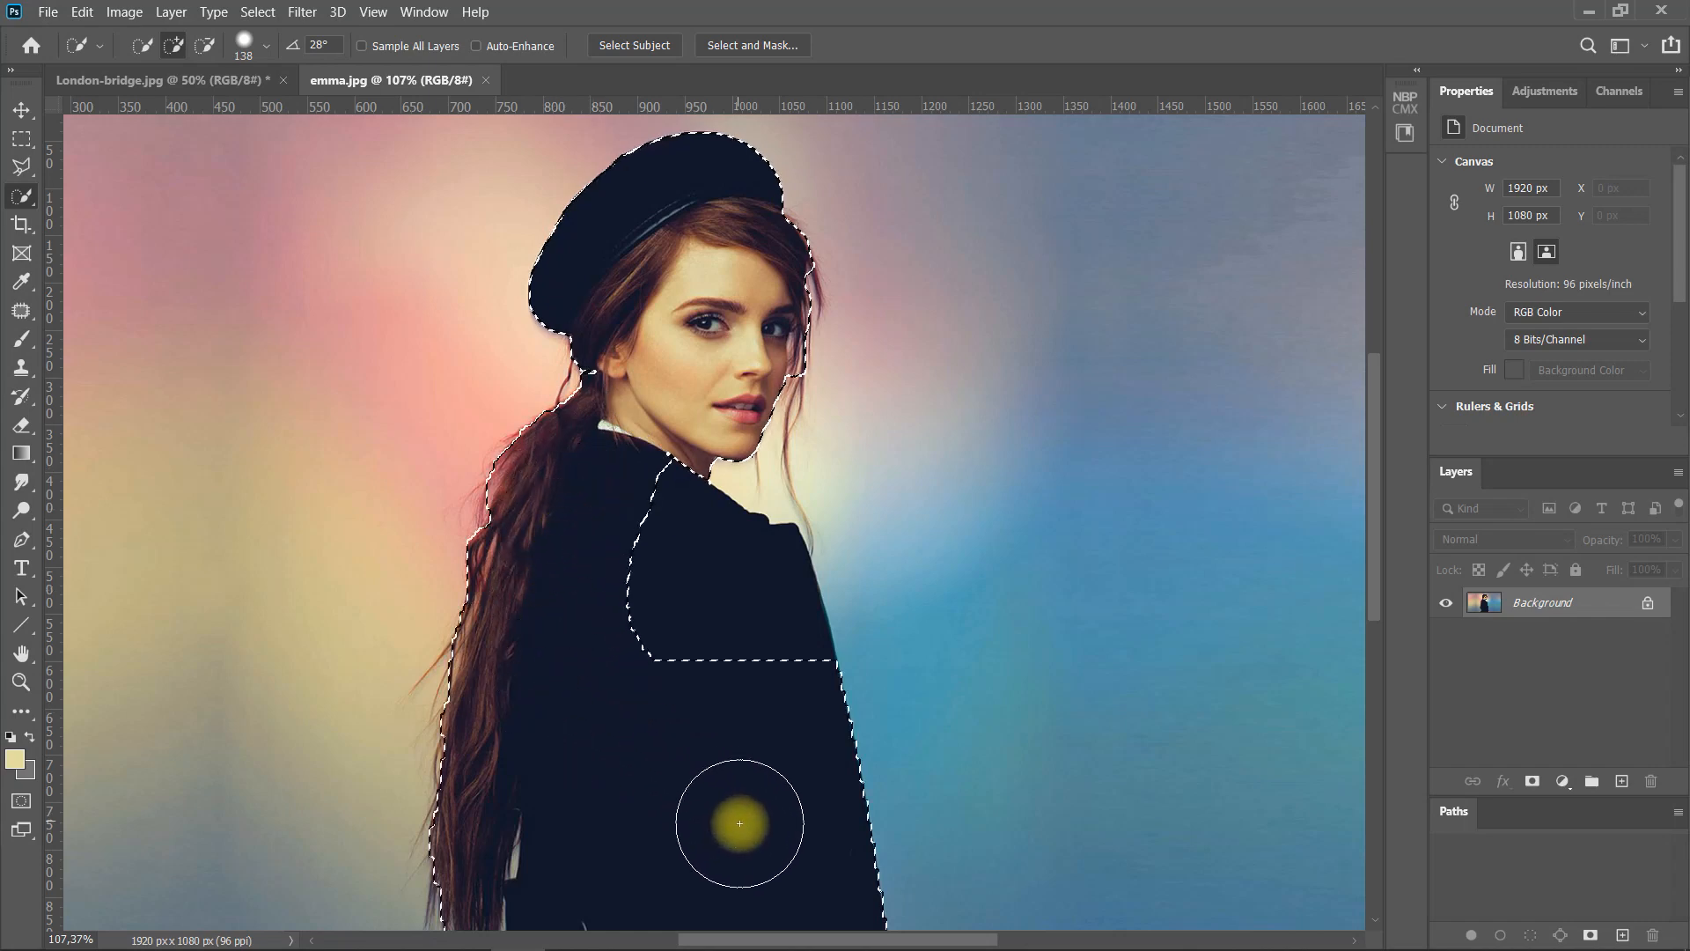
pyautogui.scroll(-1, 673, 647)
pyautogui.moveTo(673, 566)
pyautogui.mouseDown()
pyautogui.moveTo(663, 481)
pyautogui.moveTo(711, 547)
pyautogui.moveTo(651, 455)
pyautogui.moveTo(615, 549)
pyautogui.mouseUp()
pyautogui.scroll(-4, 625, 545)
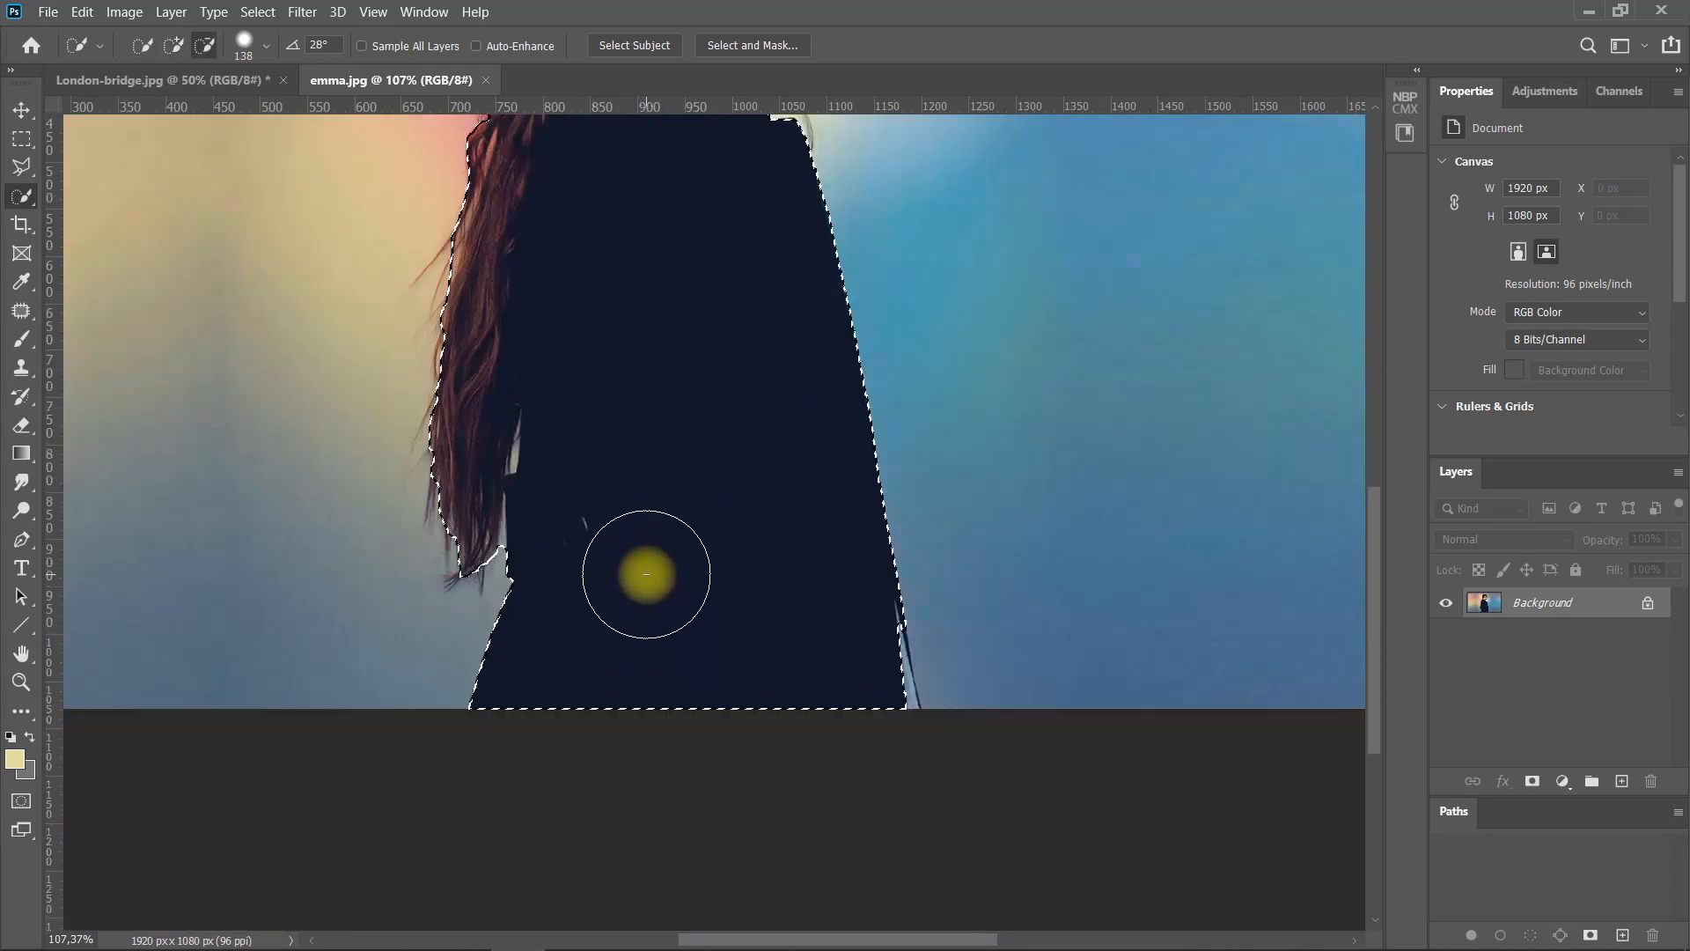
pyautogui.scroll(3, 610, 536)
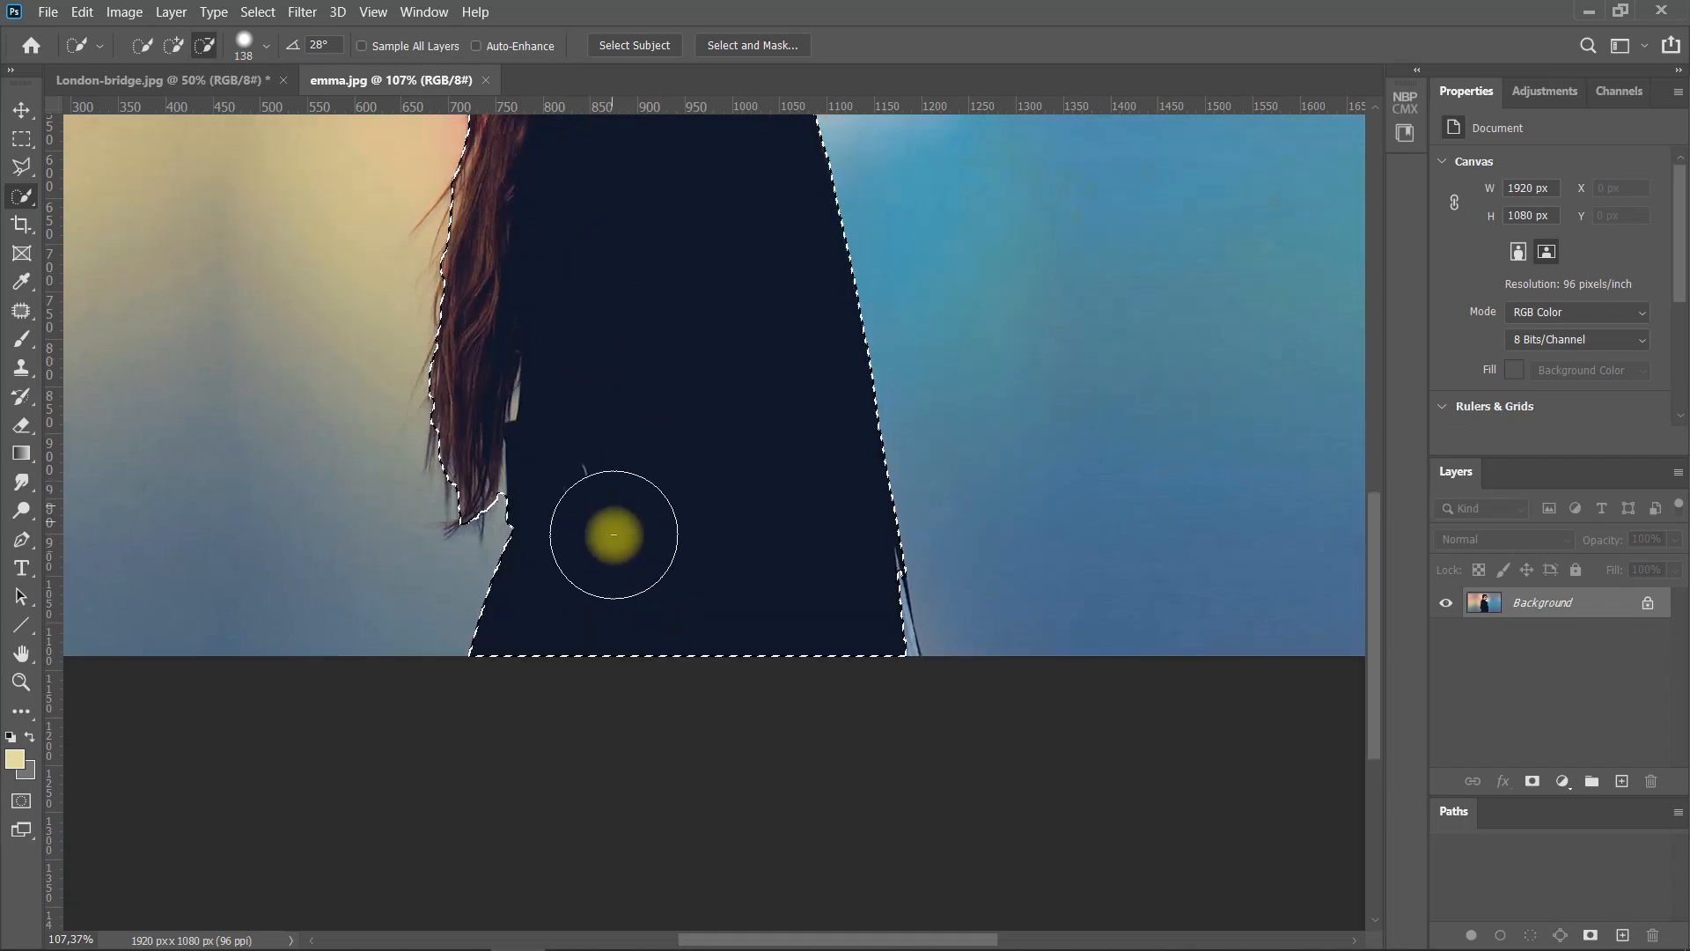
pyautogui.scroll(2, 533, 456)
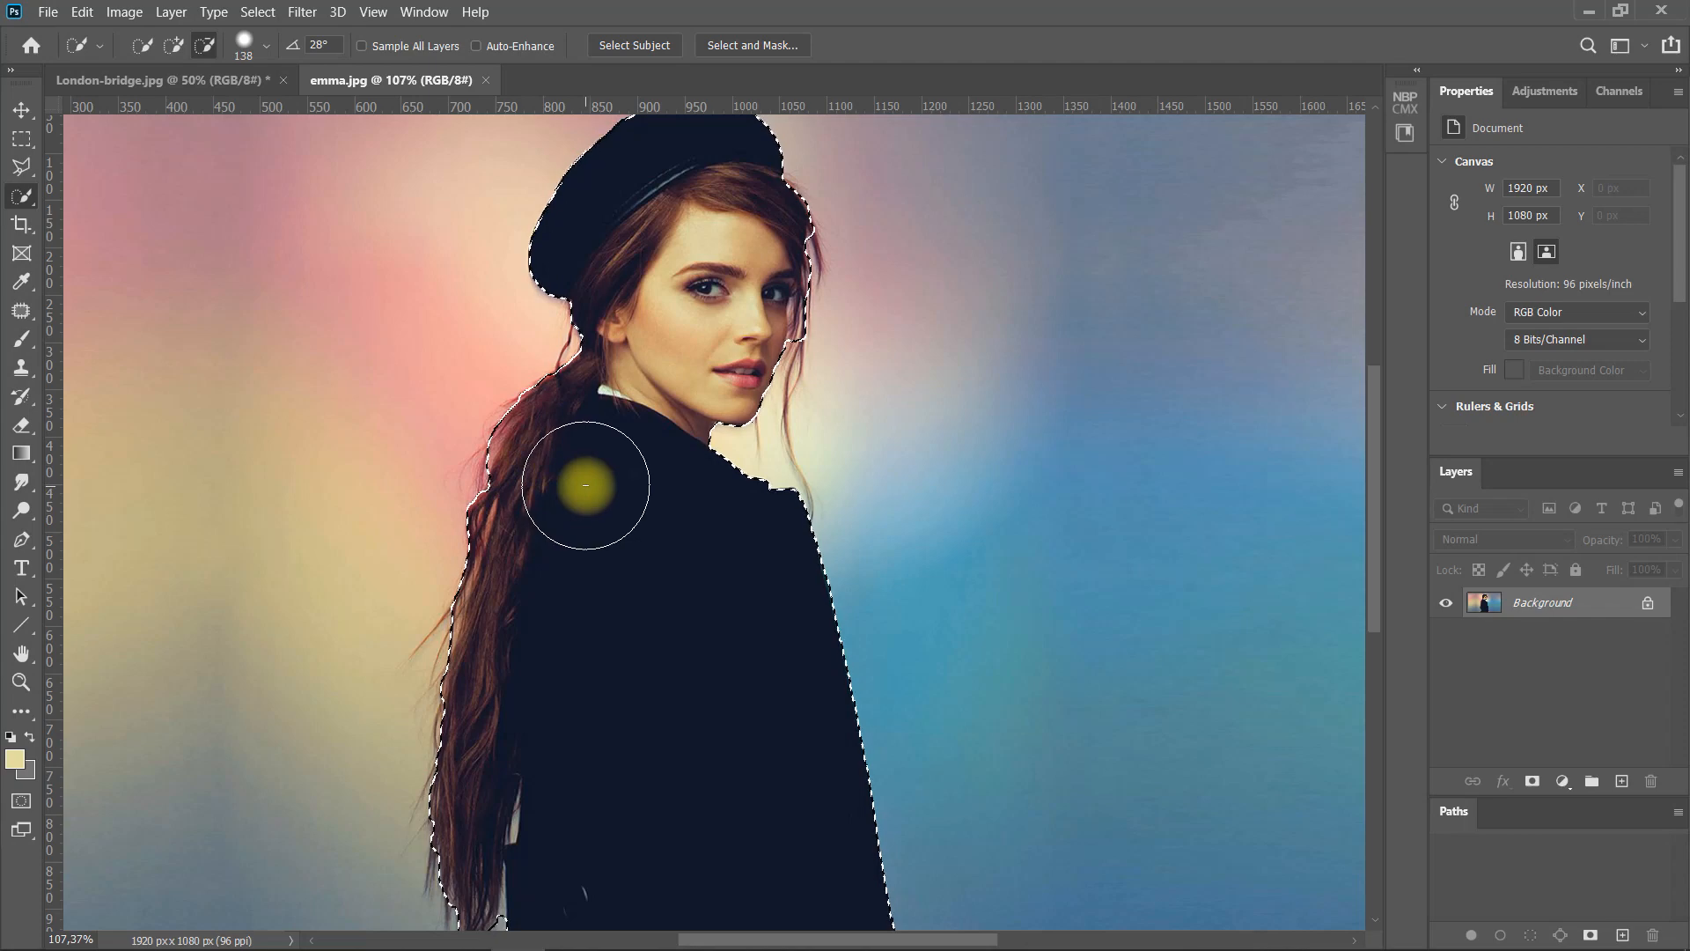
# With a small Quick Selection brush, subtract the background gaps between ponytail and coat, and add the loose hair strand beside the face
pyautogui.click(173, 45)
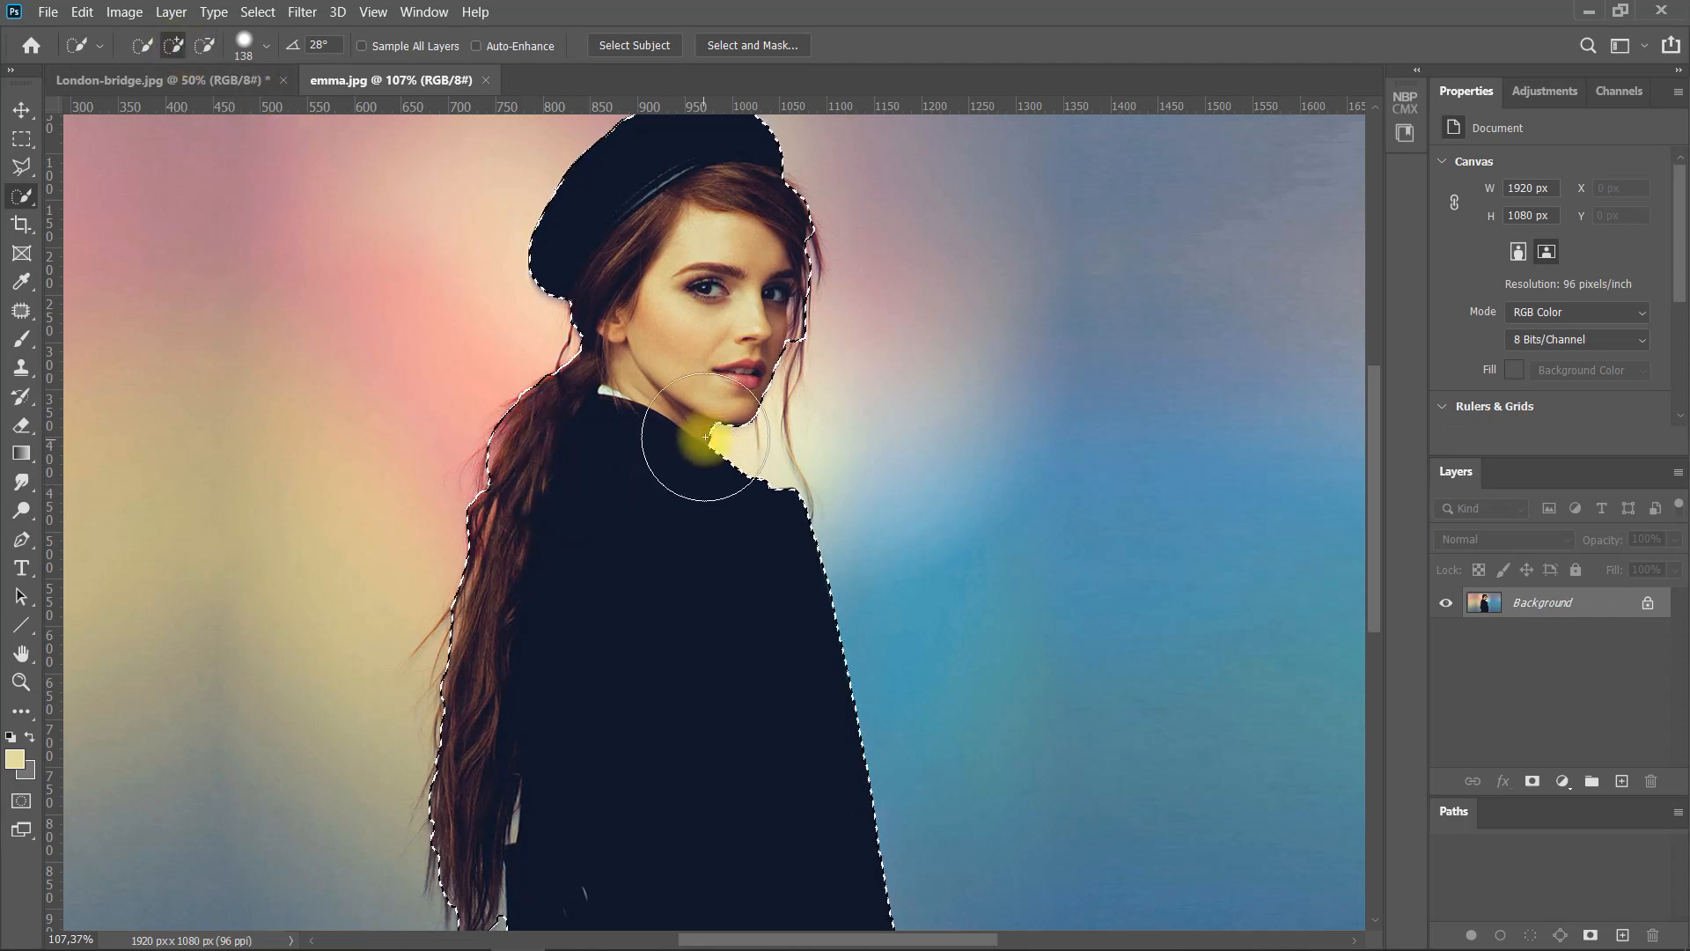
pyautogui.scroll(4, 497, 704)
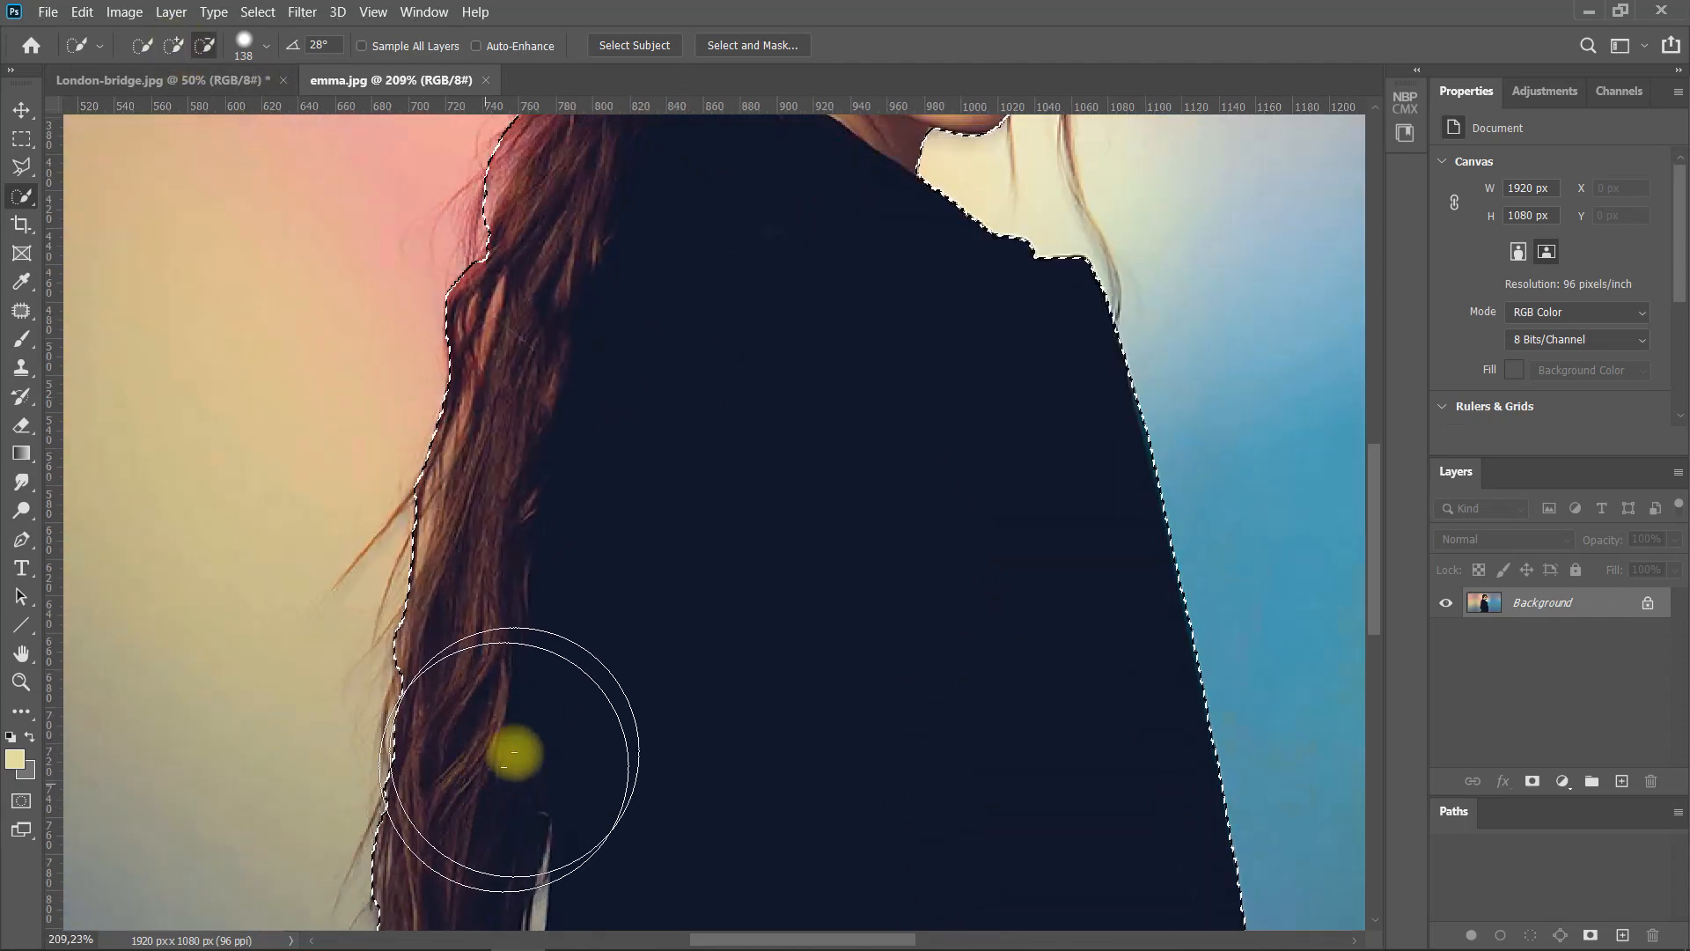
pyautogui.scroll(-2, 539, 604)
pyautogui.scroll(2, 530, 526)
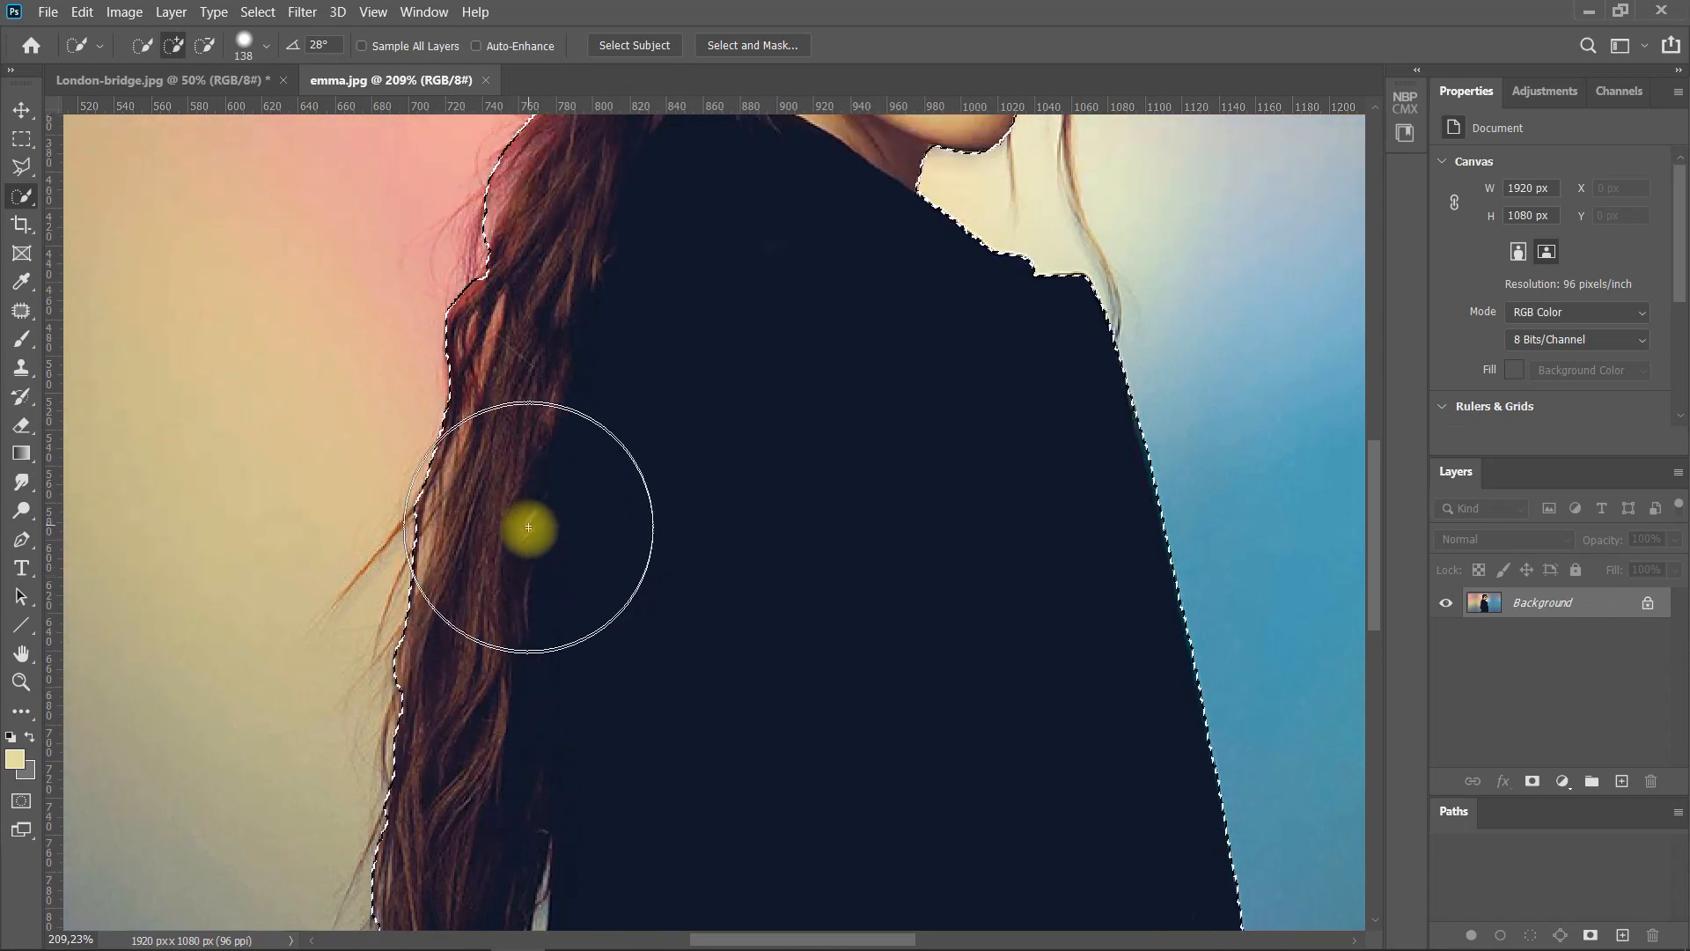
pyautogui.scroll(-3, 539, 539)
pyautogui.moveTo(641, 600)
pyautogui.mouseDown()
pyautogui.moveTo(517, 604)
pyautogui.moveTo(557, 655)
pyautogui.moveTo(543, 662)
pyautogui.mouseUp()
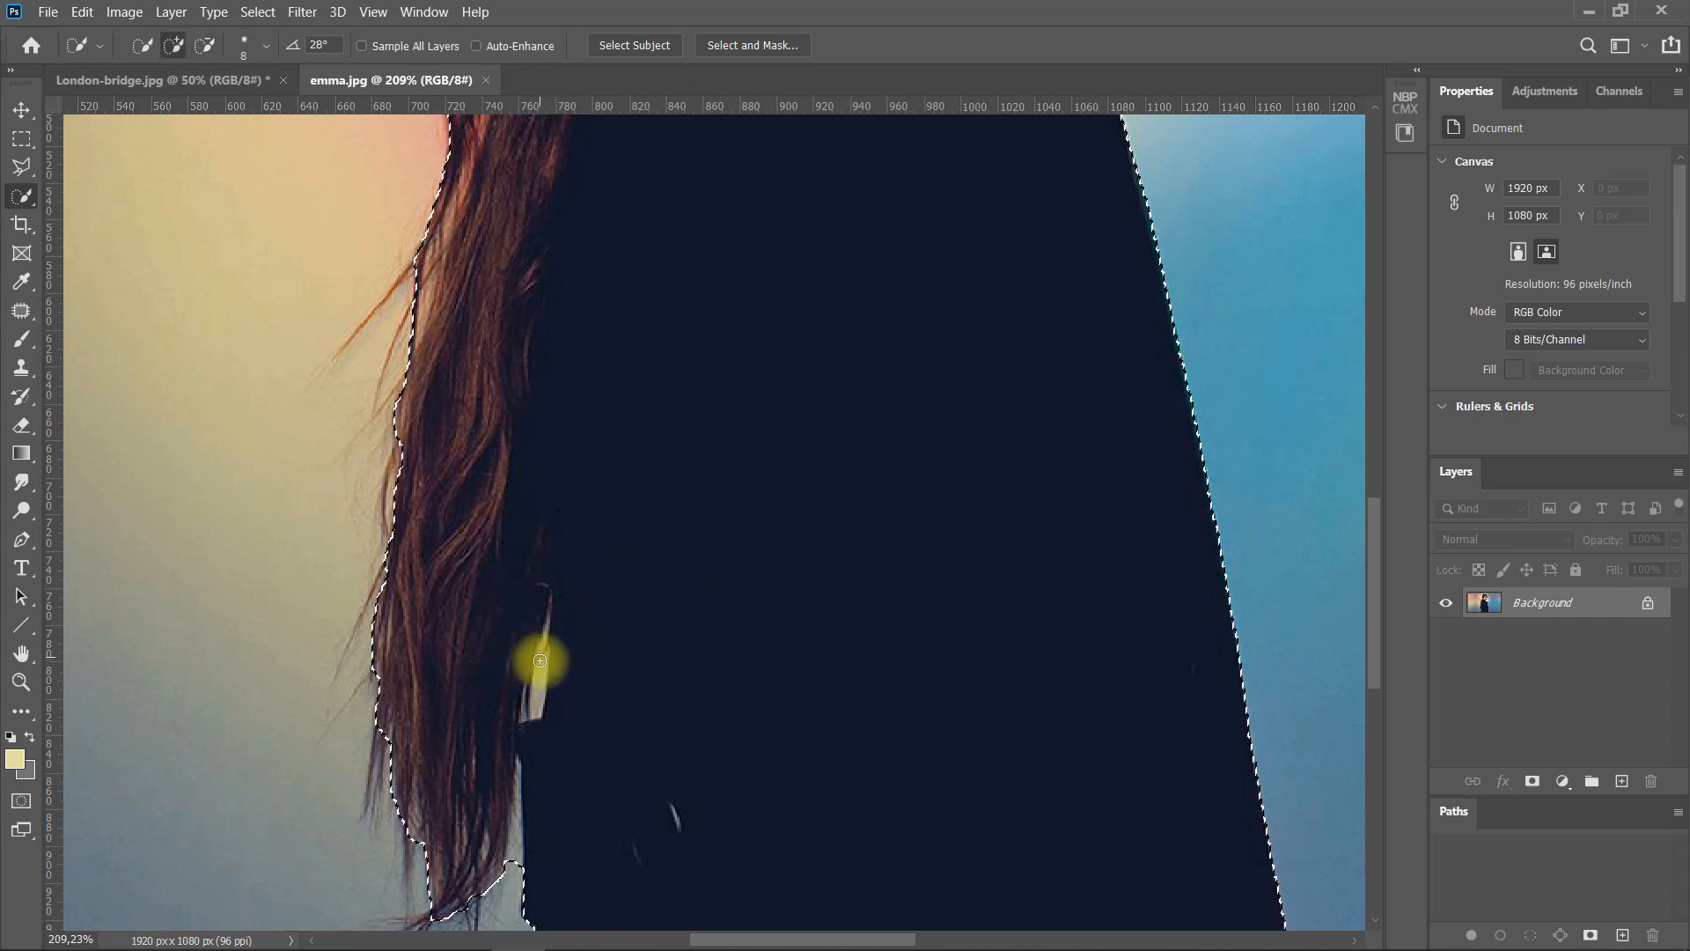
pyautogui.moveTo(538, 692); pyautogui.dragTo(541, 679)
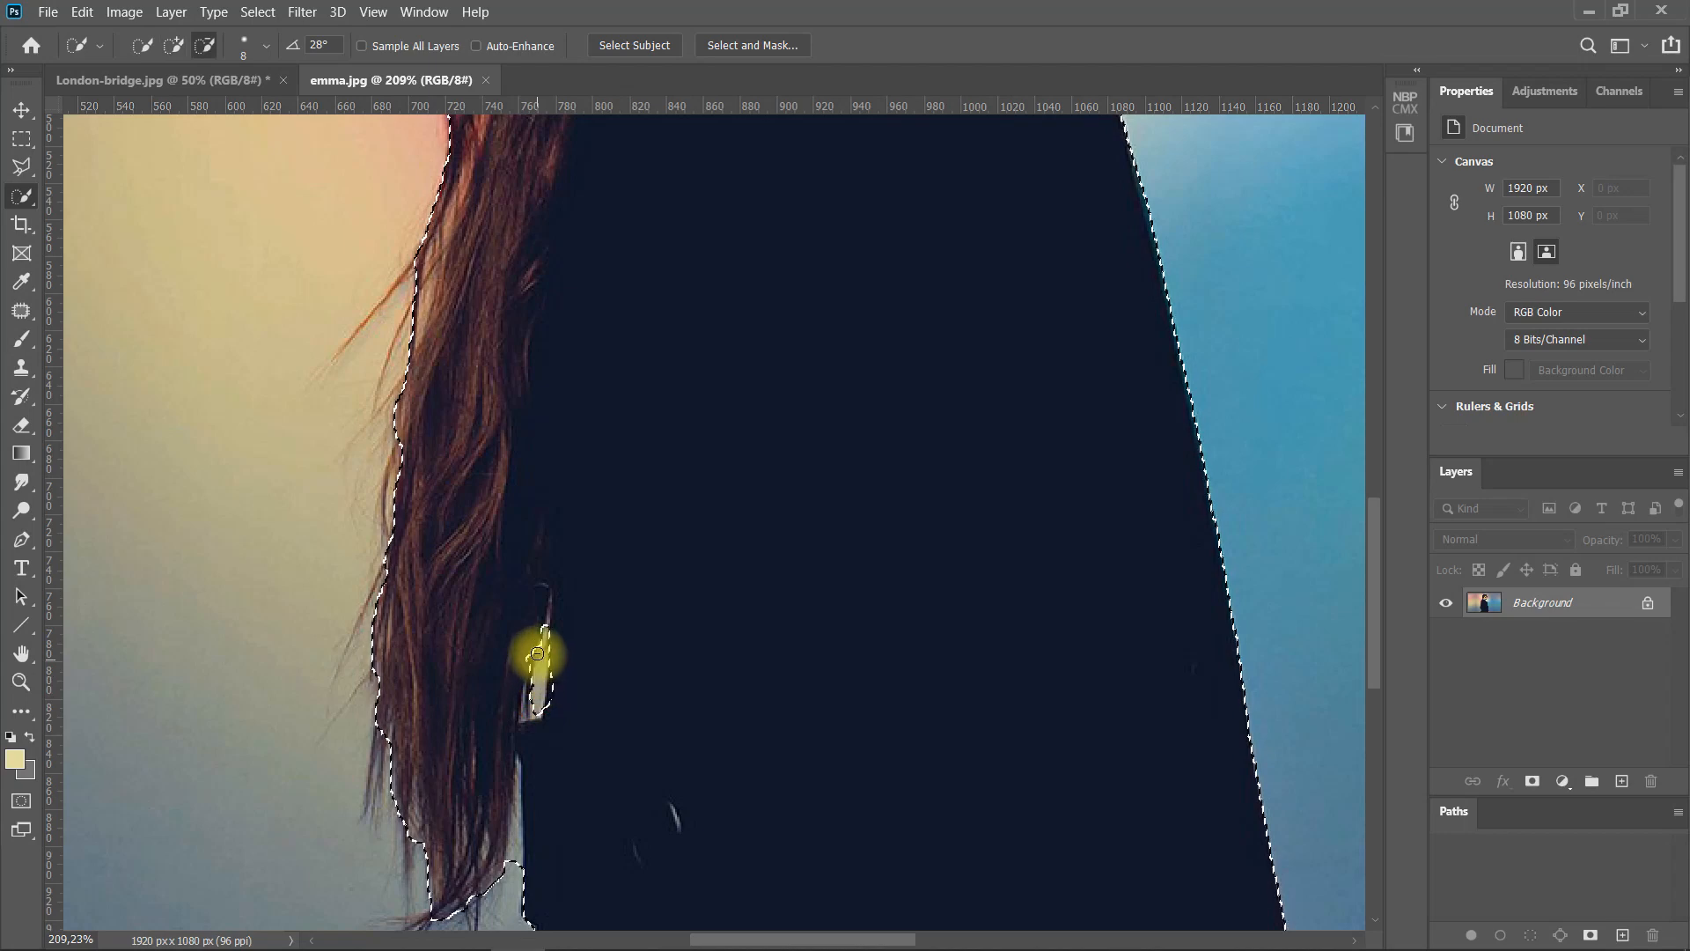
pyautogui.moveTo(543, 644)
pyautogui.mouseDown()
pyautogui.moveTo(533, 715)
pyautogui.moveTo(553, 728)
pyautogui.moveTo(531, 690)
pyautogui.moveTo(596, 695)
pyautogui.mouseUp()
pyautogui.moveTo(520, 850)
pyautogui.mouseDown()
pyautogui.moveTo(502, 833)
pyautogui.moveTo(515, 845)
pyautogui.moveTo(509, 784)
pyautogui.moveTo(527, 815)
pyautogui.mouseUp()
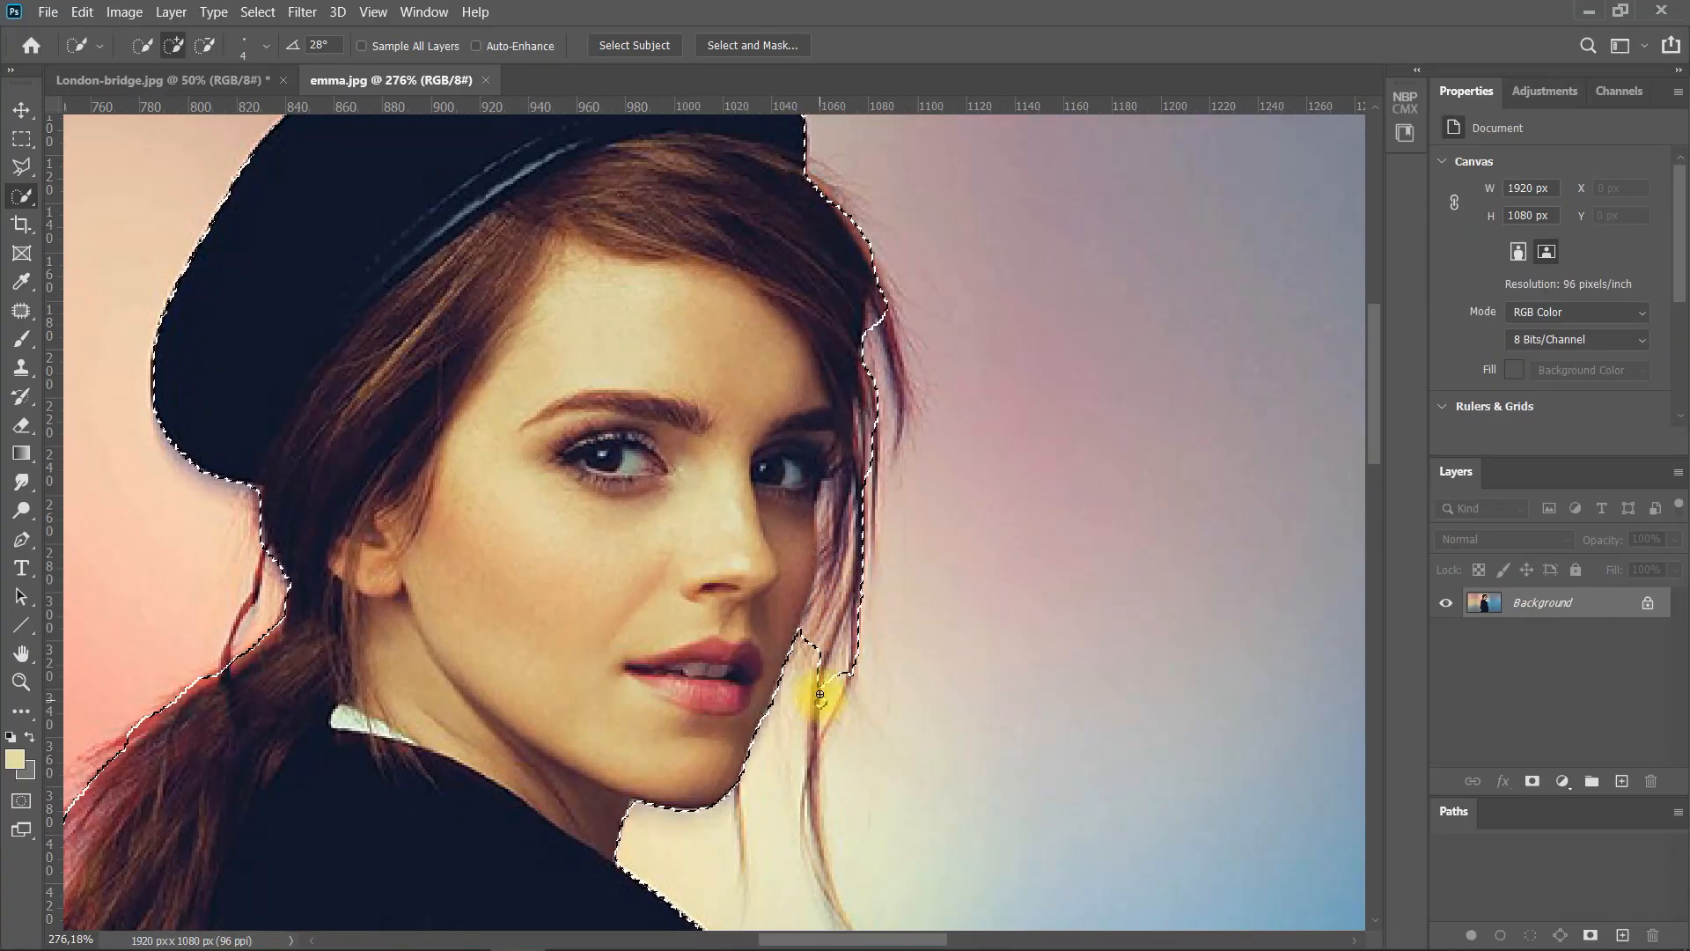
pyautogui.moveTo(820, 694)
pyautogui.mouseDown()
pyautogui.moveTo(811, 799)
pyautogui.moveTo(834, 905)
pyautogui.mouseUp()
# Refine the selection at the coat's lower right edge, adding the thin dark flap with the Polygonal Lasso tool
pyautogui.scroll(-3, 833, 905)
pyautogui.keyDown('alt'); pyautogui.rightClick(758, 672); pyautogui.keyUp('alt')
pyautogui.keyDown('alt'); pyautogui.moveTo(763, 739); pyautogui.dragTo(773, 552); pyautogui.keyUp('alt')
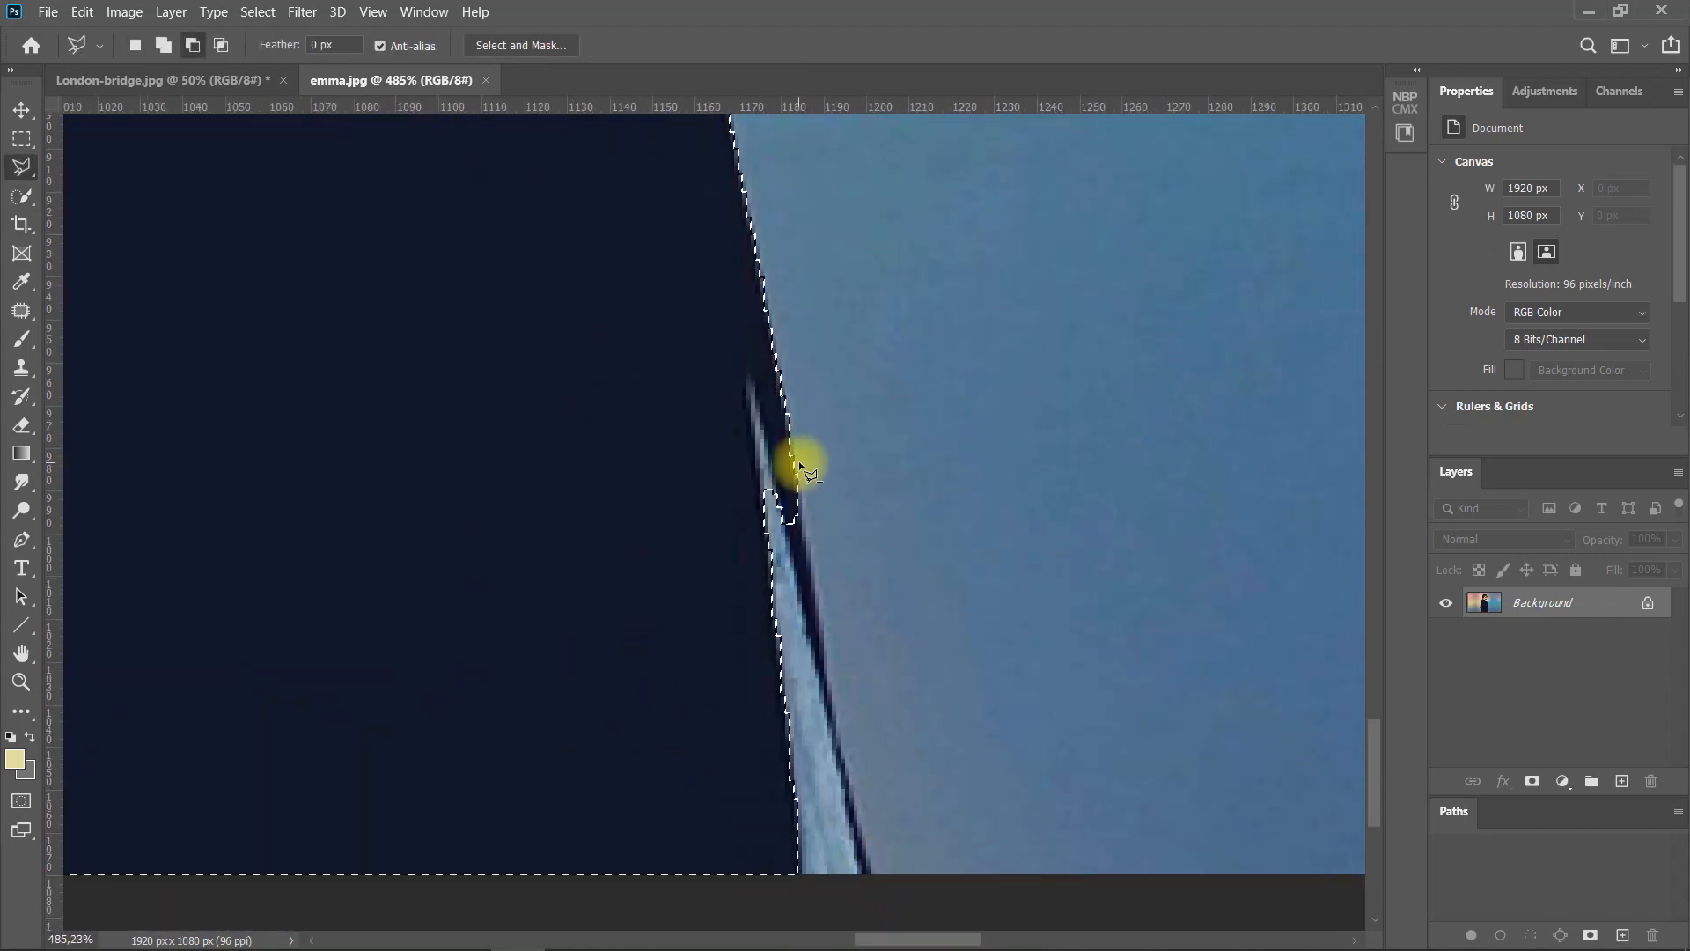
pyautogui.click(803, 525)
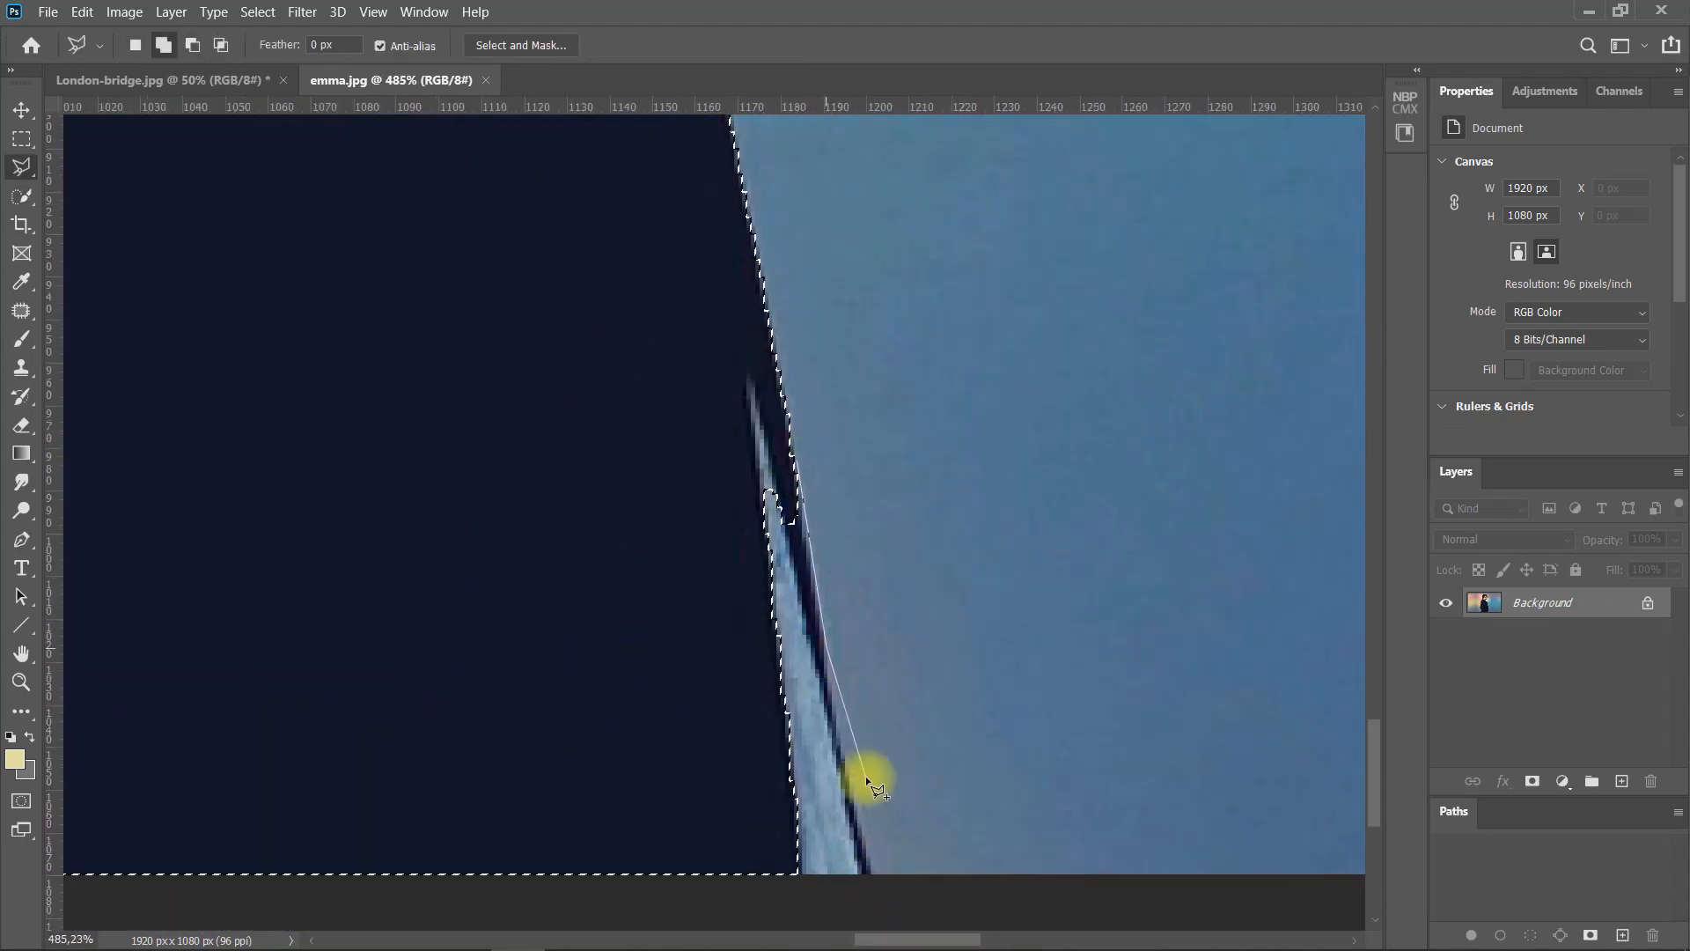
pyautogui.click(865, 876)
pyautogui.doubleClick(728, 895)
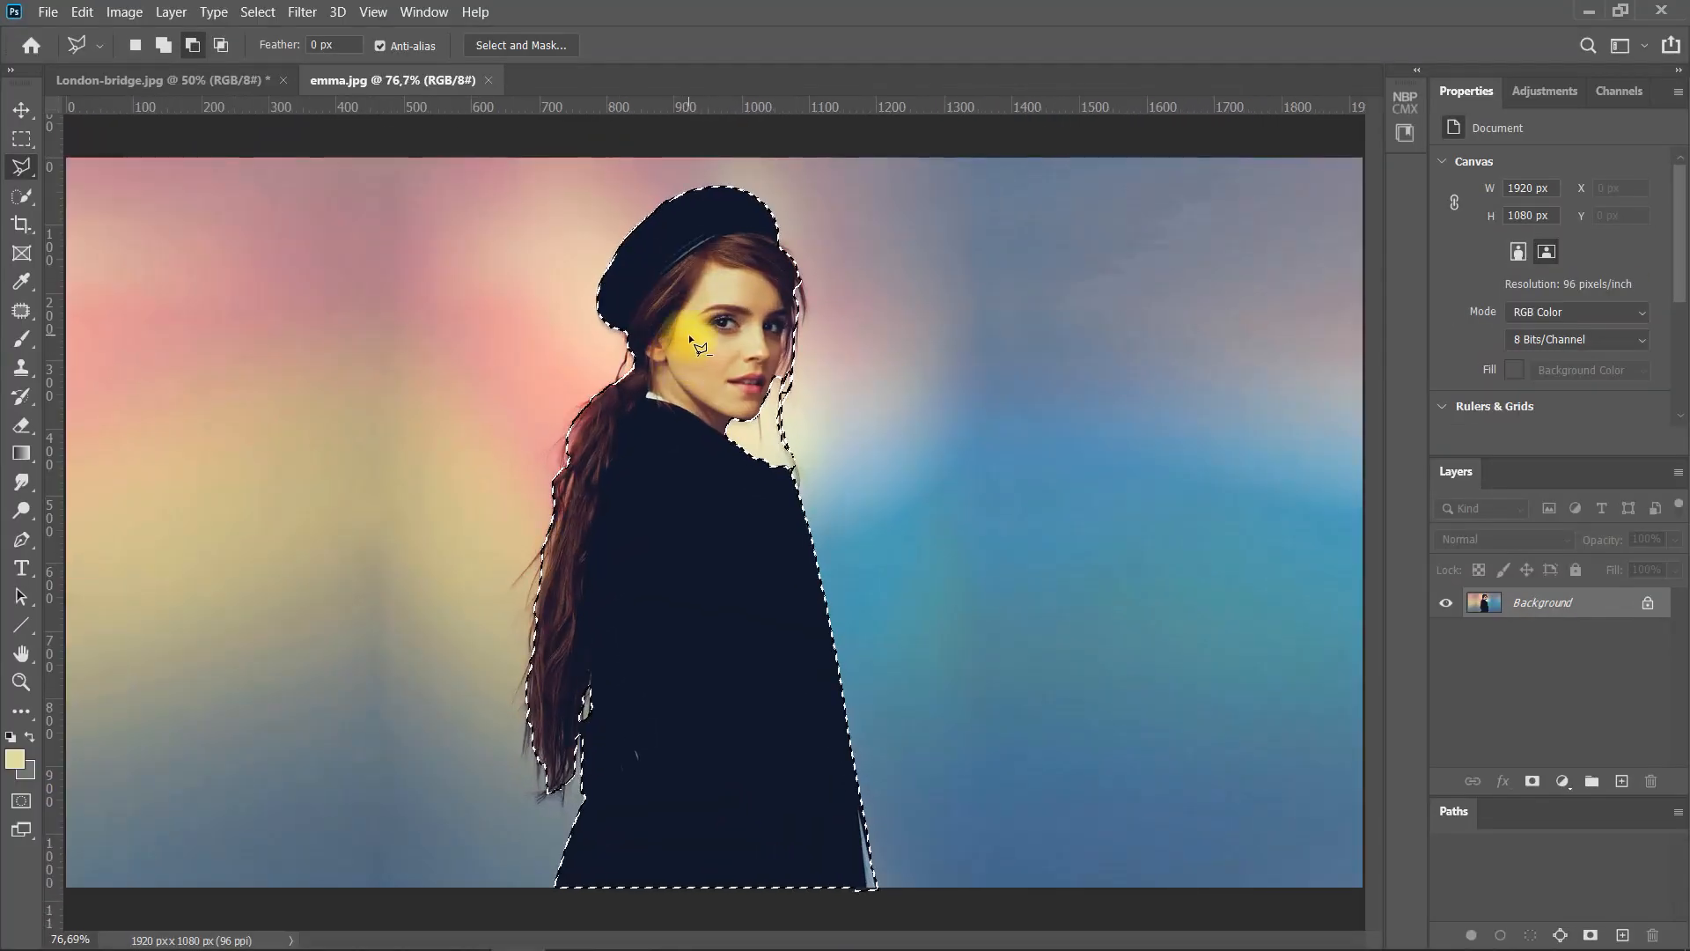
# Open the selection in Select and Mask and preview it with the On Black view at 50% opacity
pyautogui.click(532, 49)
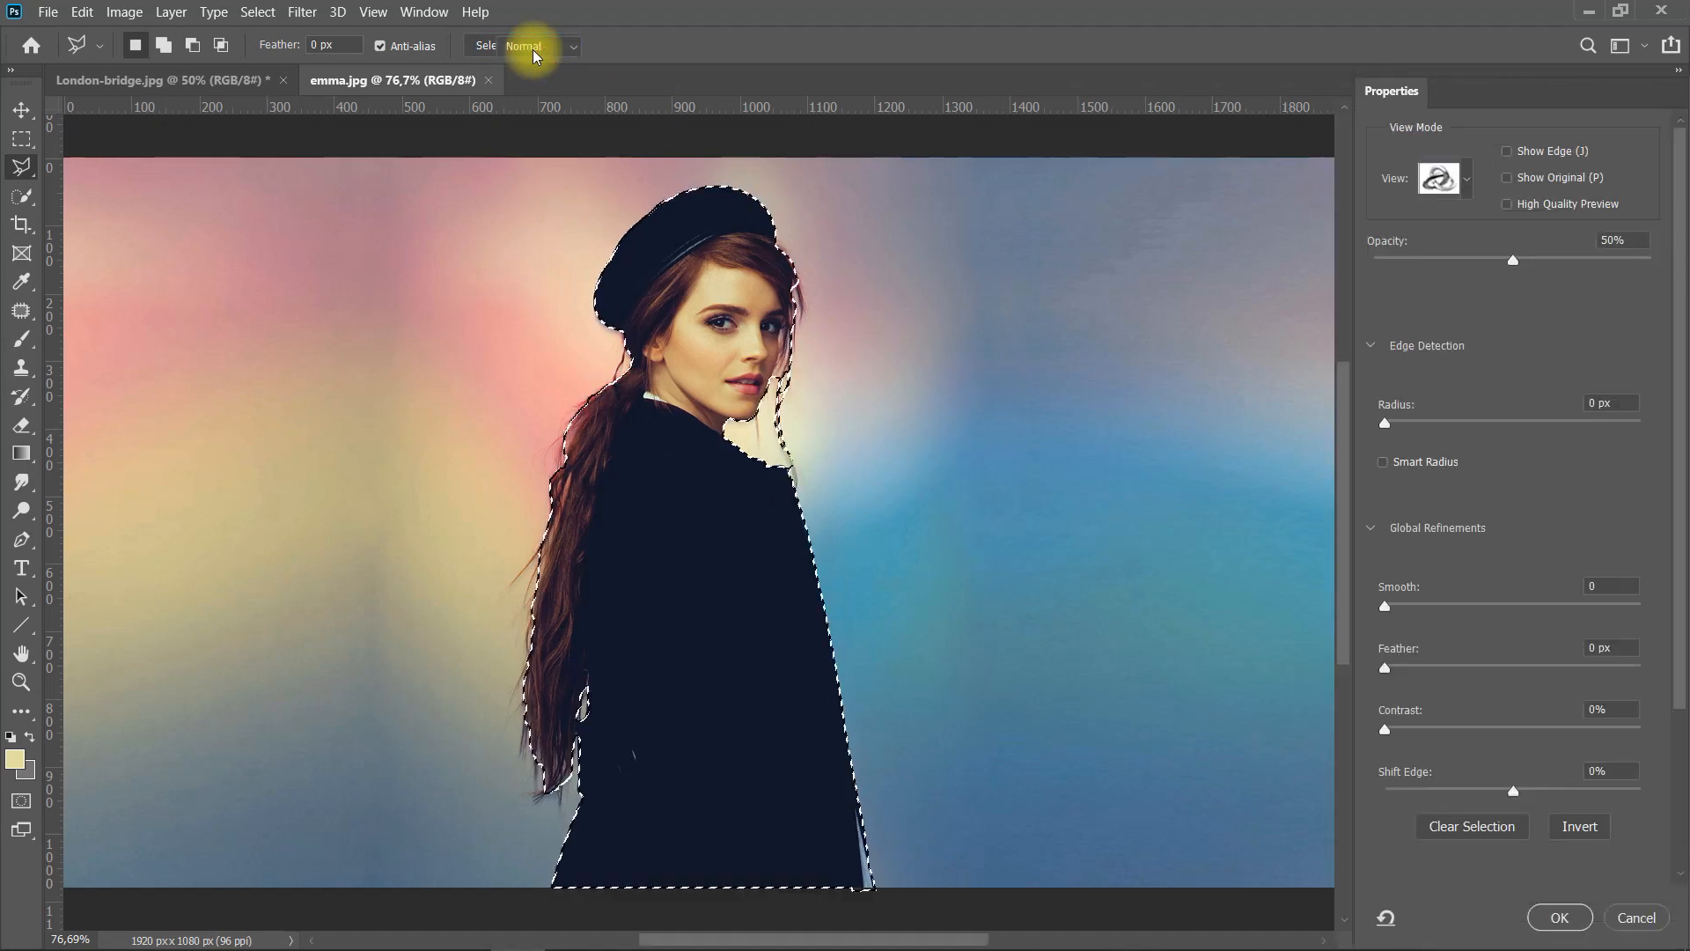
pyautogui.click(1467, 181)
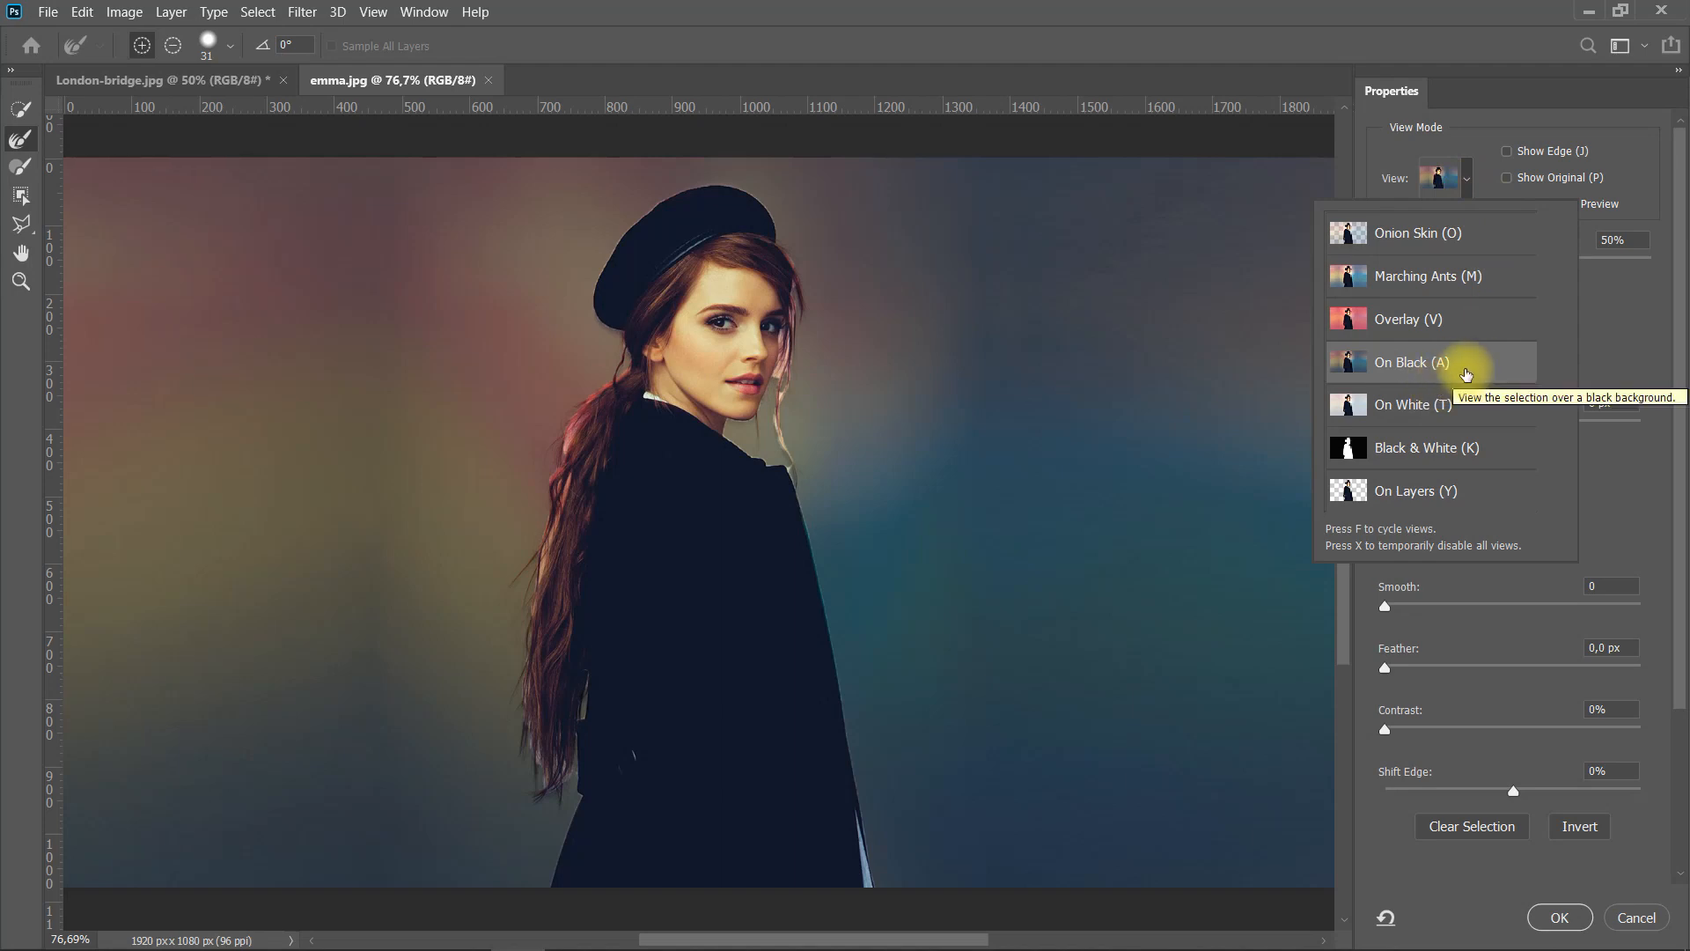
pyautogui.click(1609, 502)
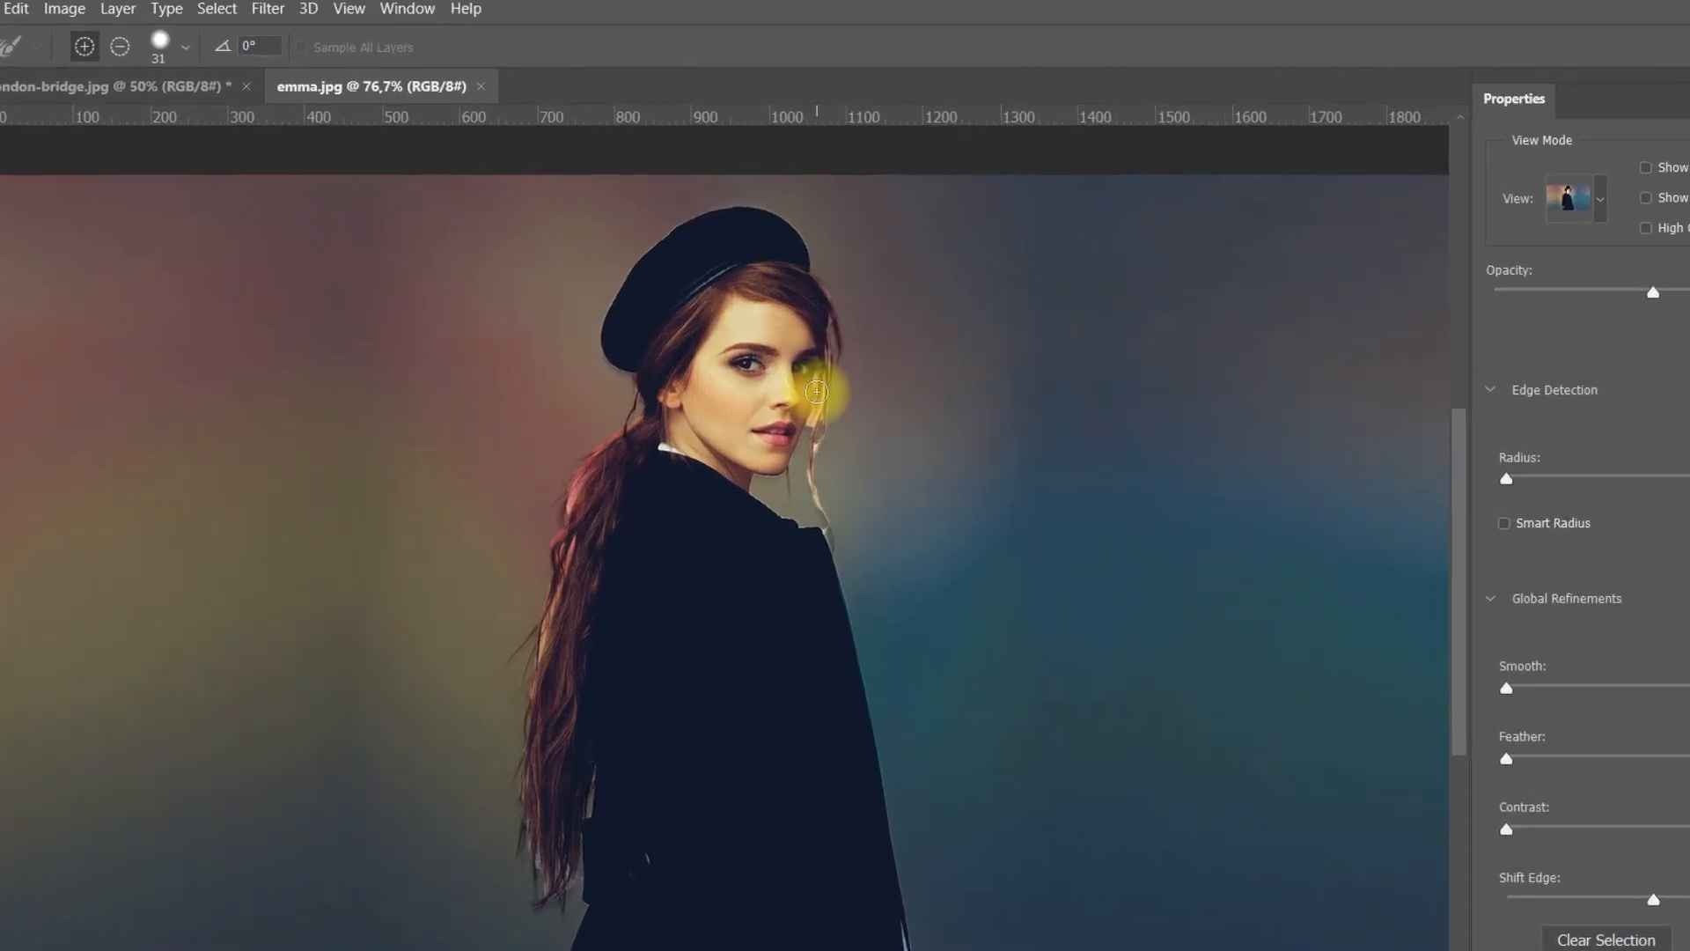
# Set the Refine Edge brush size to 64 and refine the light areas around the strands beside the face and along the ponytail
pyautogui.moveTo(854, 464); pyautogui.dragTo(872, 467)
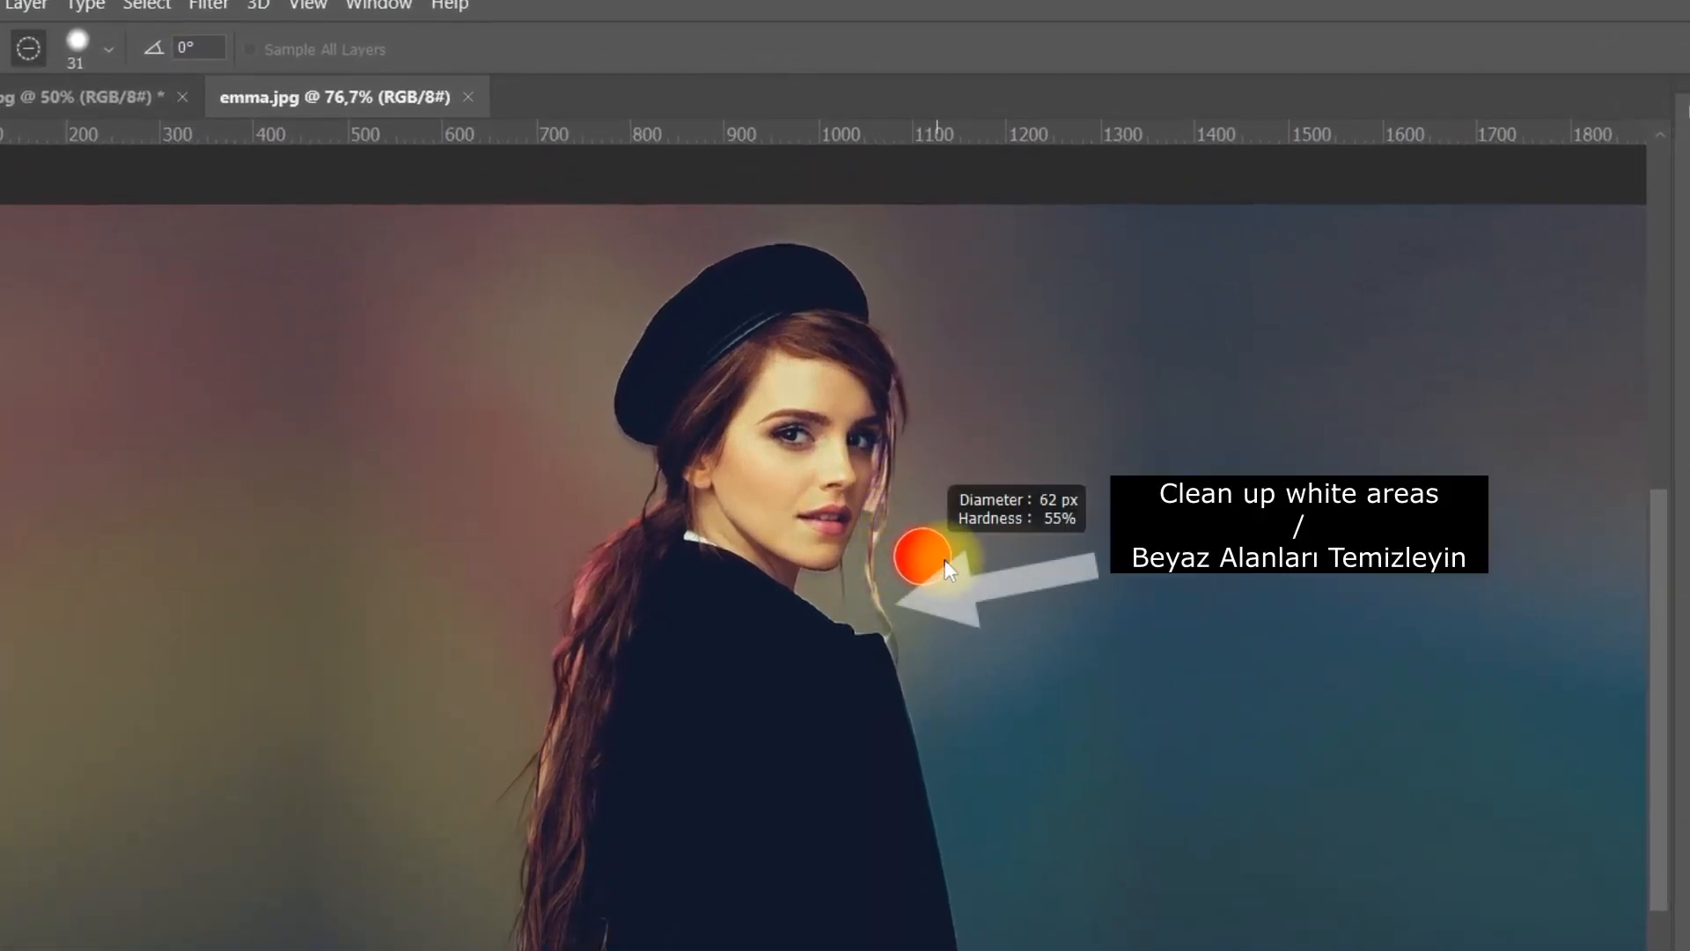
pyautogui.moveTo(945, 561); pyautogui.dragTo(947, 561)
pyautogui.moveTo(900, 472)
pyautogui.mouseDown()
pyautogui.moveTo(905, 392)
pyautogui.moveTo(880, 536)
pyautogui.moveTo(898, 630)
pyautogui.moveTo(935, 664)
pyautogui.mouseUp()
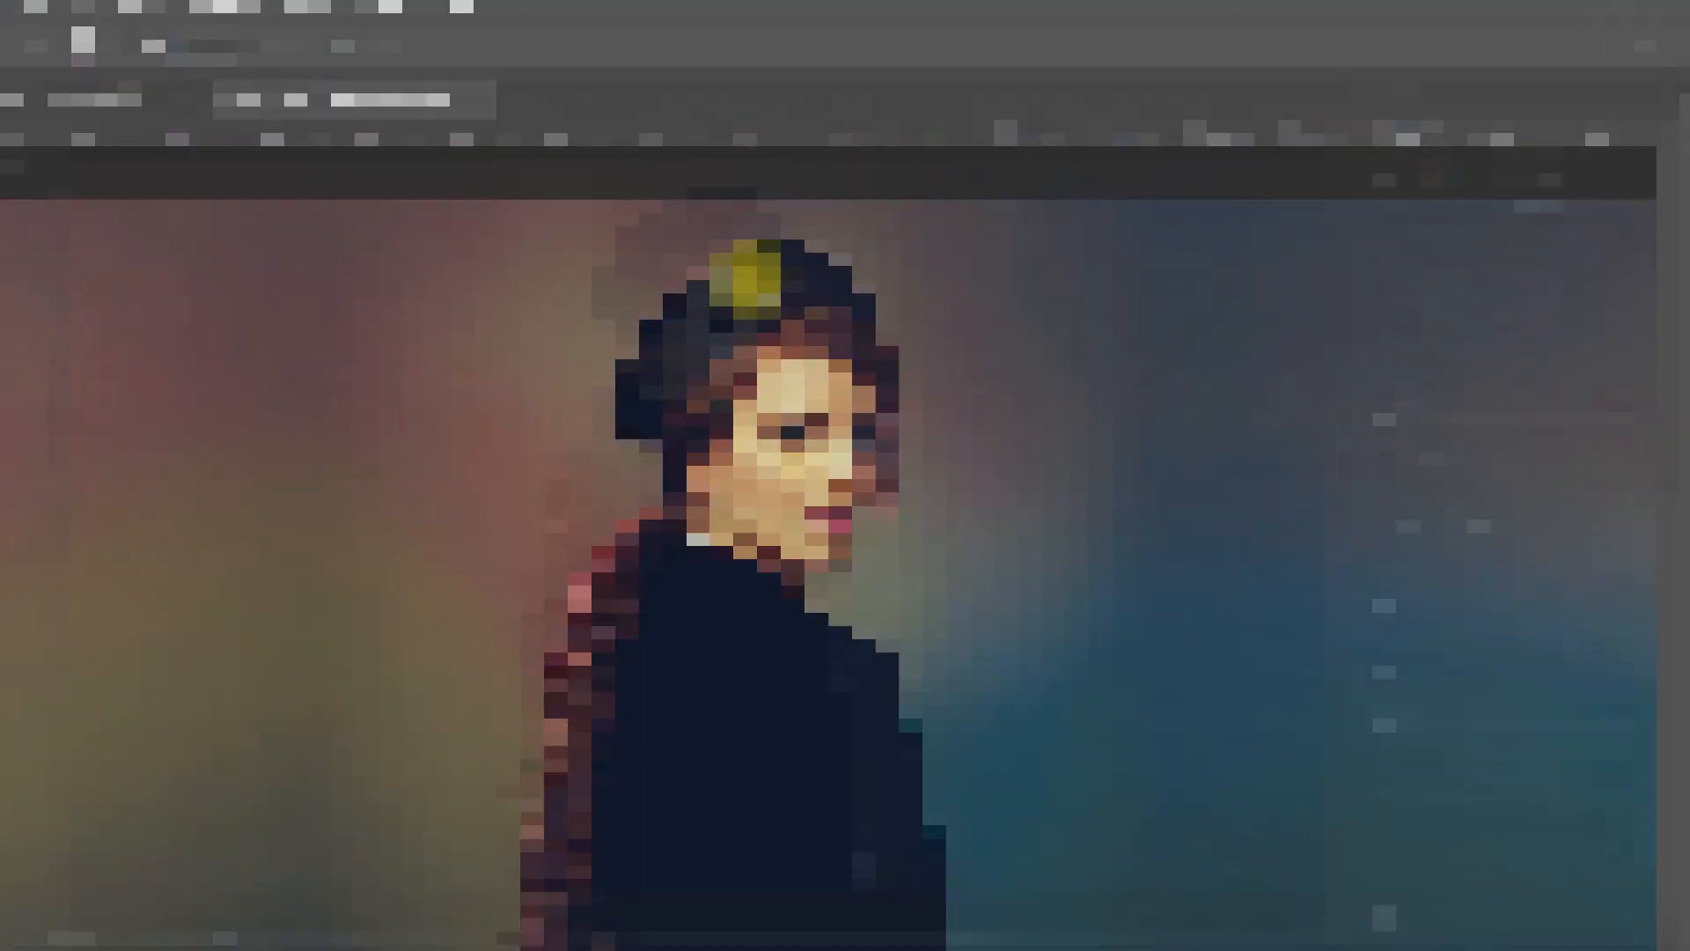
pyautogui.moveTo(603, 367)
pyautogui.mouseDown()
pyautogui.moveTo(560, 450)
pyautogui.moveTo(534, 586)
pyautogui.moveTo(536, 767)
pyautogui.moveTo(564, 797)
pyautogui.moveTo(579, 709)
pyautogui.mouseUp()
# Refine the loose hair strands between the face and the shoulder again with the Refine Edge brush
pyautogui.scroll(-2, 678, 537)
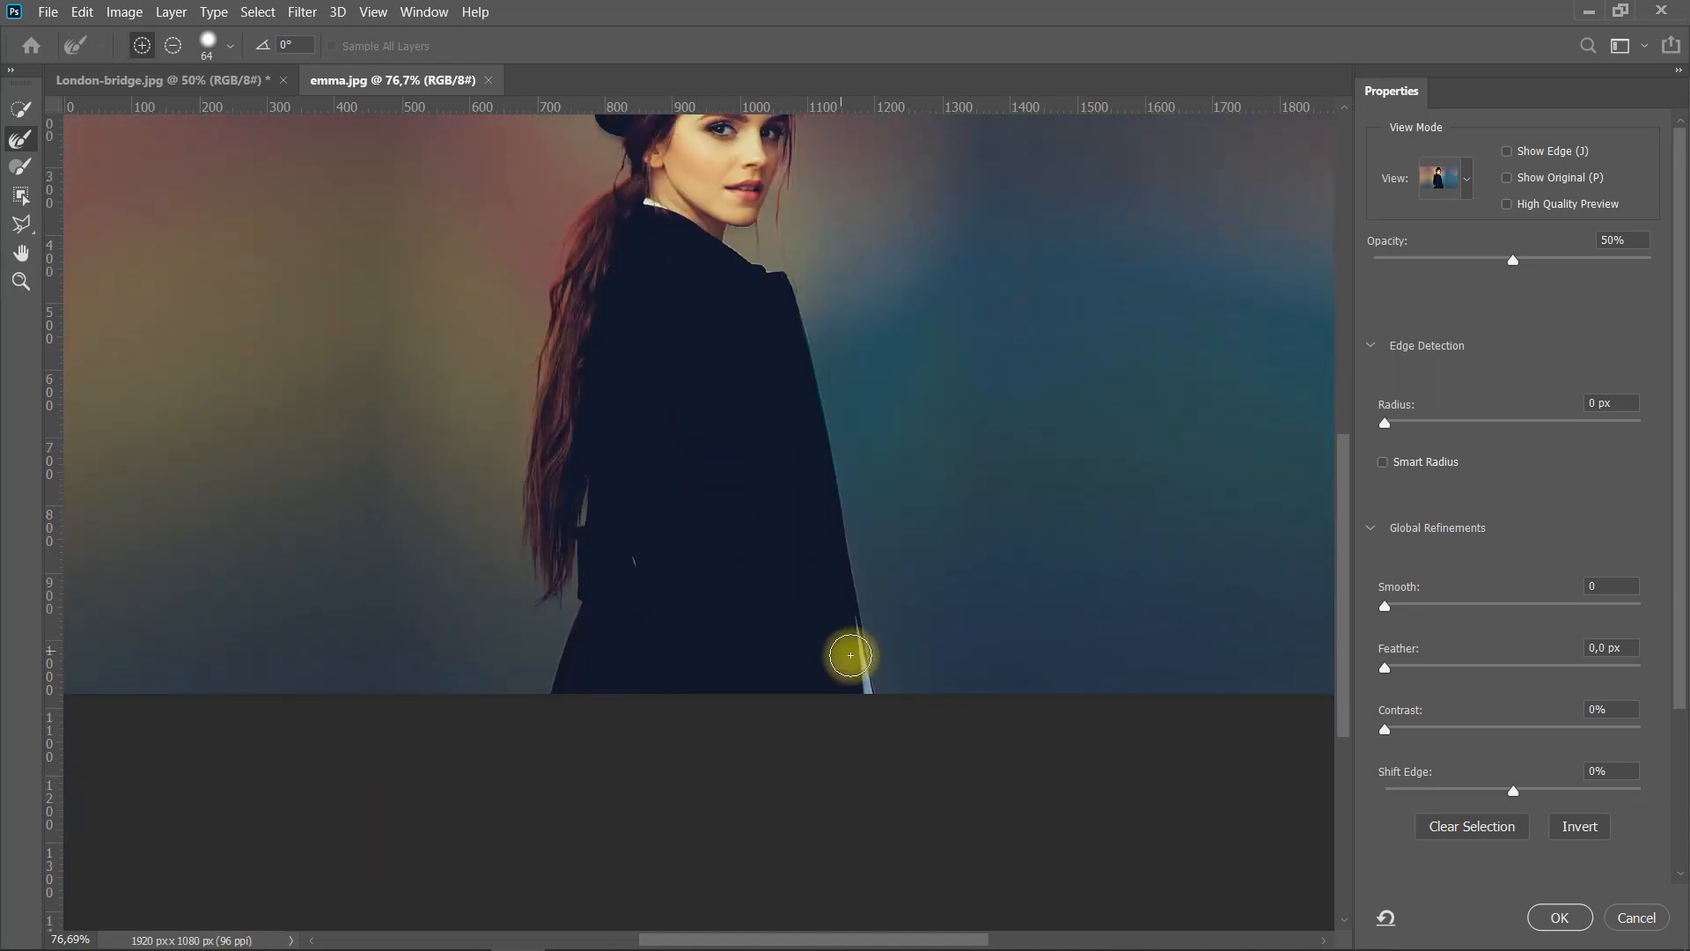
pyautogui.scroll(1, 645, 566)
pyautogui.scroll(2, 656, 571)
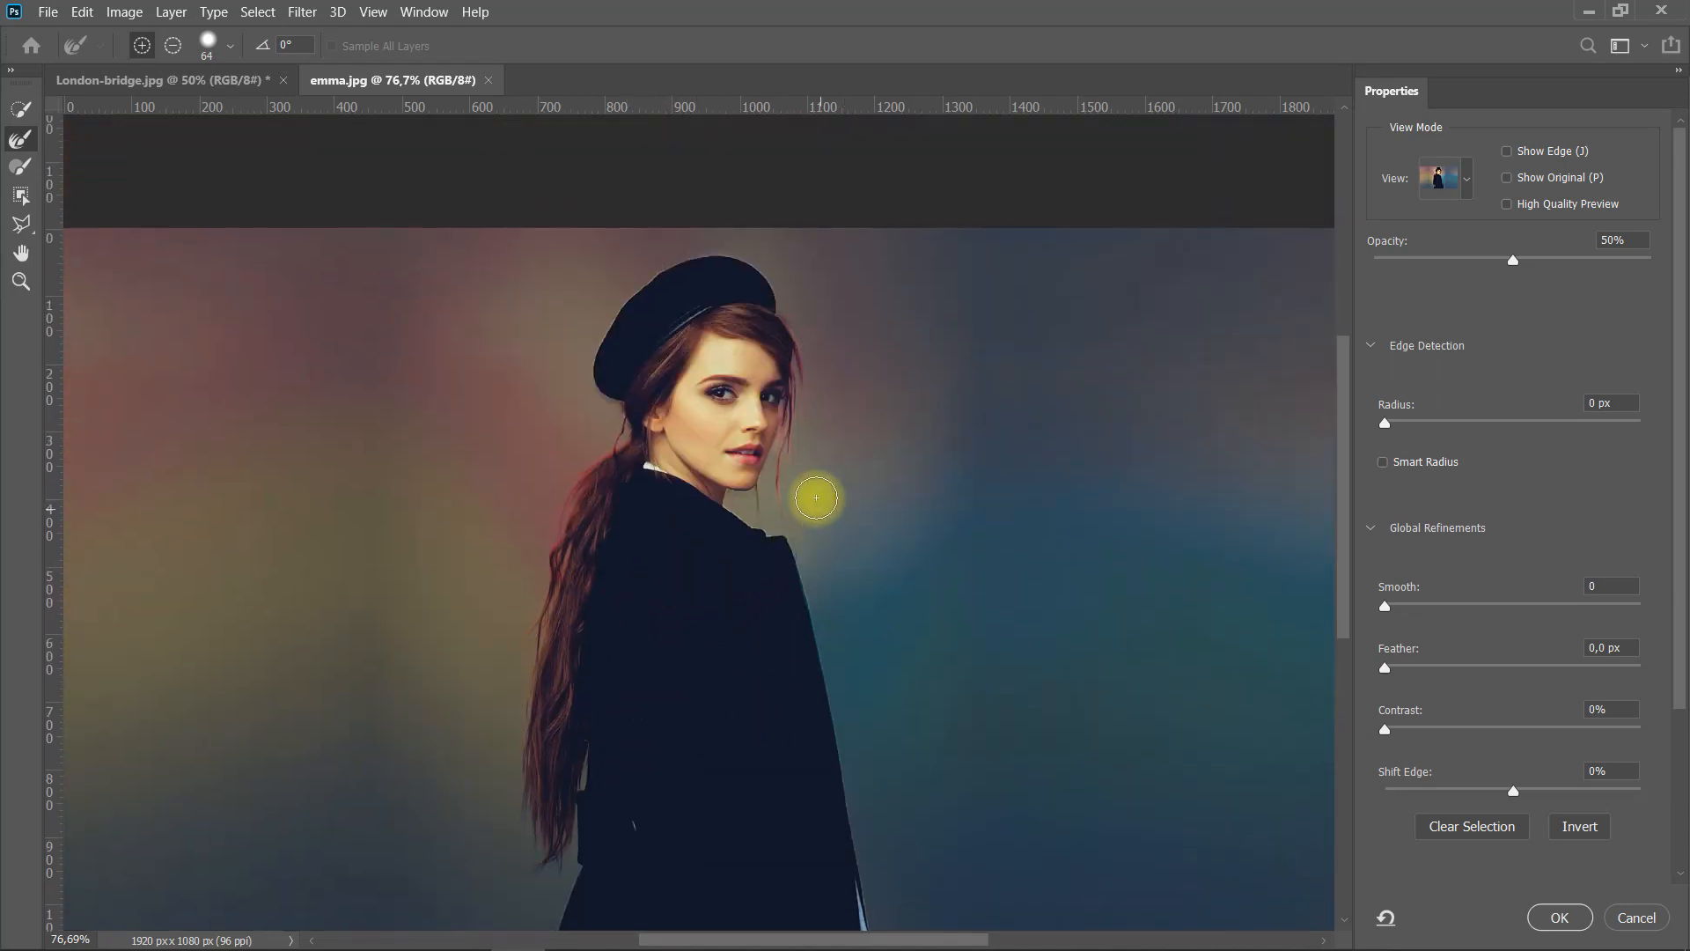
pyautogui.moveTo(823, 388); pyautogui.dragTo(818, 495)
pyautogui.moveTo(802, 428)
pyautogui.mouseDown()
pyautogui.moveTo(766, 490)
pyautogui.moveTo(819, 538)
pyautogui.mouseUp()
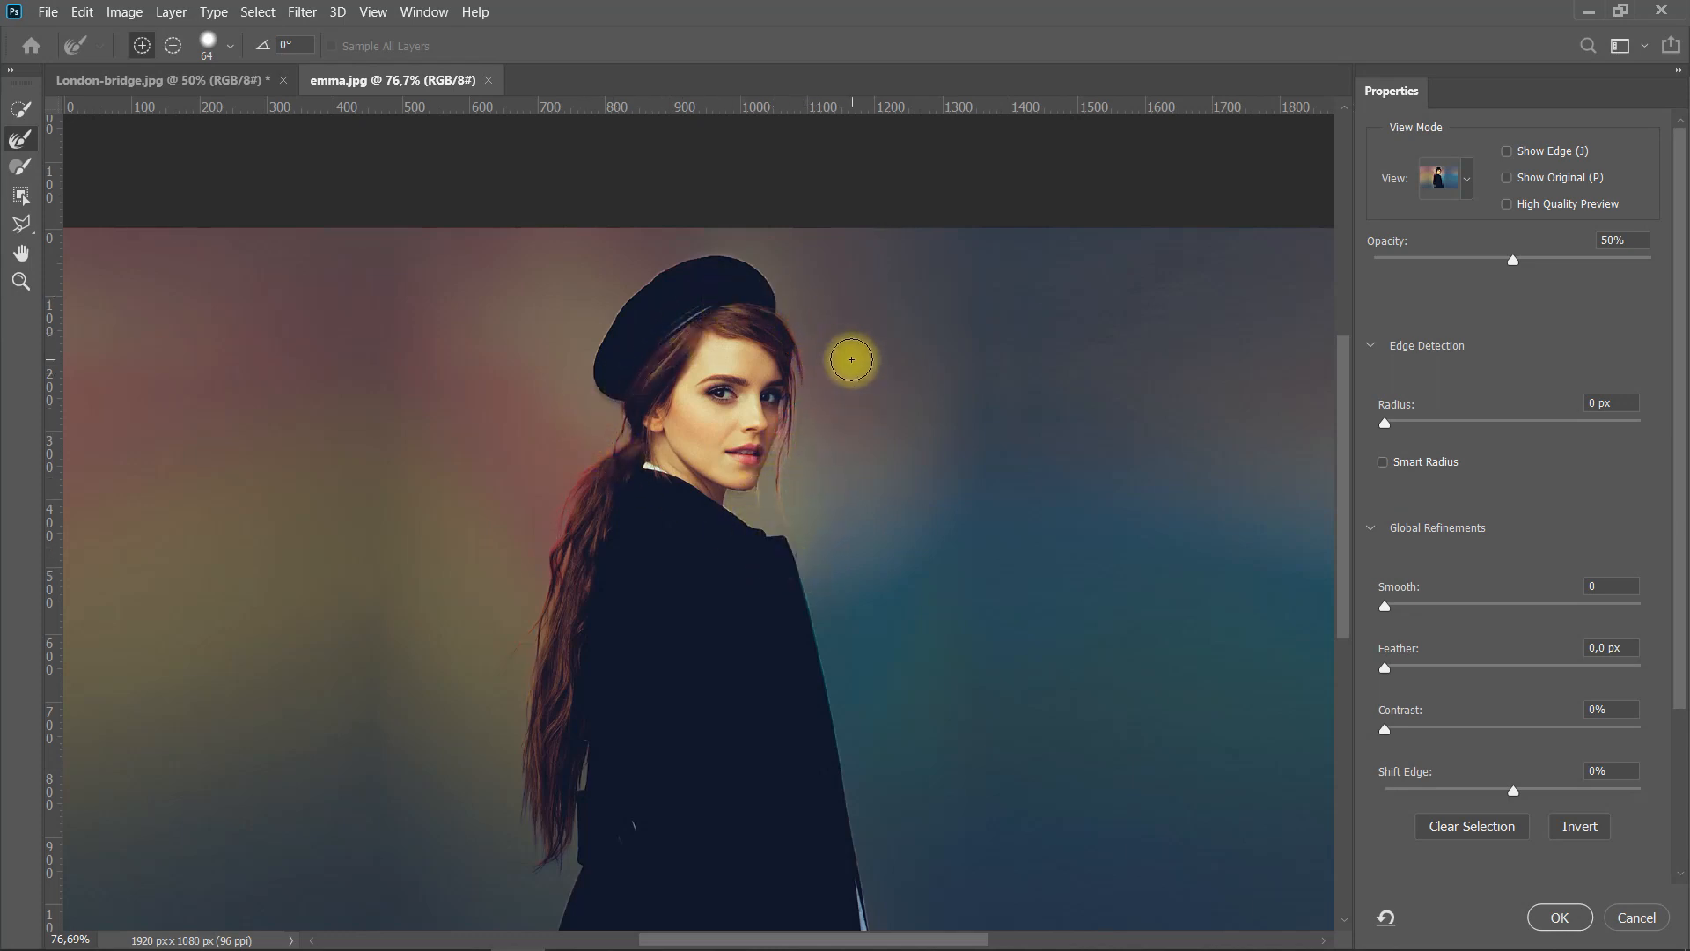
# Output the refined selection as a new layer with a layer mask, with Decontaminate Colors set to 85%
pyautogui.scroll(-3, 1600, 501)
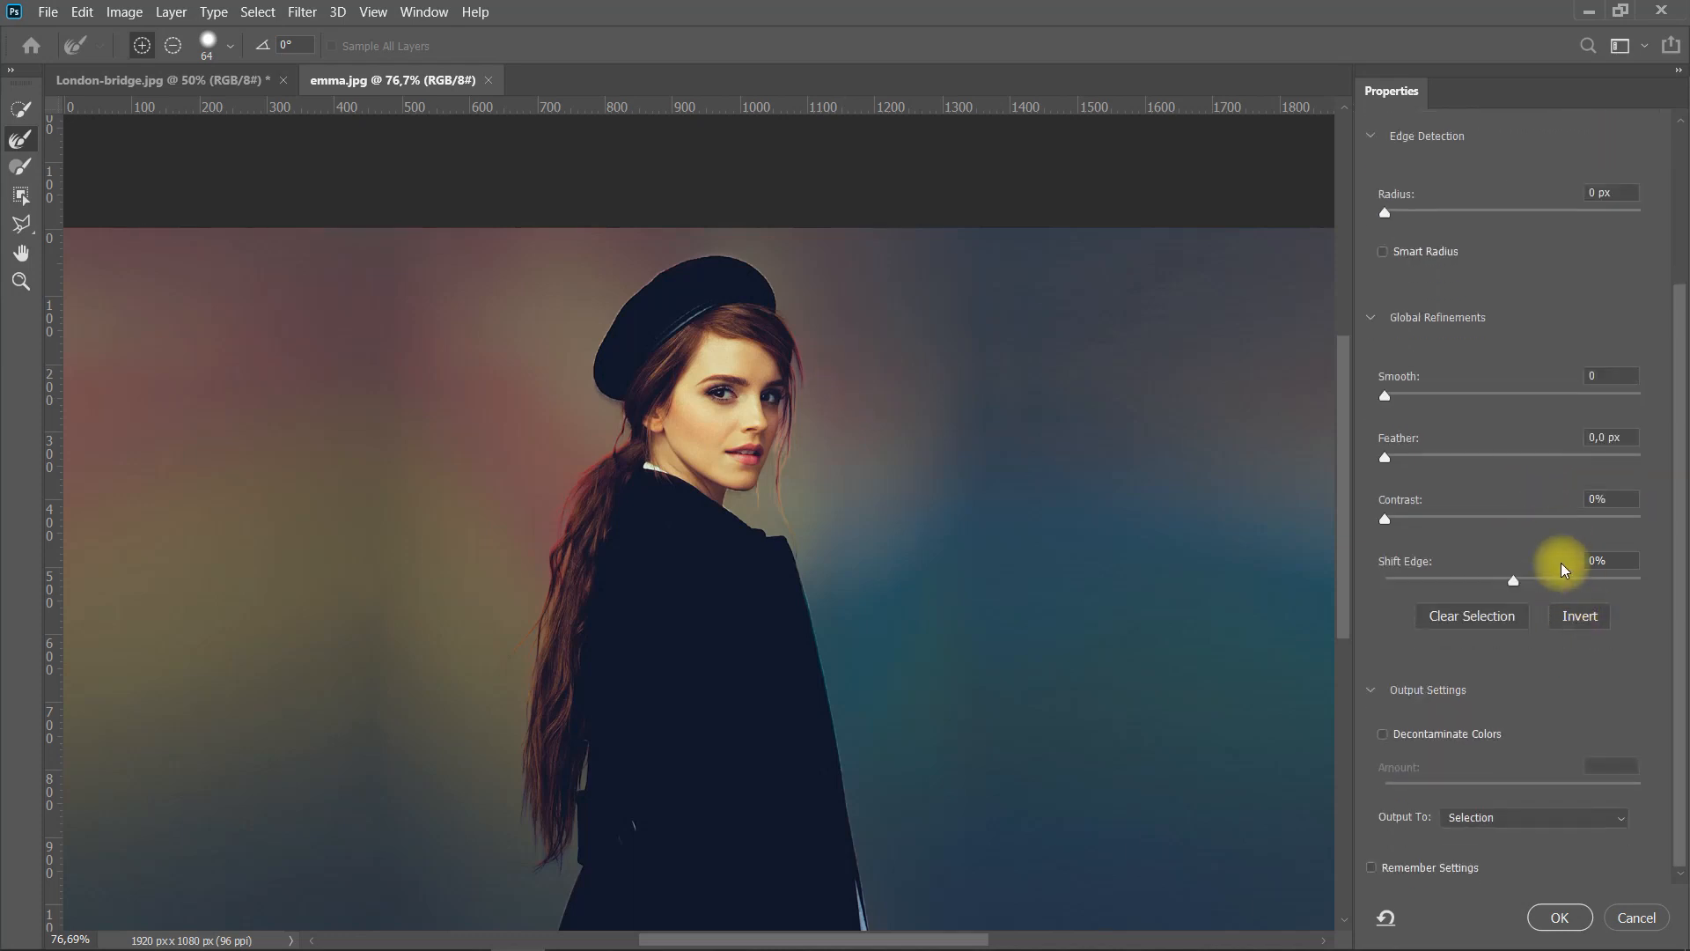
pyautogui.click(1510, 817)
pyautogui.click(1530, 886)
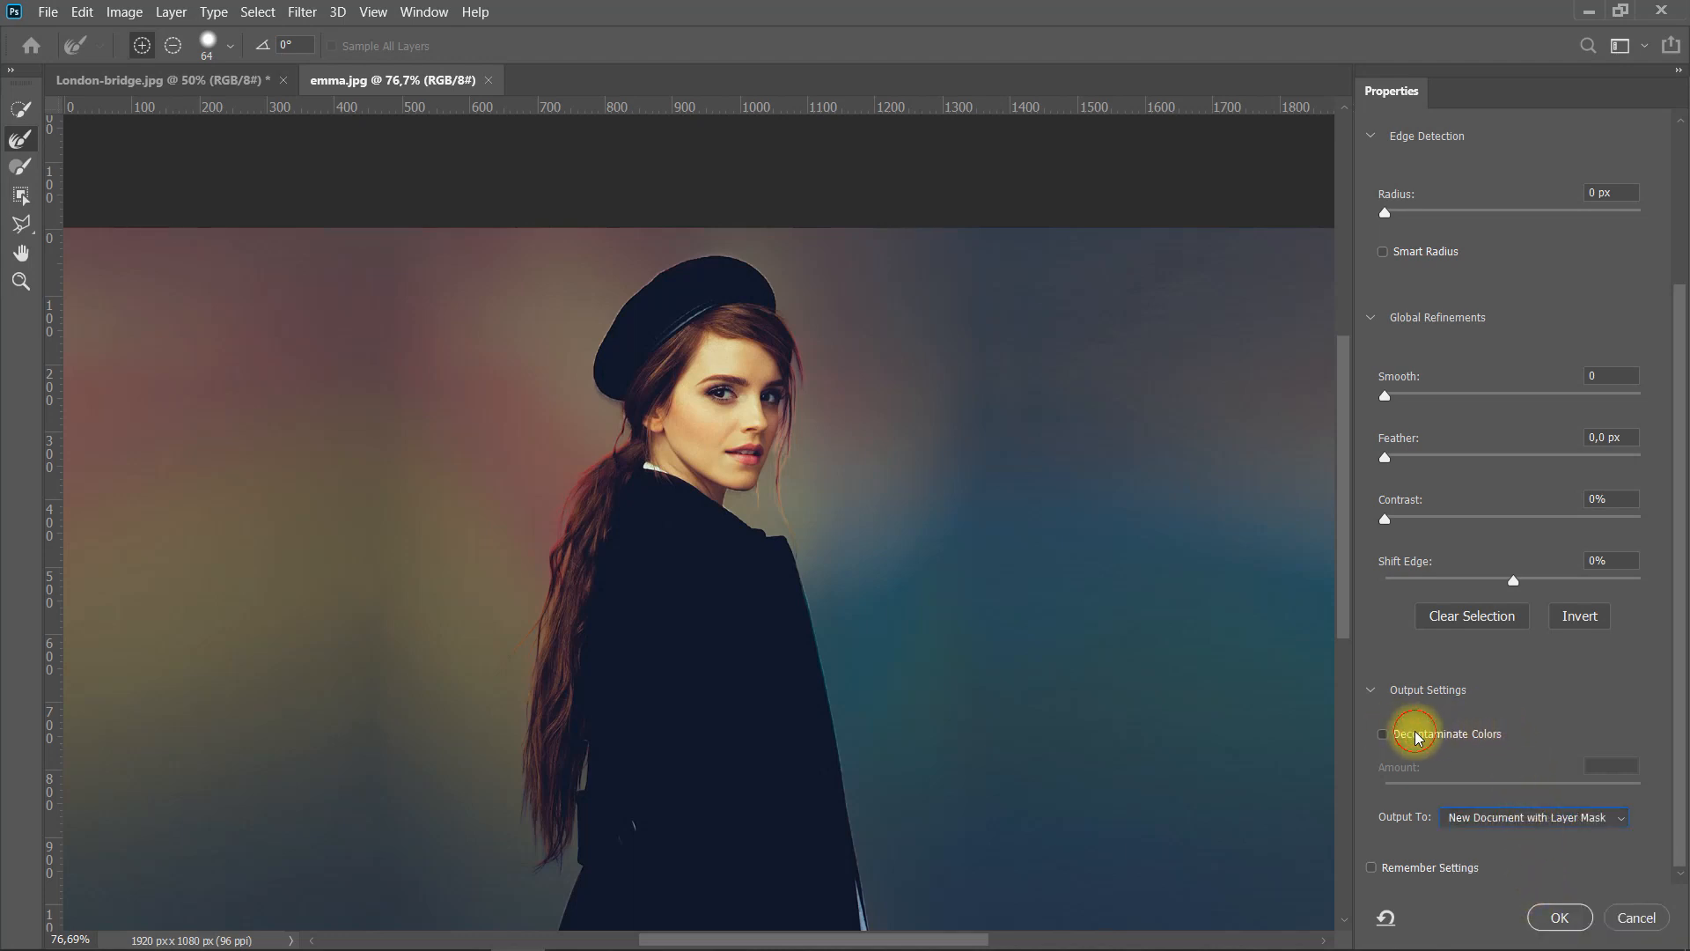
pyautogui.click(1418, 736)
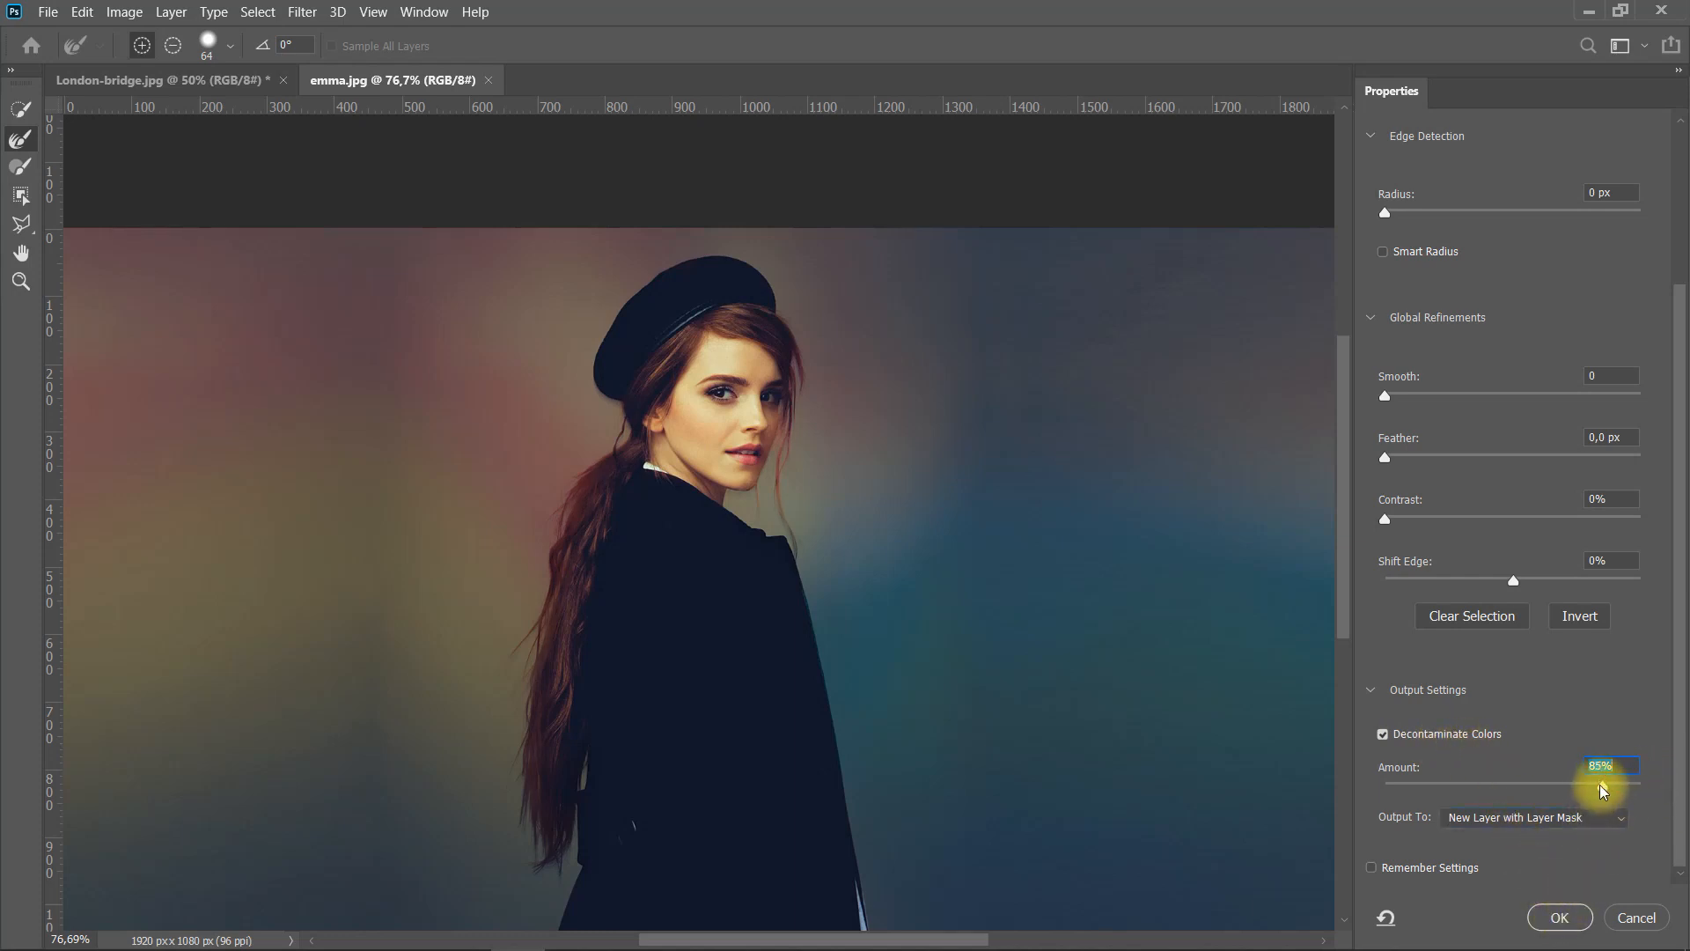
pyautogui.click(1559, 917)
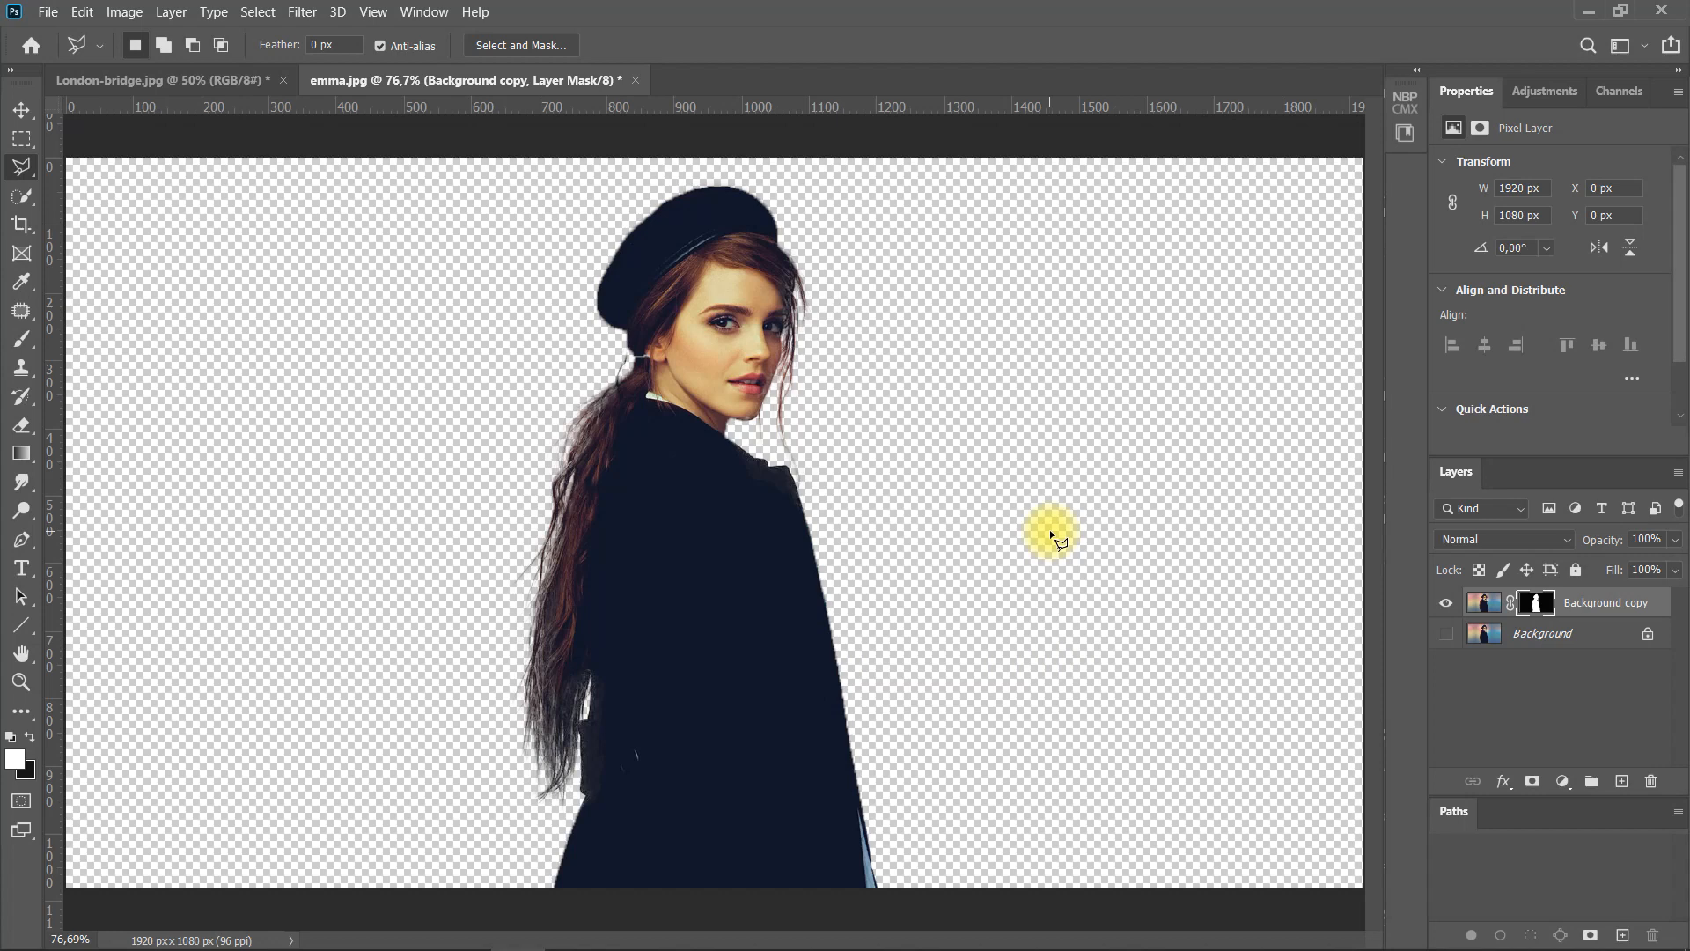
# Crop the canvas from both sides closely around the cut-out woman, to about 623 × 1080 px
pyautogui.scroll(-1, 1049, 528)
pyautogui.press('c')
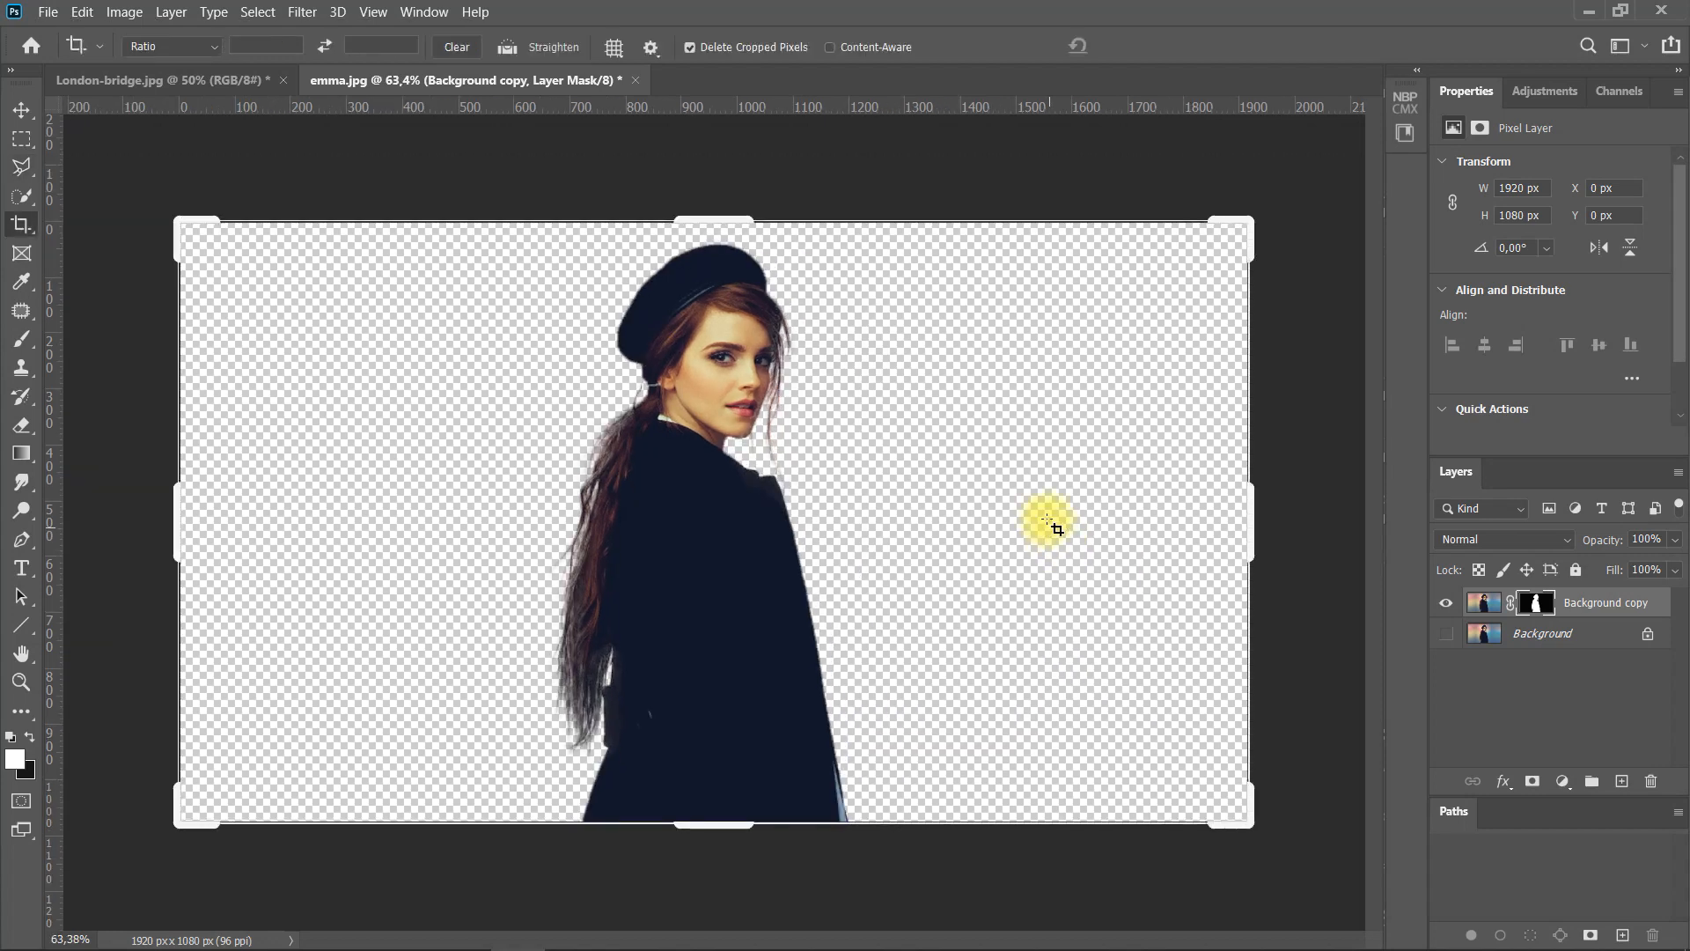
pyautogui.moveTo(178, 518); pyautogui.dragTo(344, 513)
pyautogui.moveTo(1081, 513); pyautogui.dragTo(888, 519)
pyautogui.click(1144, 47)
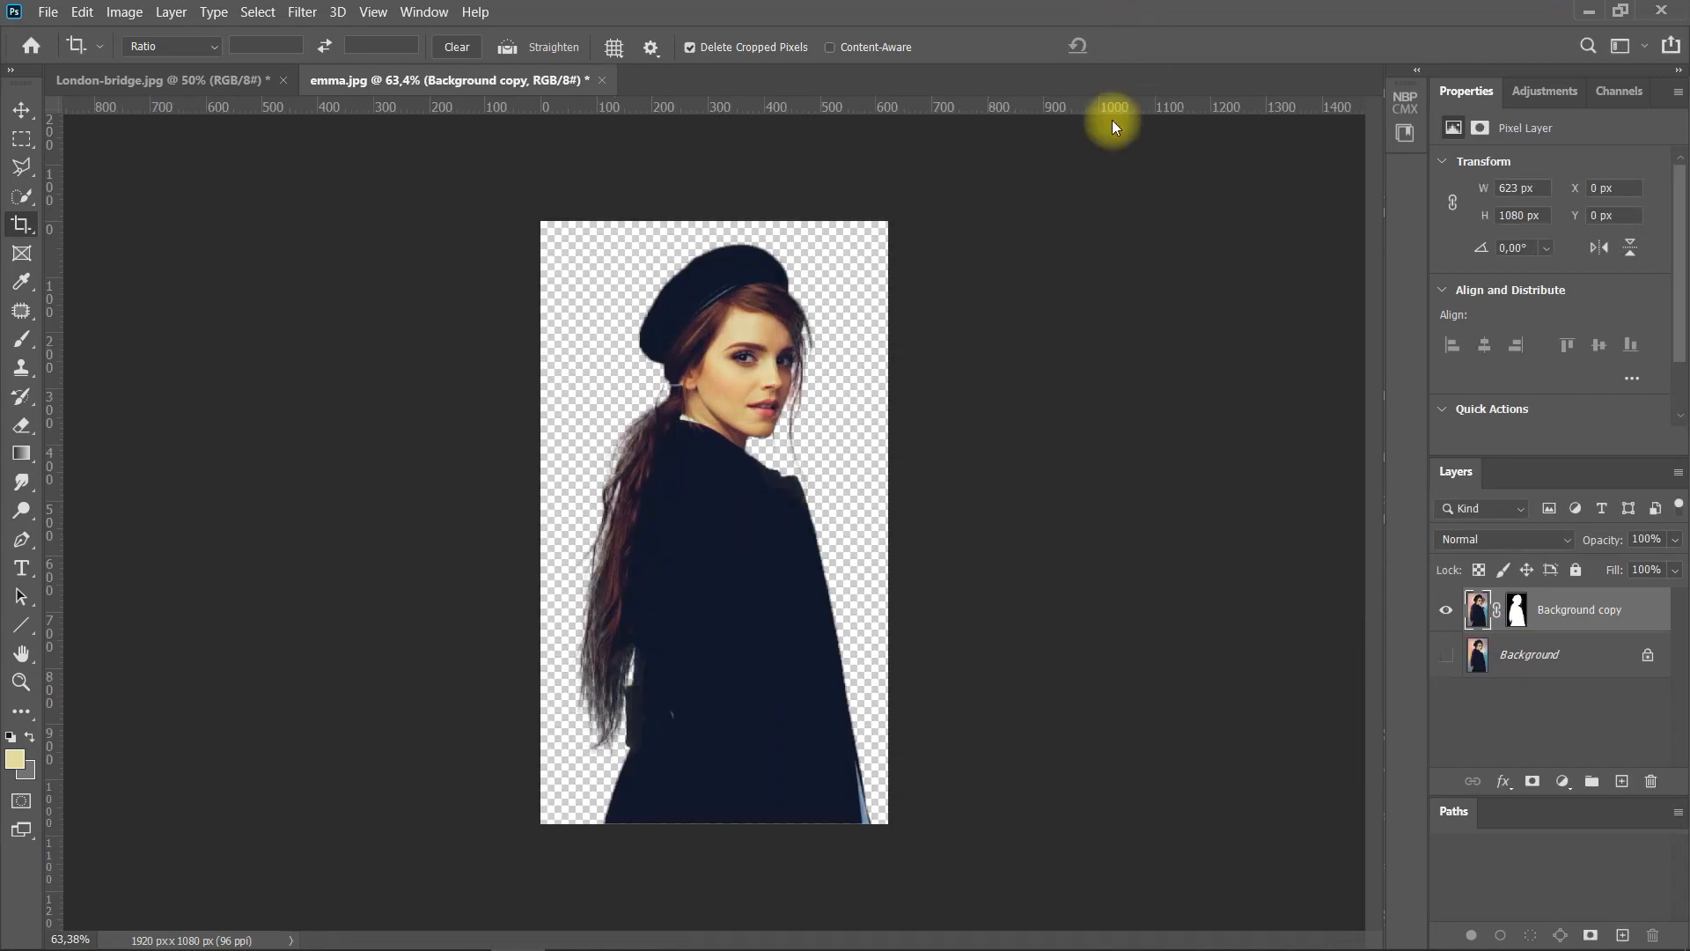
# Move the cut-out woman into the left part of London-bridge.jpg and scale her down to about 583 × 1010 px
pyautogui.press('v')
pyautogui.moveTo(759, 412); pyautogui.dragTo(335, 540)
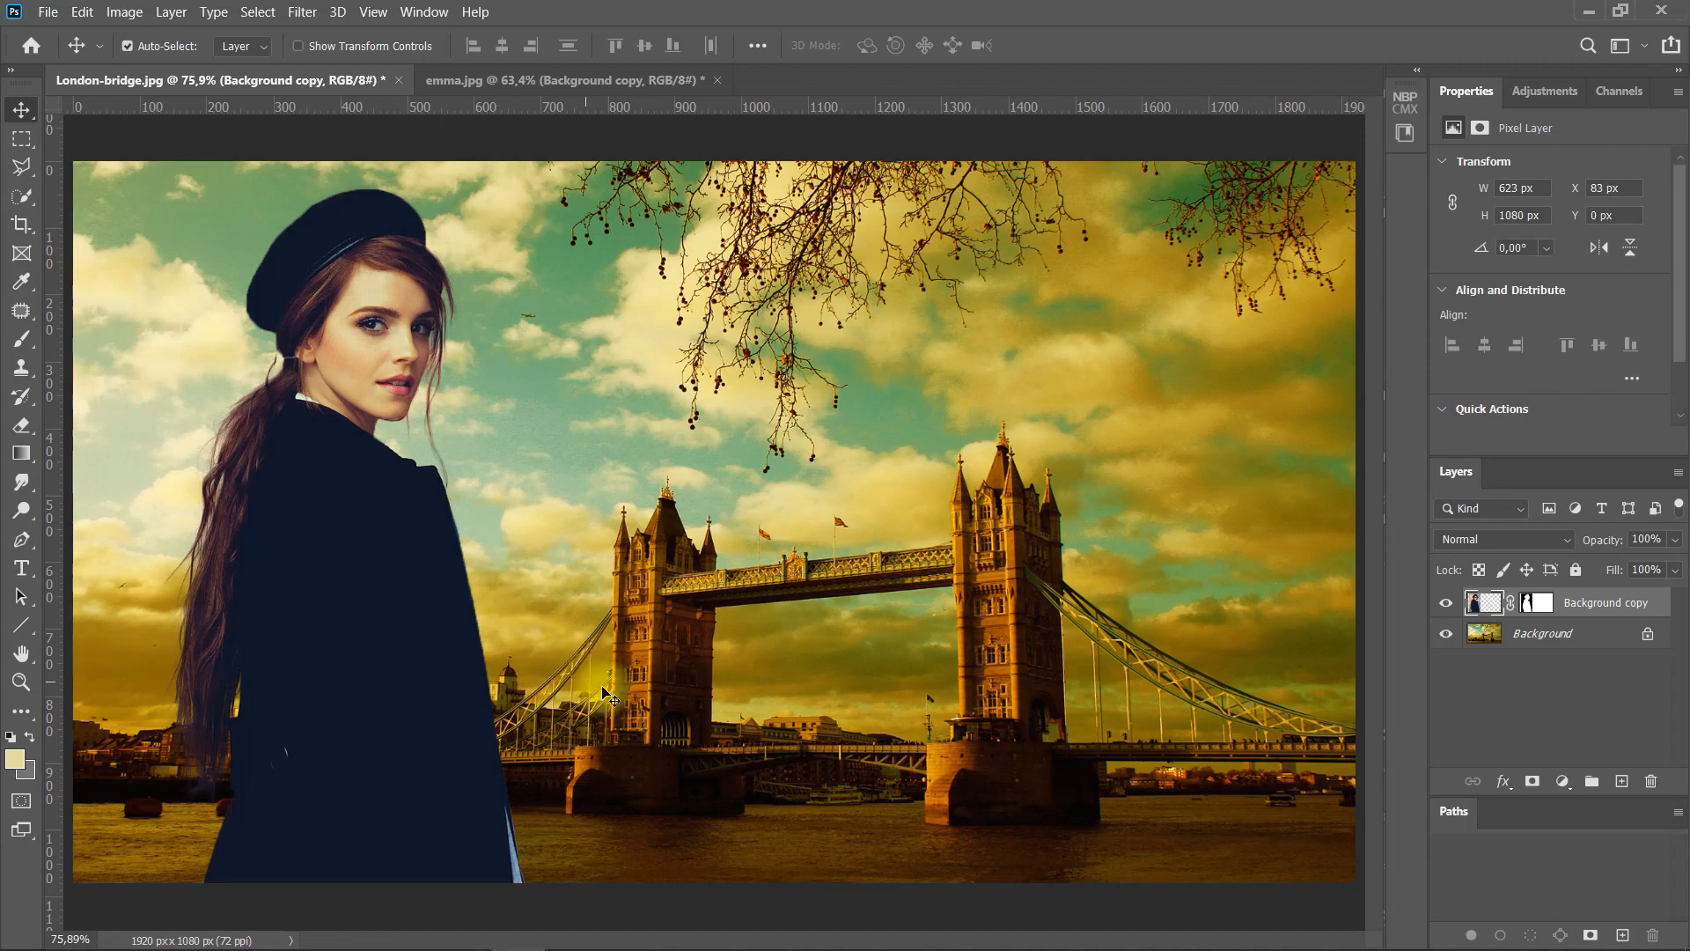
pyautogui.hotkey('ctrl', 't')
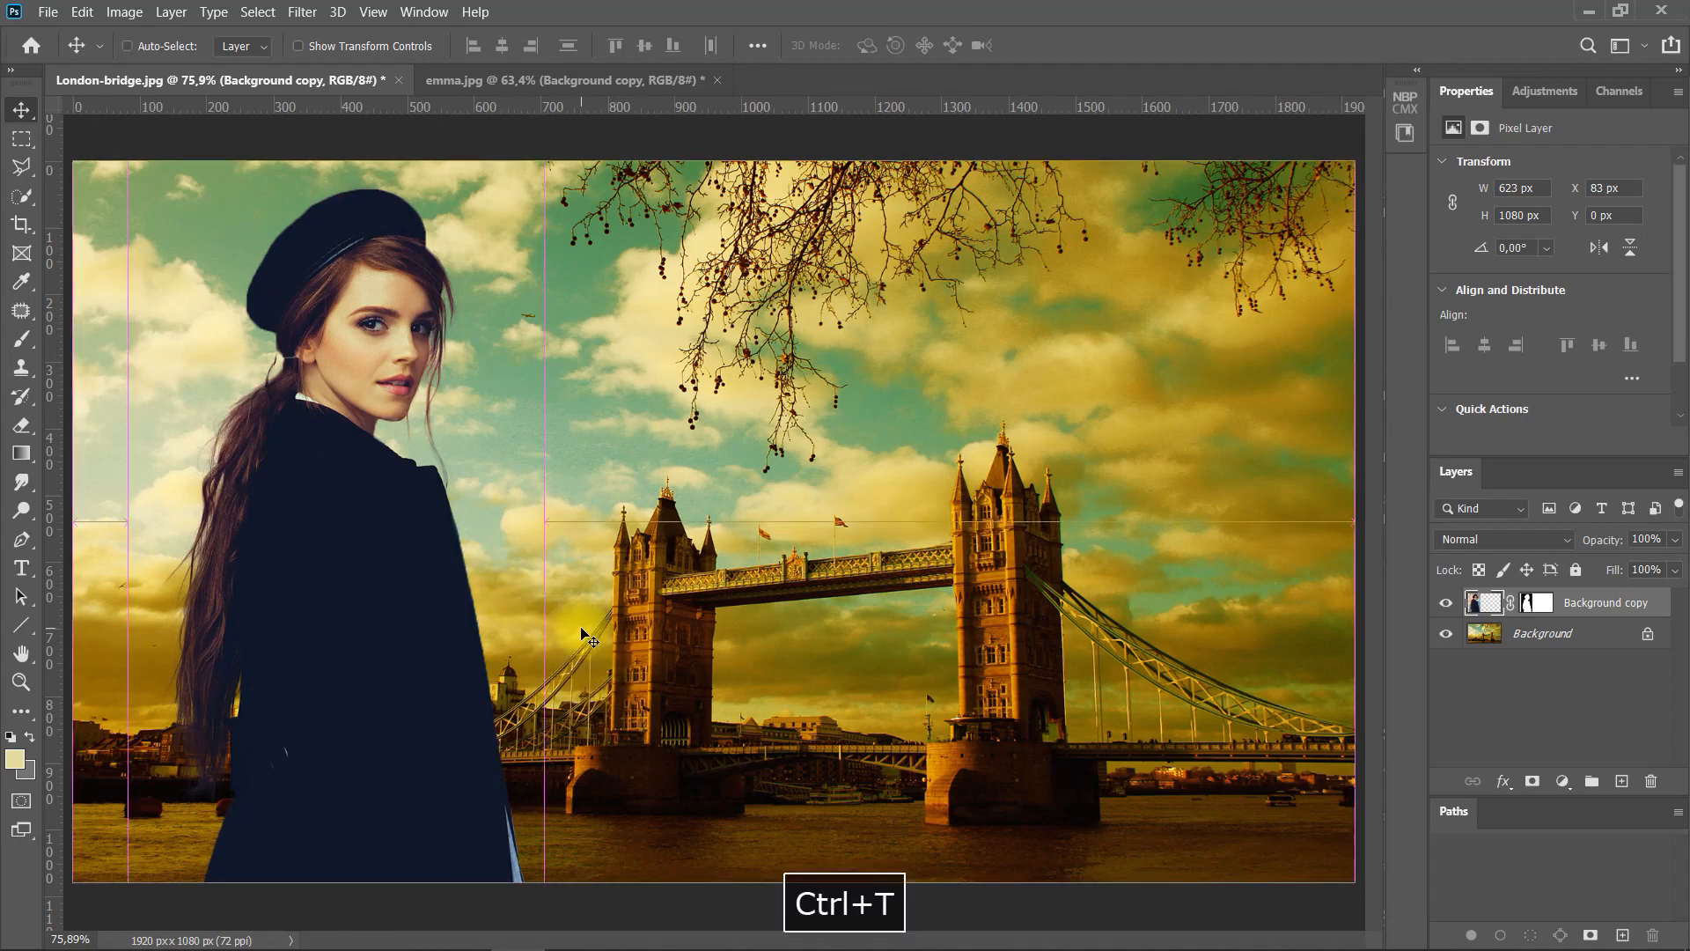
pyautogui.moveTo(130, 162); pyautogui.dragTo(157, 203)
pyautogui.doubleClick(378, 665)
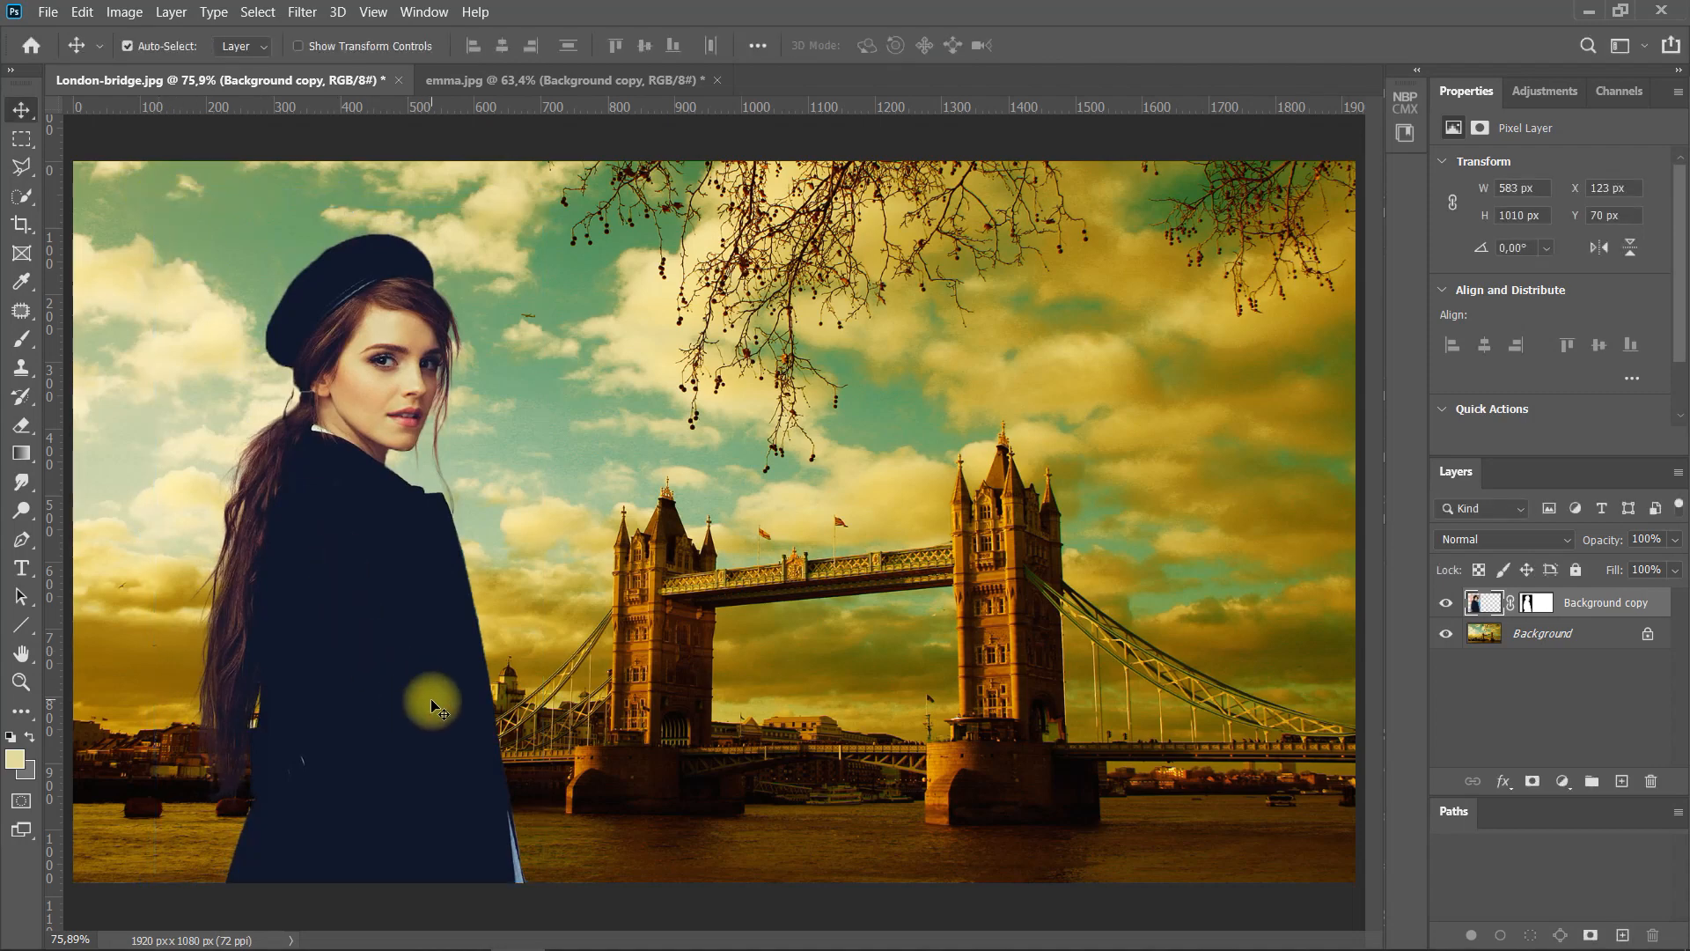
# Convert the woman's Background copy layer to a smart object
pyautogui.rightClick(1616, 601)
pyautogui.click(1425, 331)
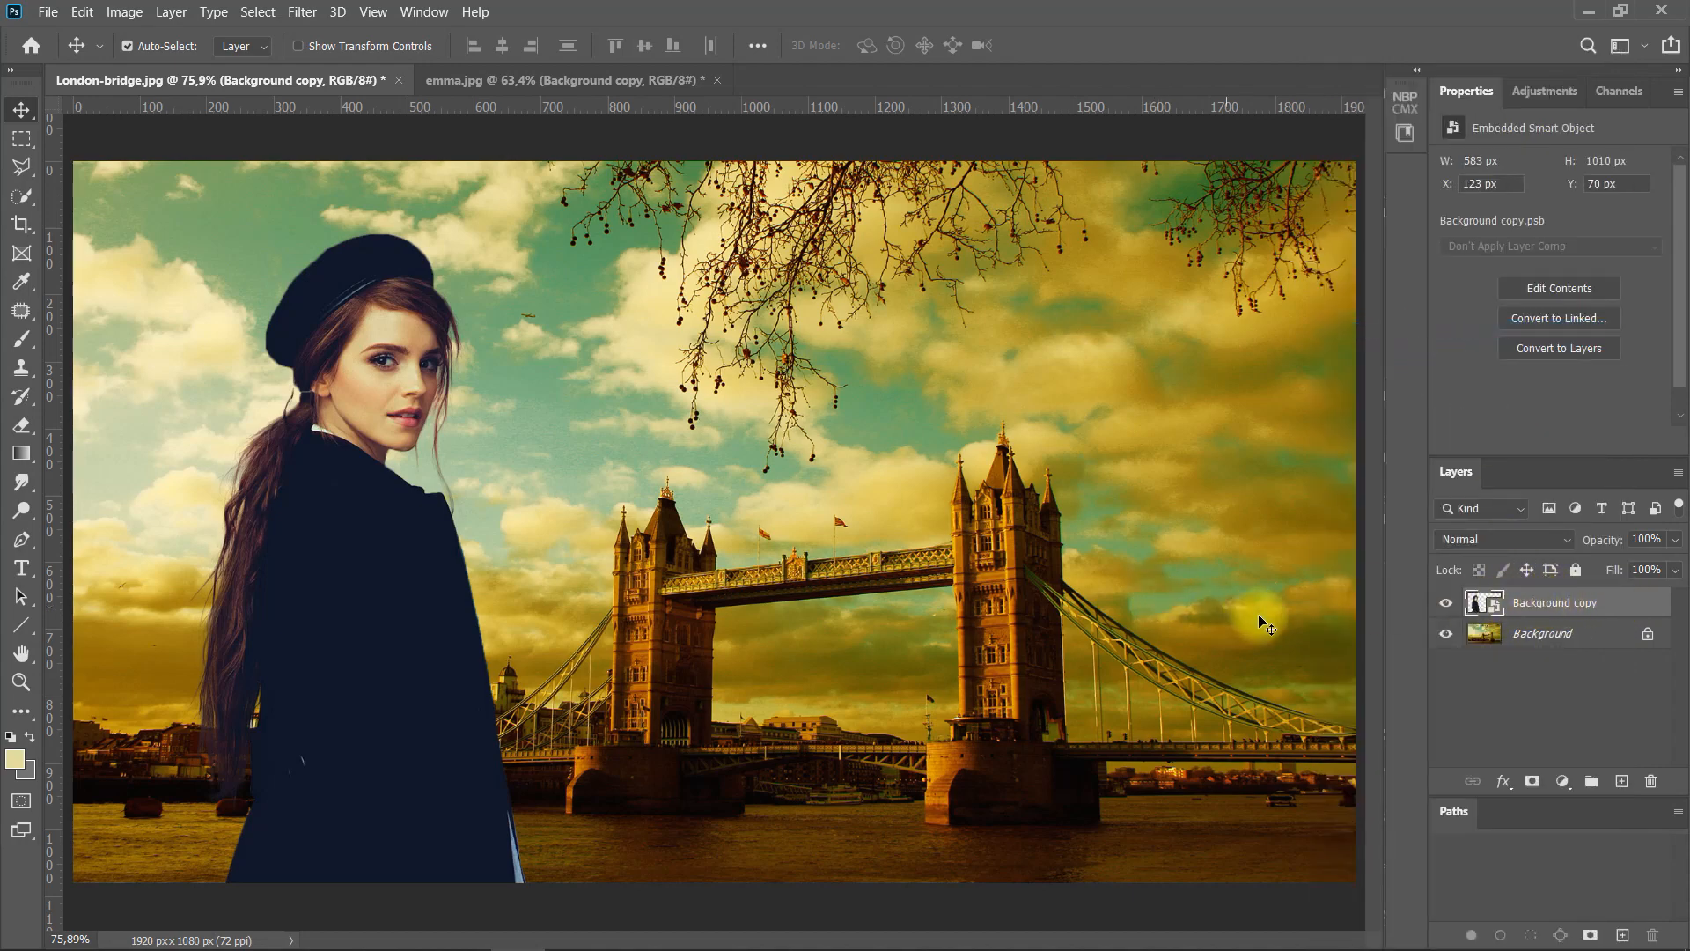
# Add a Curves adjustment layer clipped to the woman's smart object and darken its RGB midtones to input 148, output 110
pyautogui.click(1563, 781)
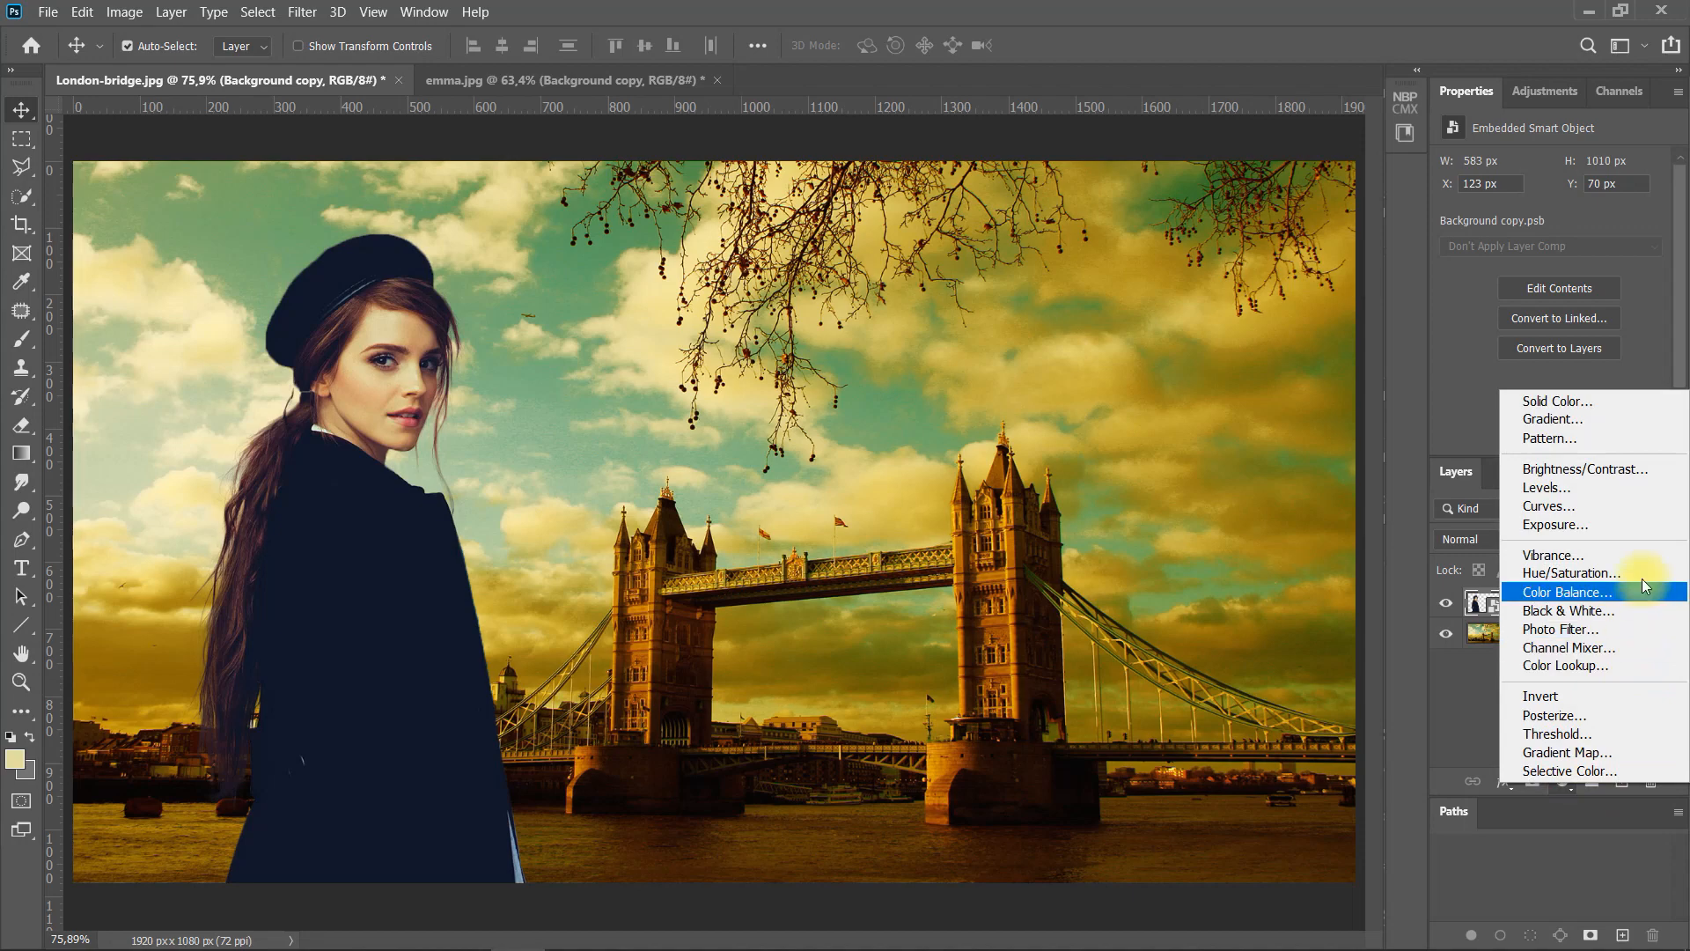
pyautogui.click(1617, 507)
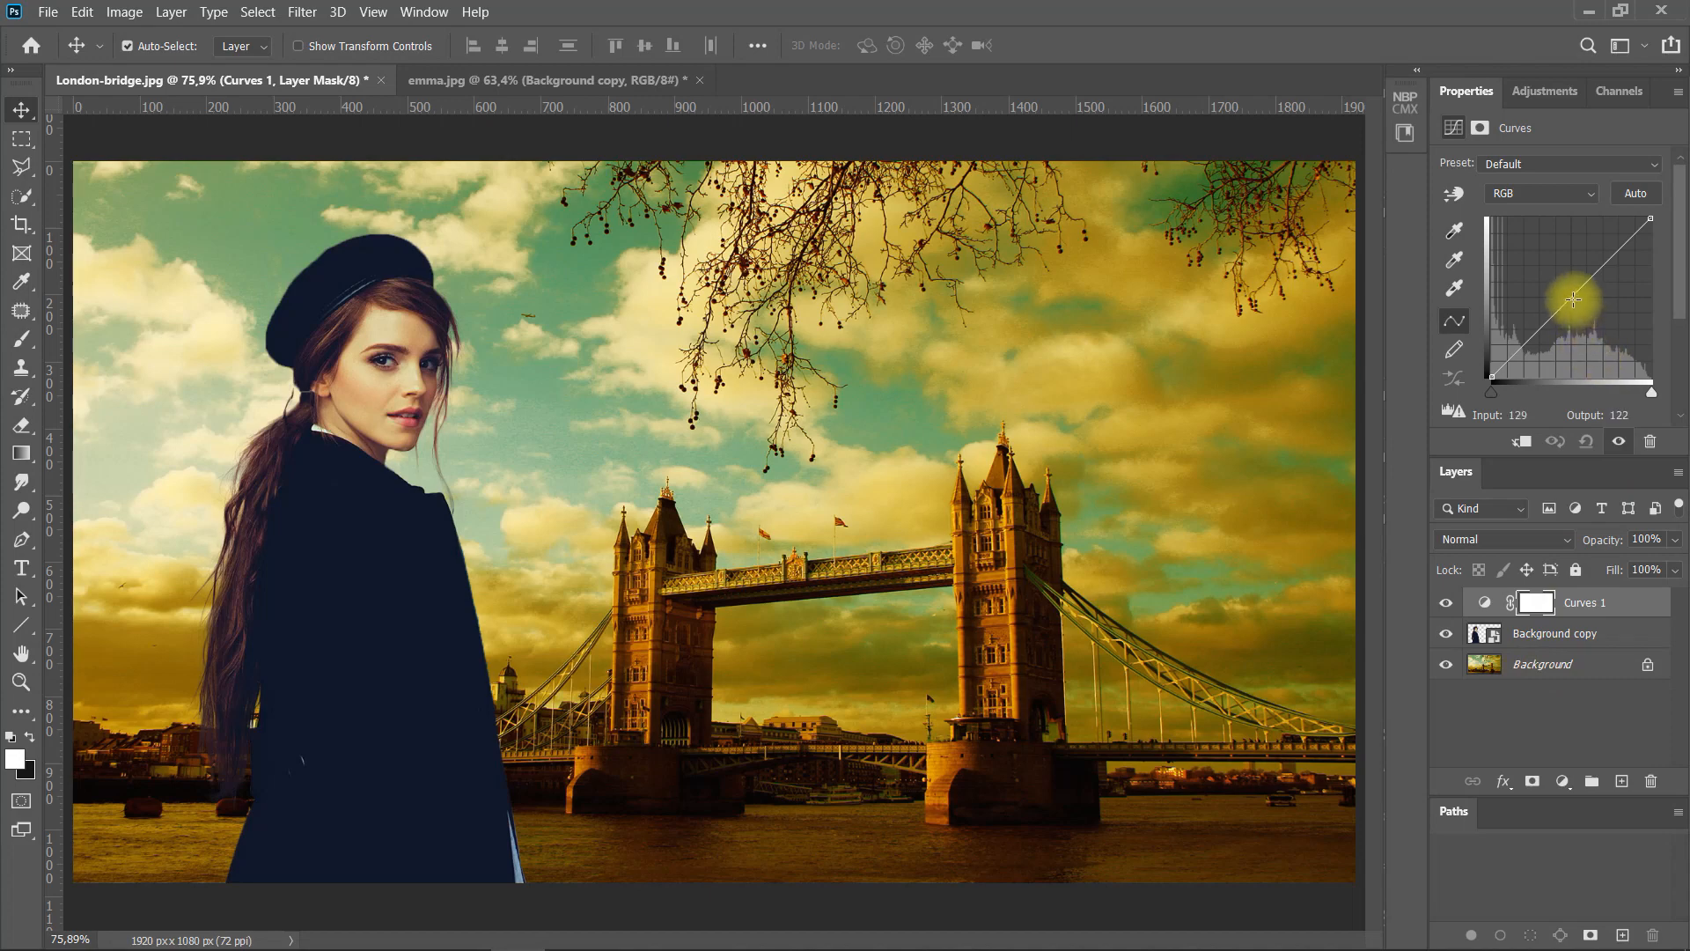
pyautogui.moveTo(1573, 300)
pyautogui.mouseDown()
pyautogui.moveTo(1585, 334)
pyautogui.moveTo(1582, 316)
pyautogui.mouseUp()
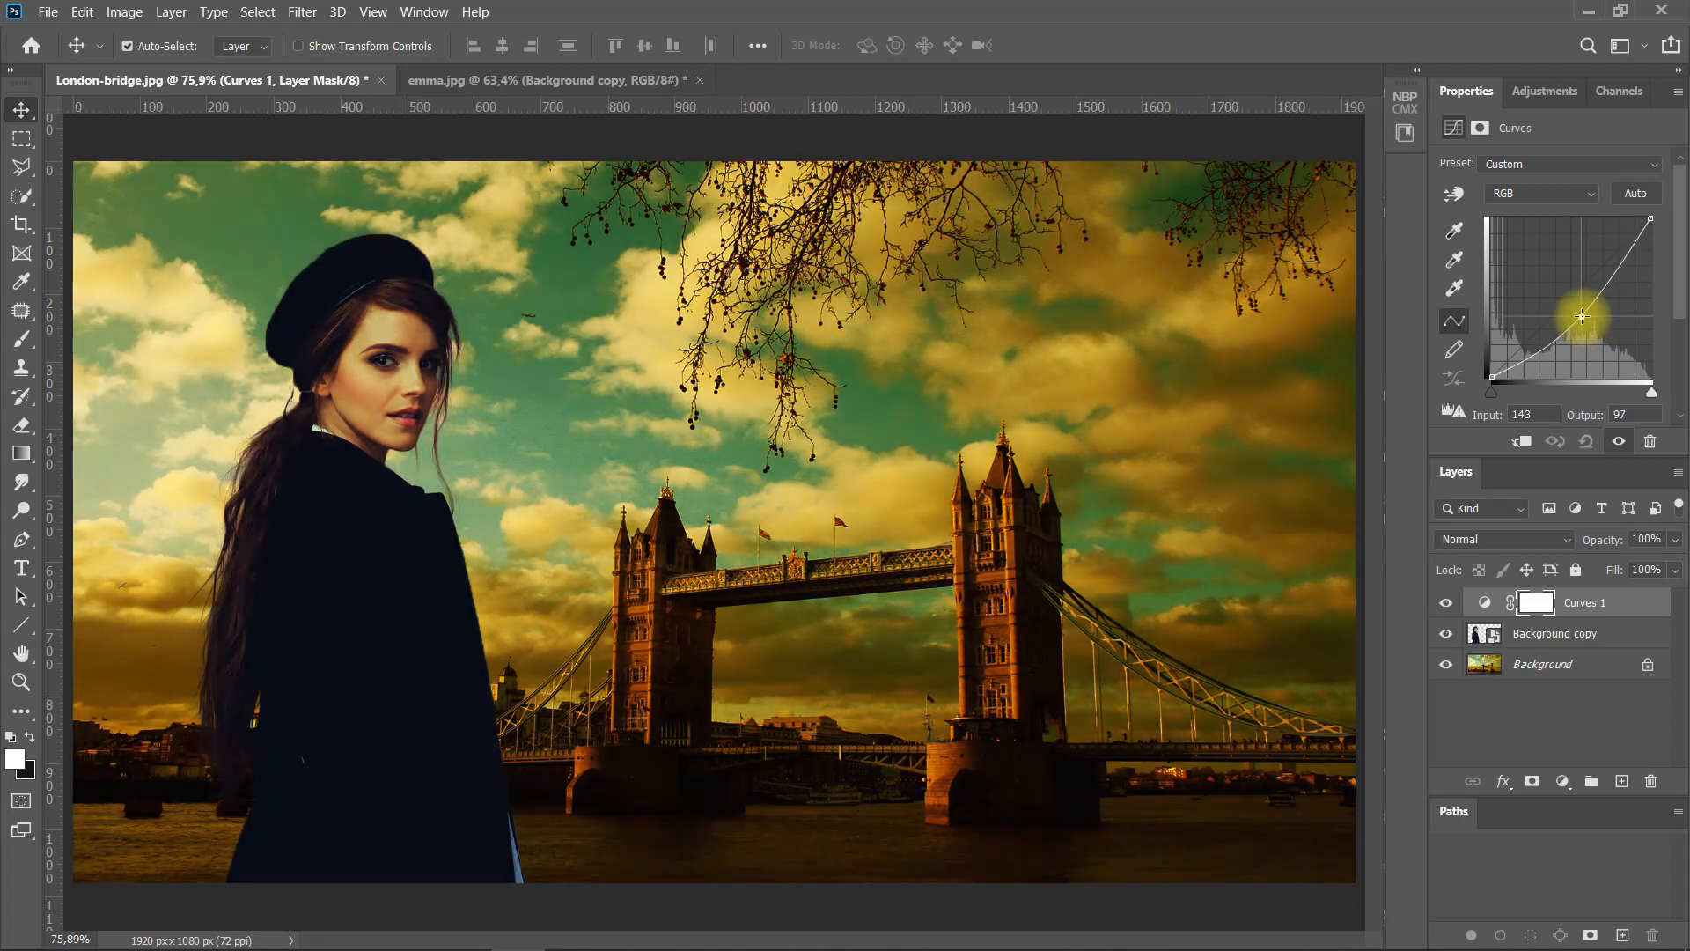
pyautogui.click(1486, 605)
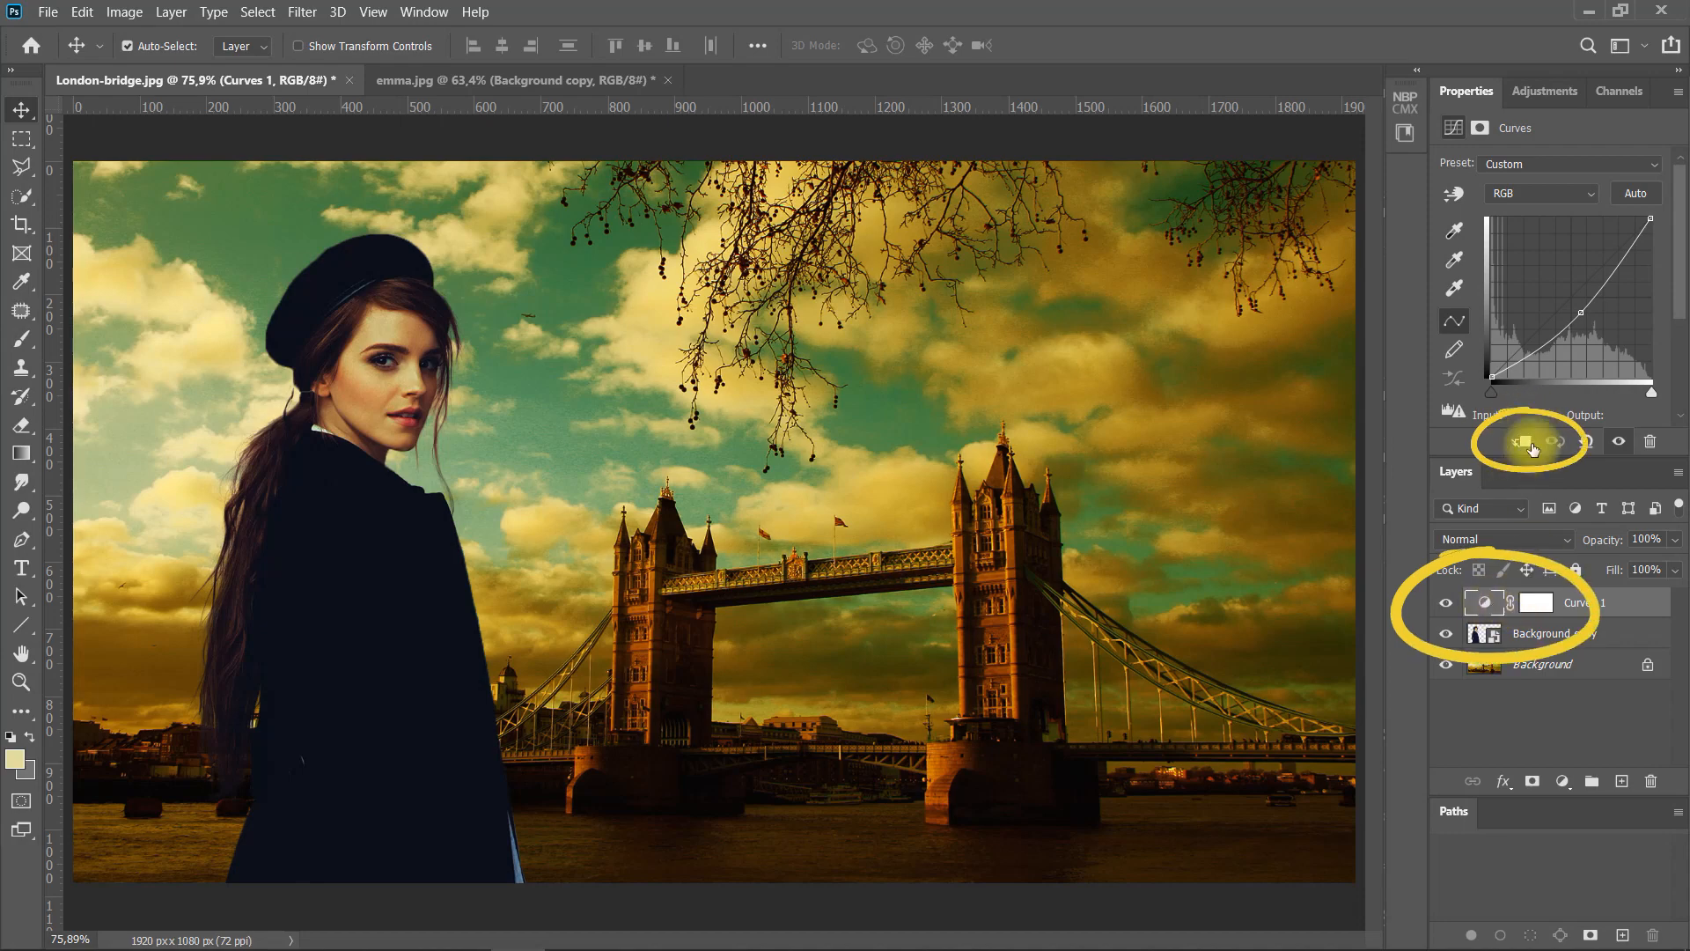
pyautogui.click(1524, 452)
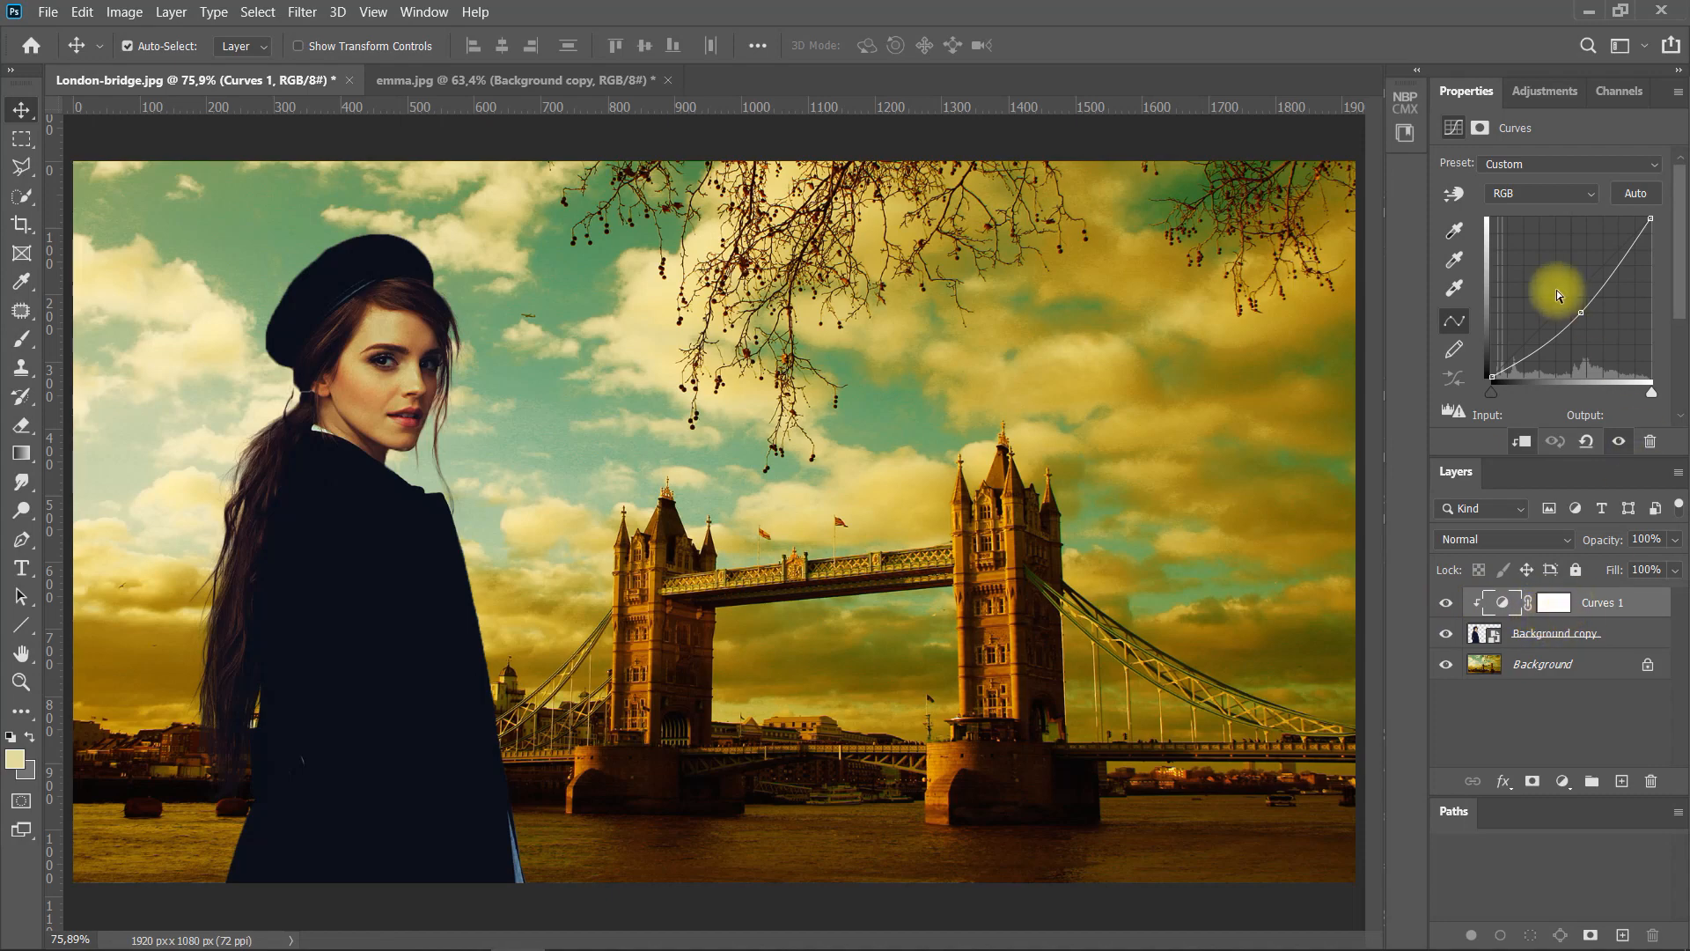
pyautogui.moveTo(1582, 307); pyautogui.dragTo(1586, 308)
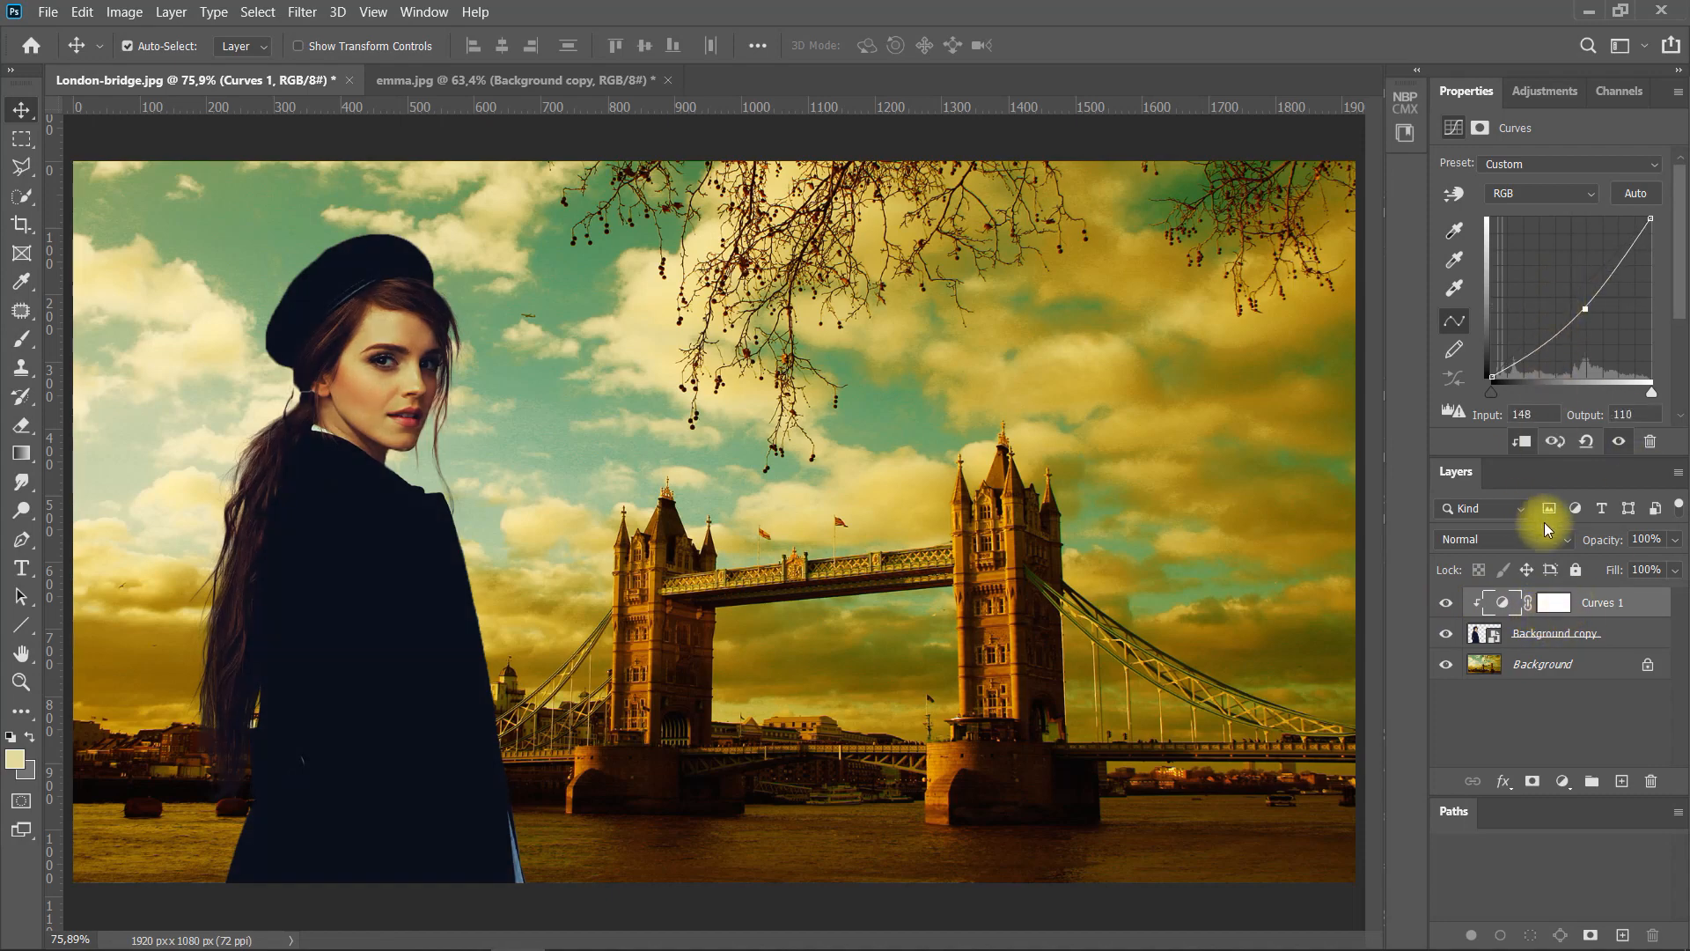
# Add a second Curves adjustment layer above Curves 1 and clip it to the woman's smart object
pyautogui.click(1564, 781)
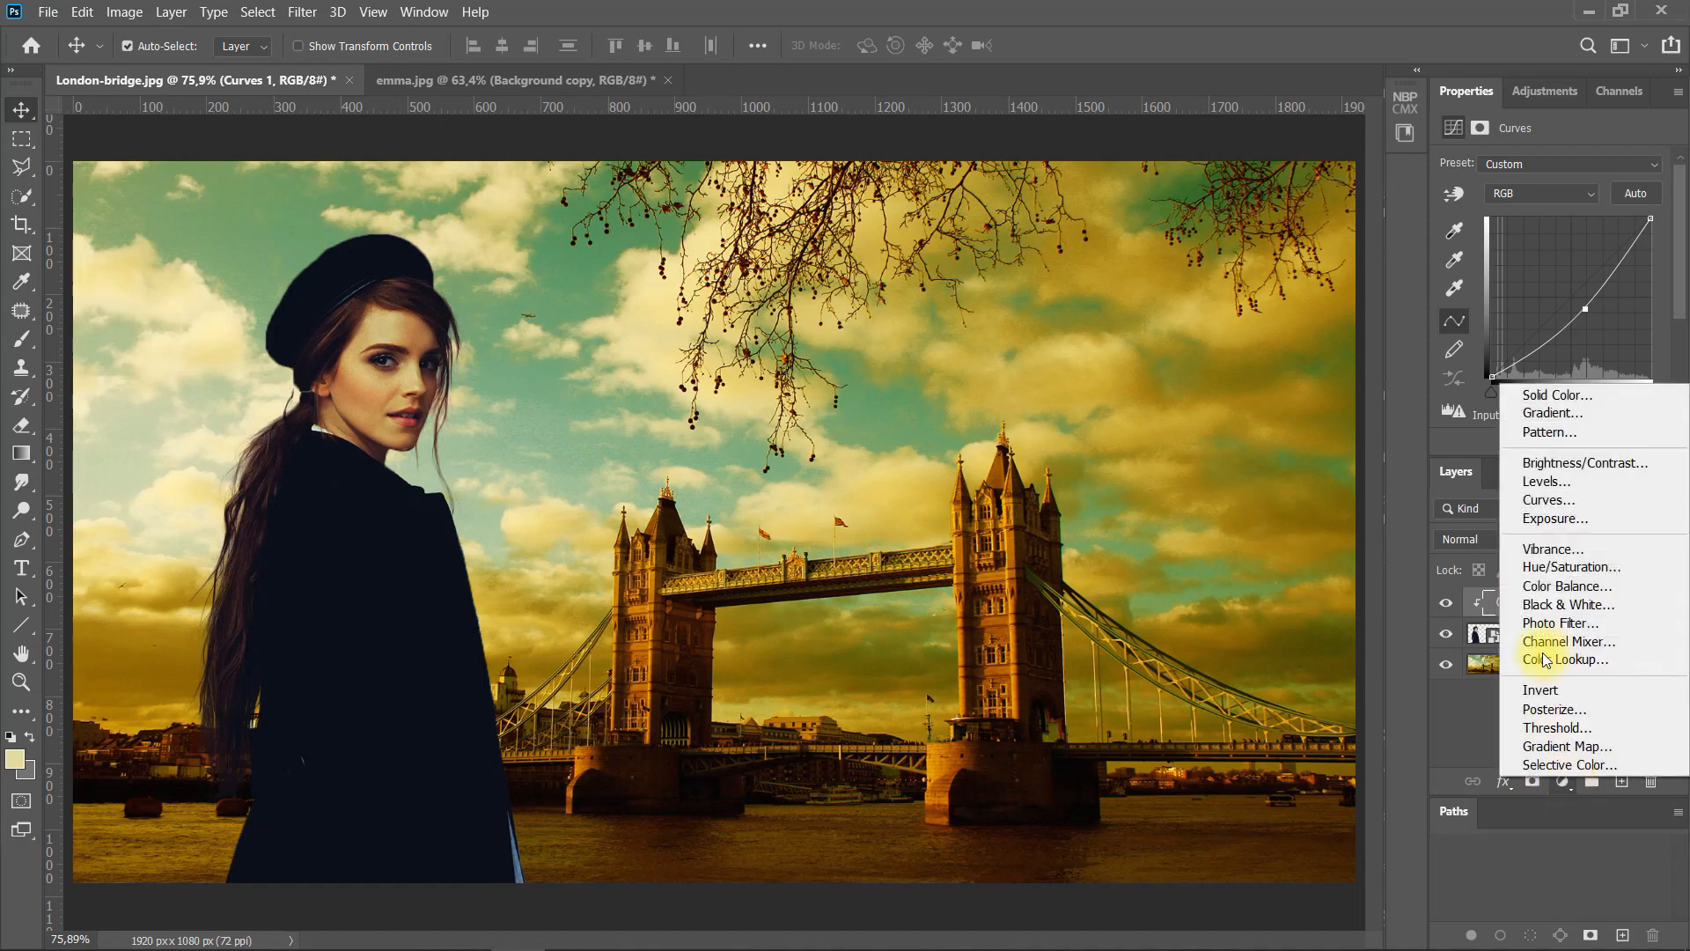
pyautogui.click(1570, 505)
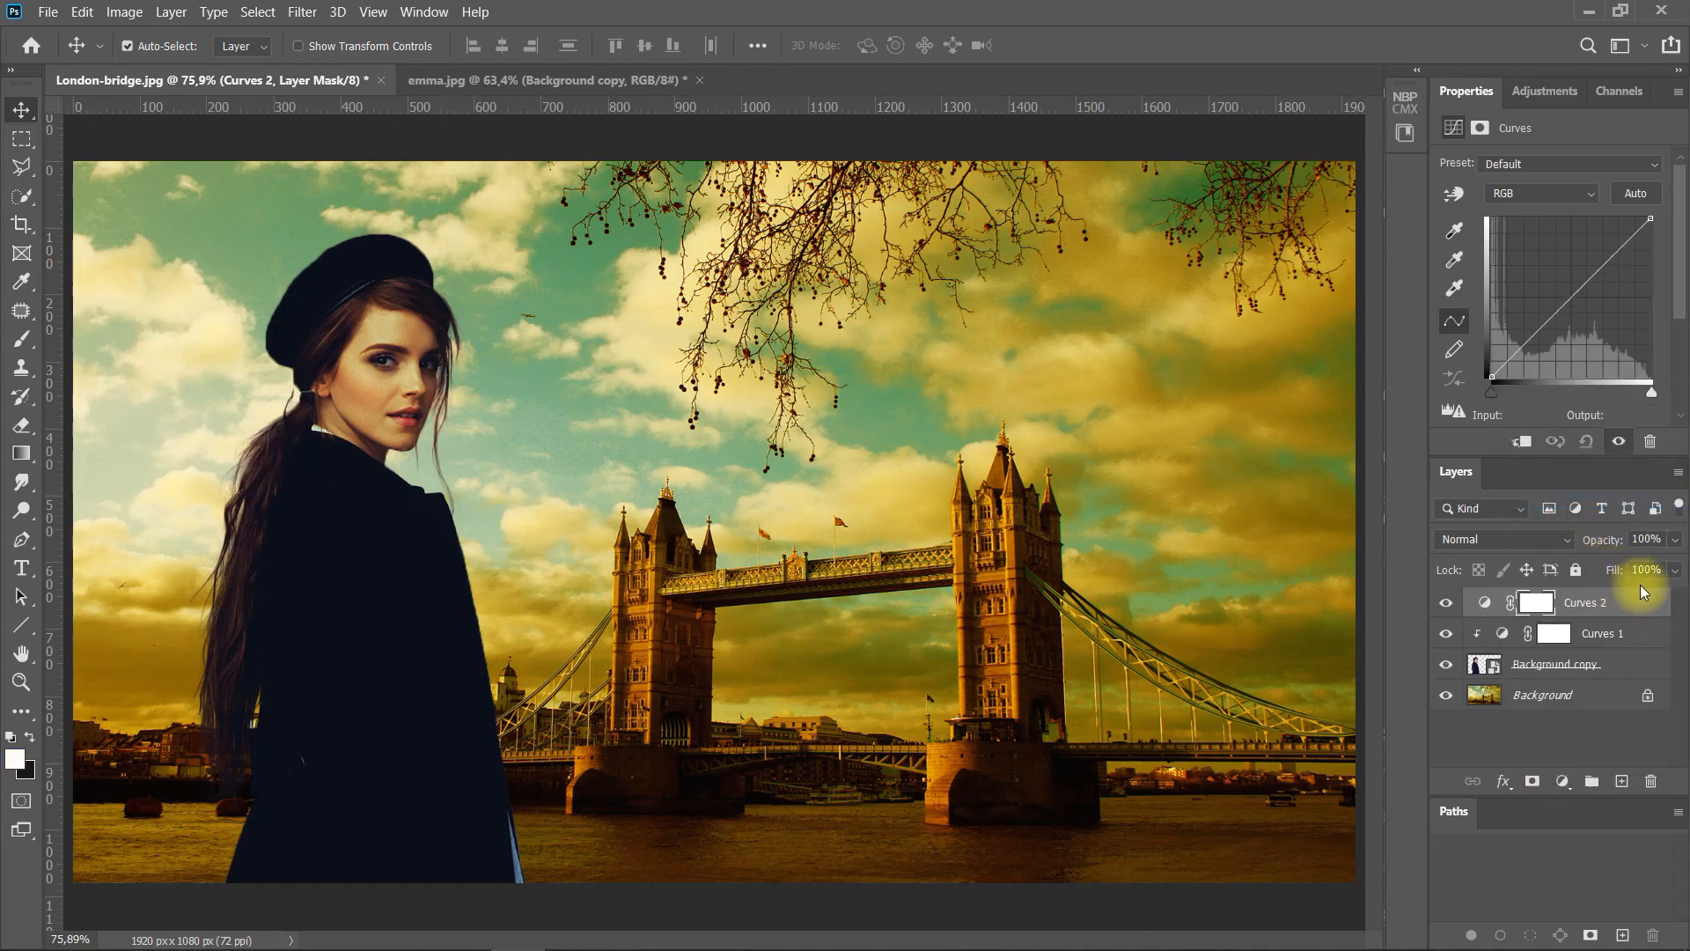
pyautogui.click(1478, 606)
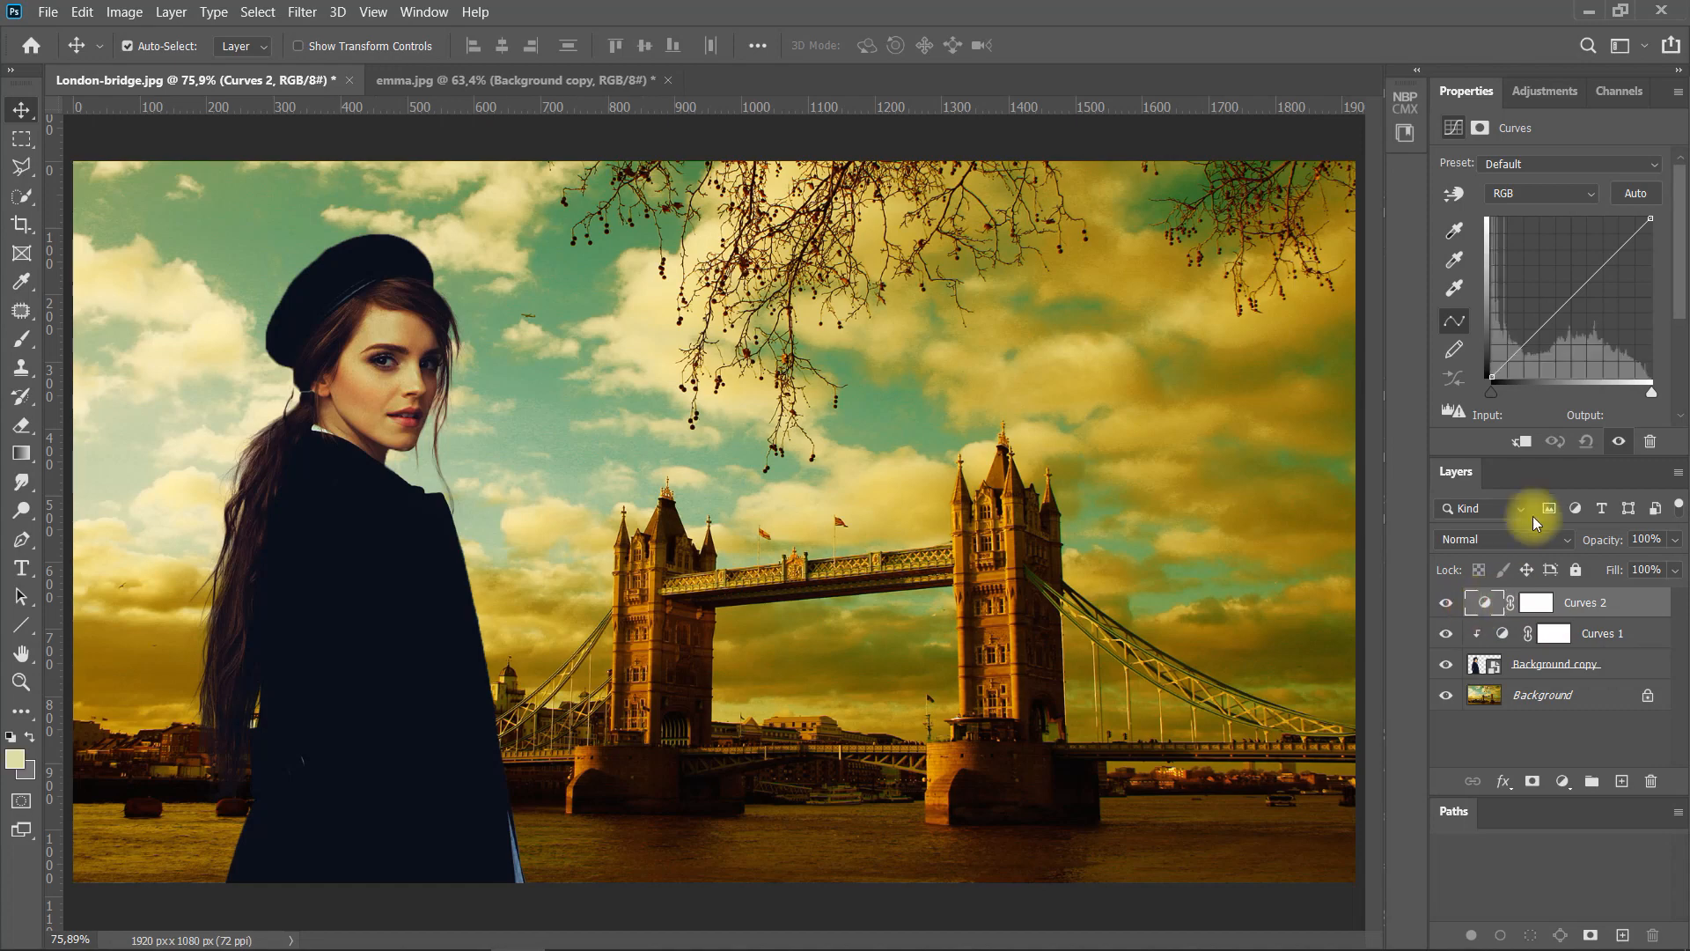
pyautogui.click(1523, 442)
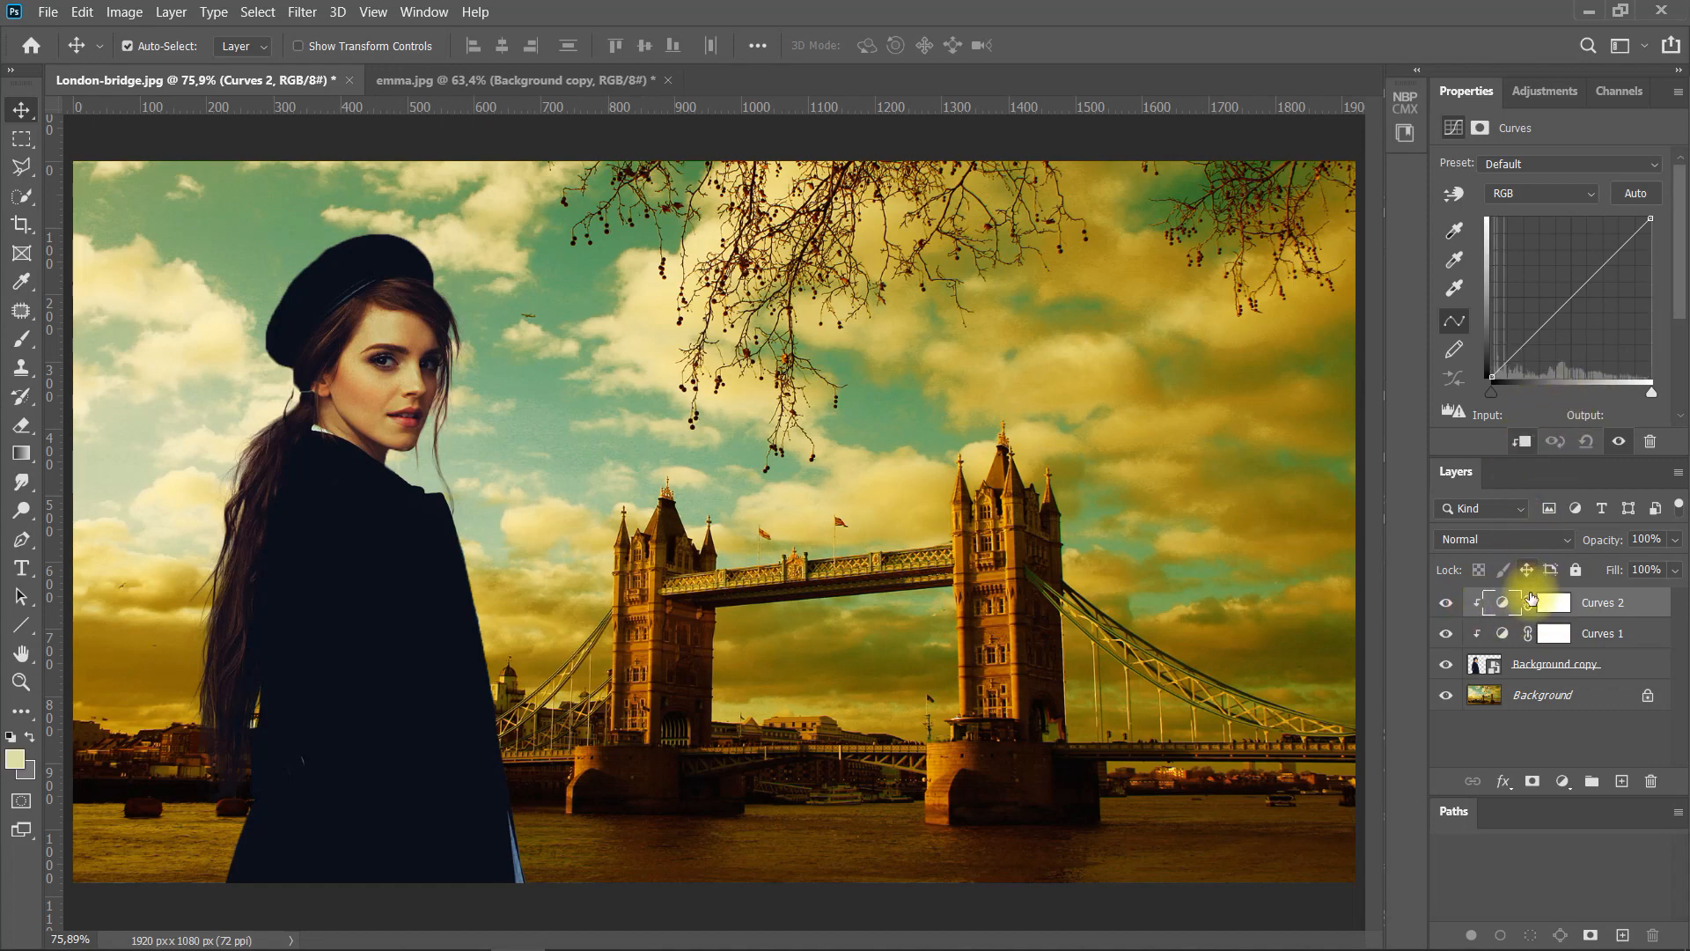
pyautogui.click(1456, 234)
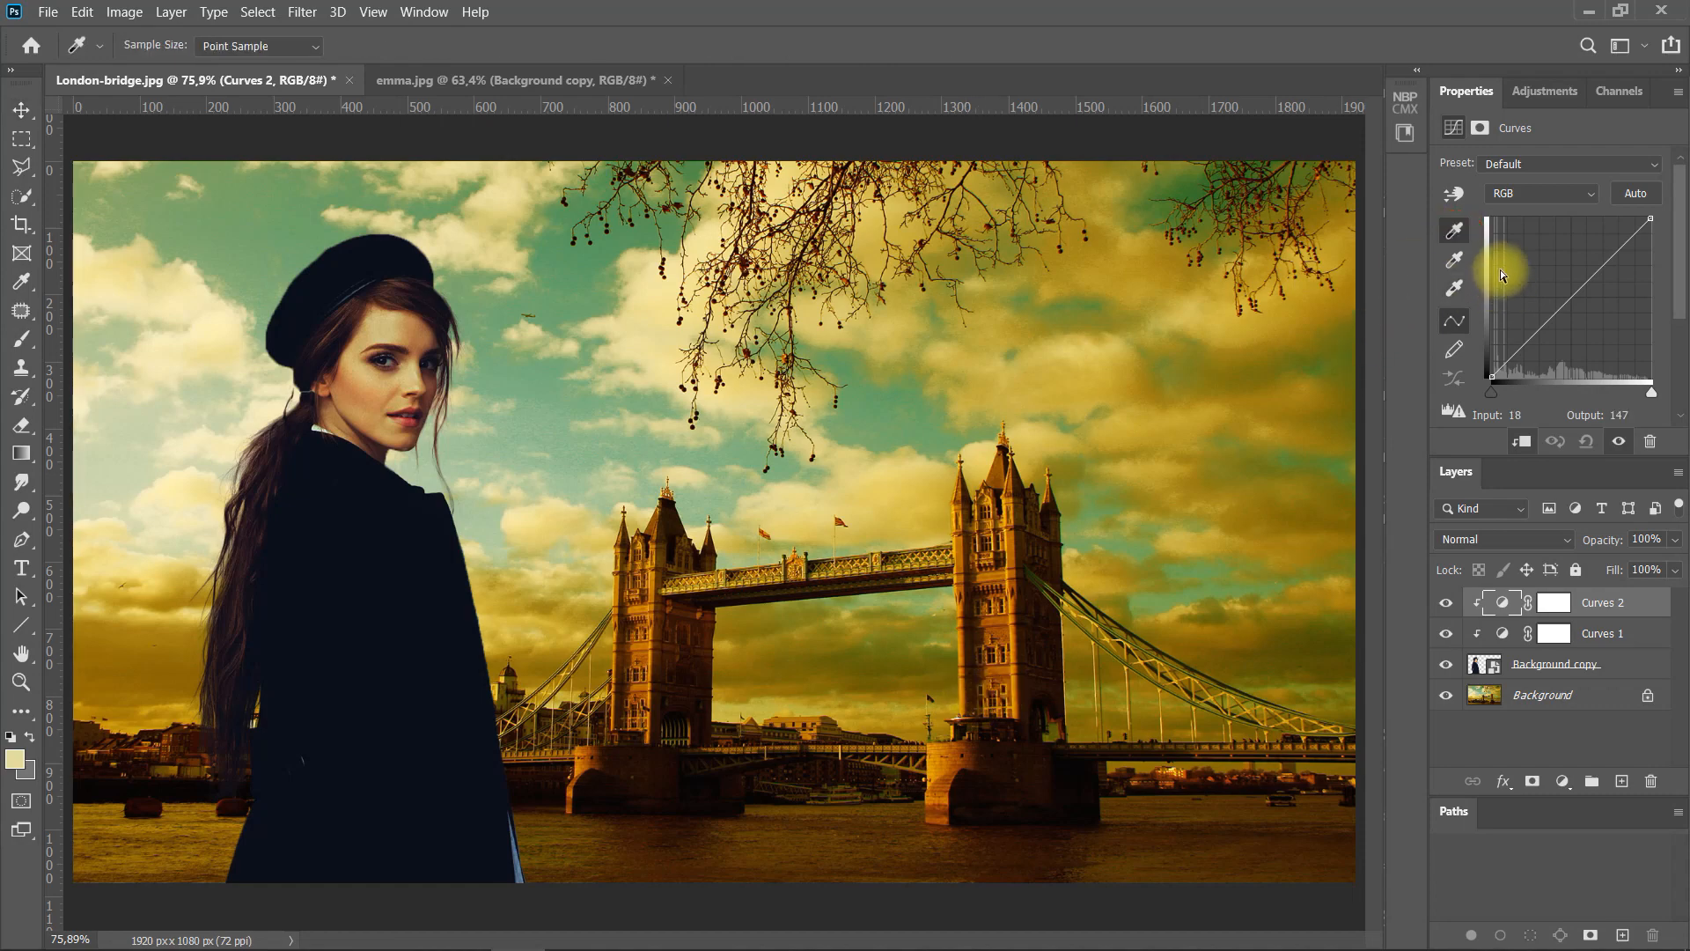
pyautogui.click(1455, 230)
# Raise the Red channel curve of Curves 2 to input 101, output 134
pyautogui.click(1533, 193)
pyautogui.click(1537, 210)
pyautogui.moveTo(1575, 304); pyautogui.dragTo(1557, 291)
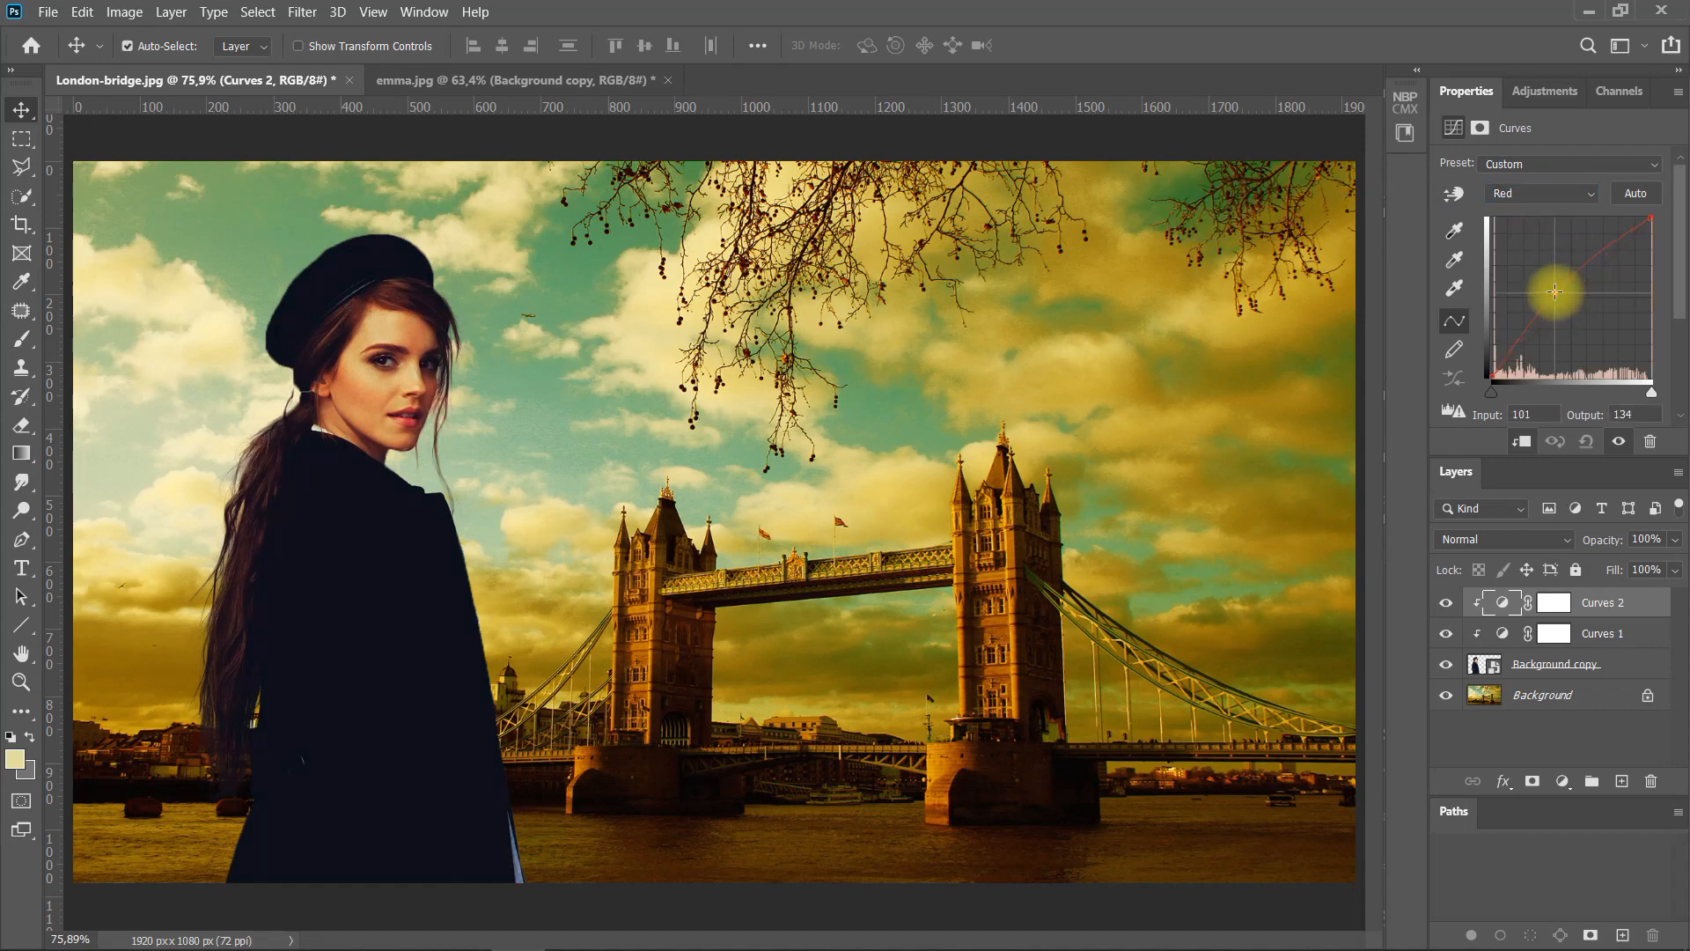
pyautogui.click(1564, 195)
pyautogui.click(1557, 231)
# Raise the Green channel curve of Curves 2 to input 96, output 127, and slightly lower the Blue channel's midtones
pyautogui.click(1541, 192)
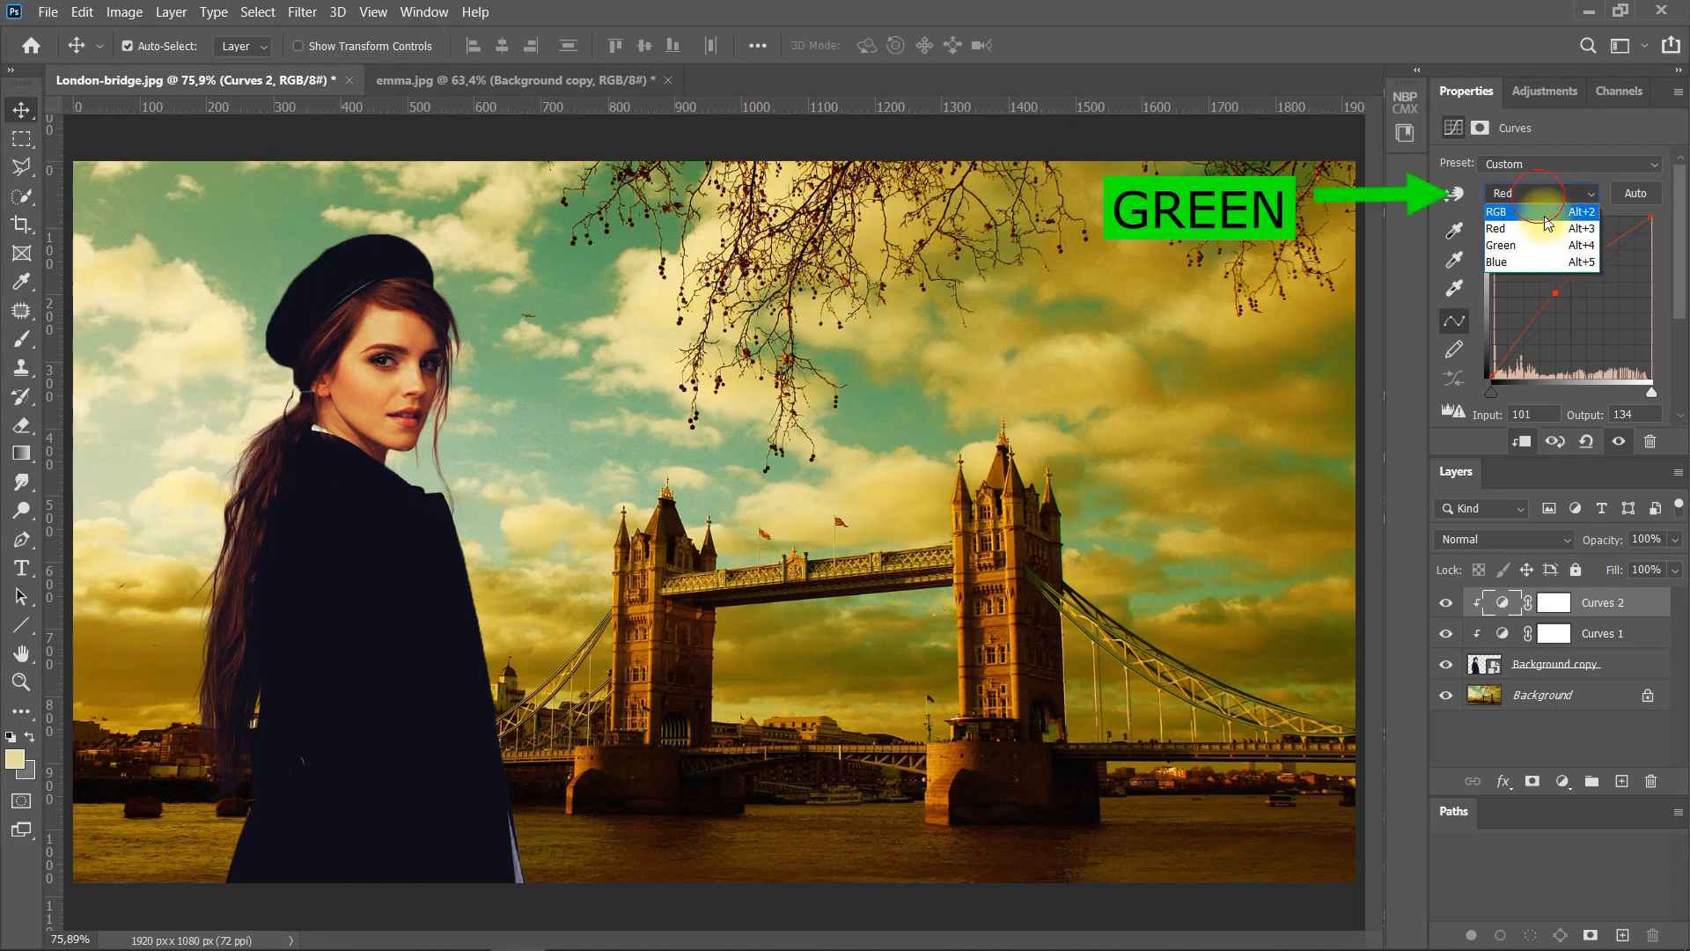
pyautogui.click(1540, 245)
pyautogui.moveTo(1557, 297); pyautogui.dragTo(1550, 296)
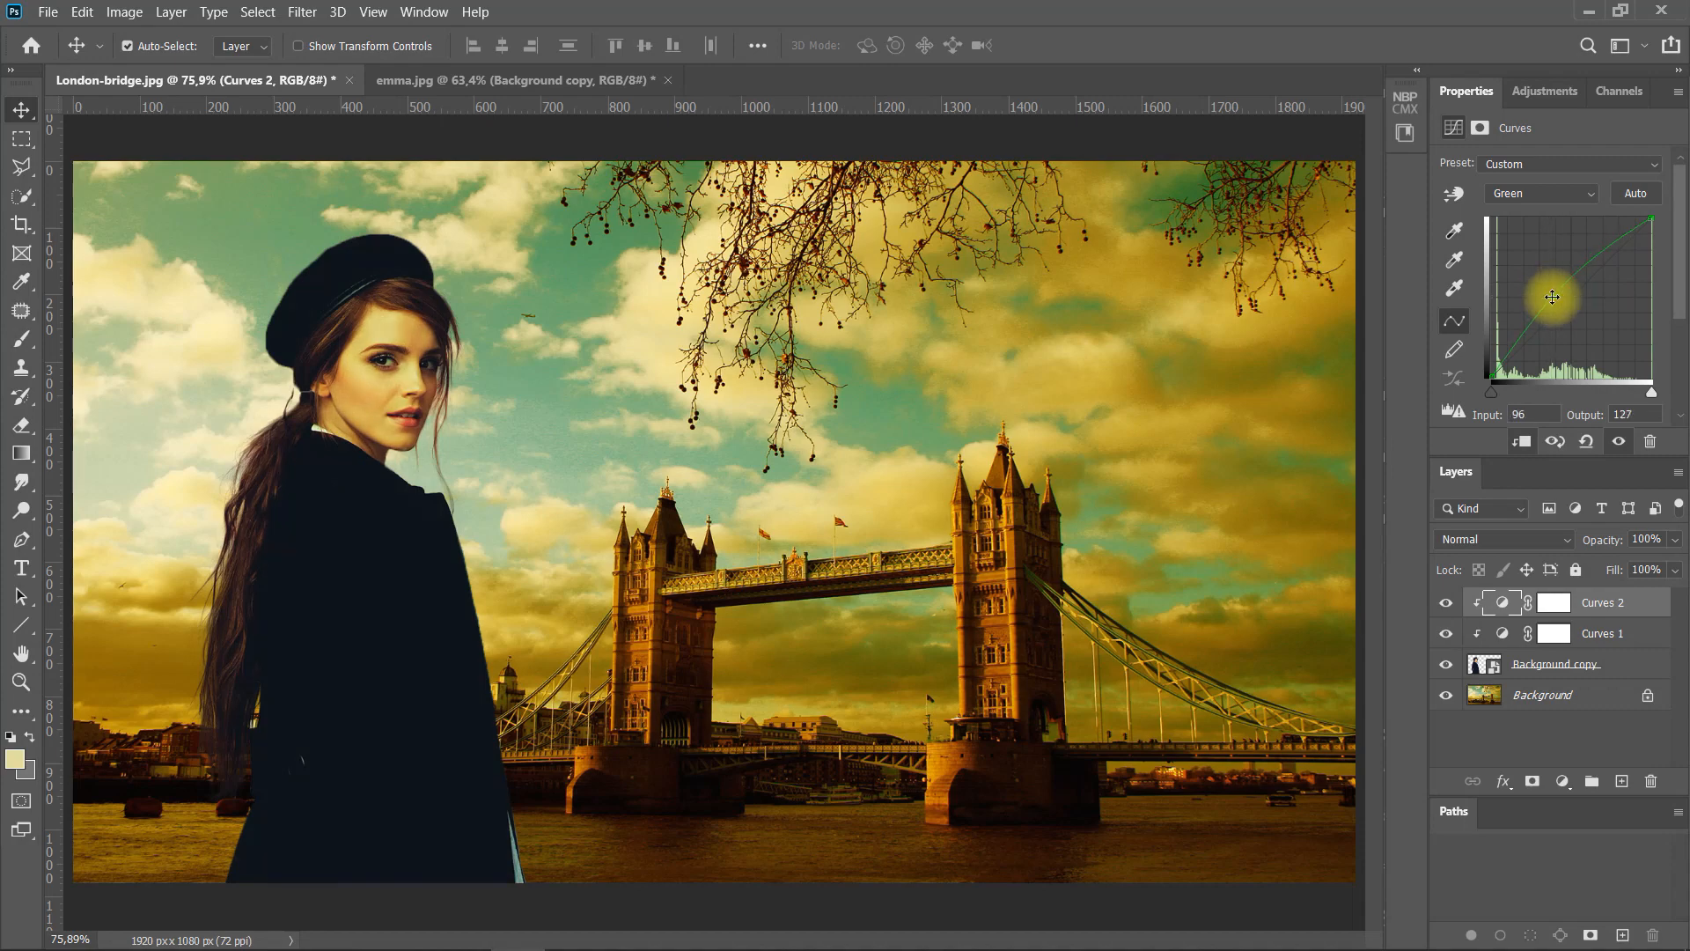
pyautogui.click(1541, 193)
pyautogui.click(1526, 258)
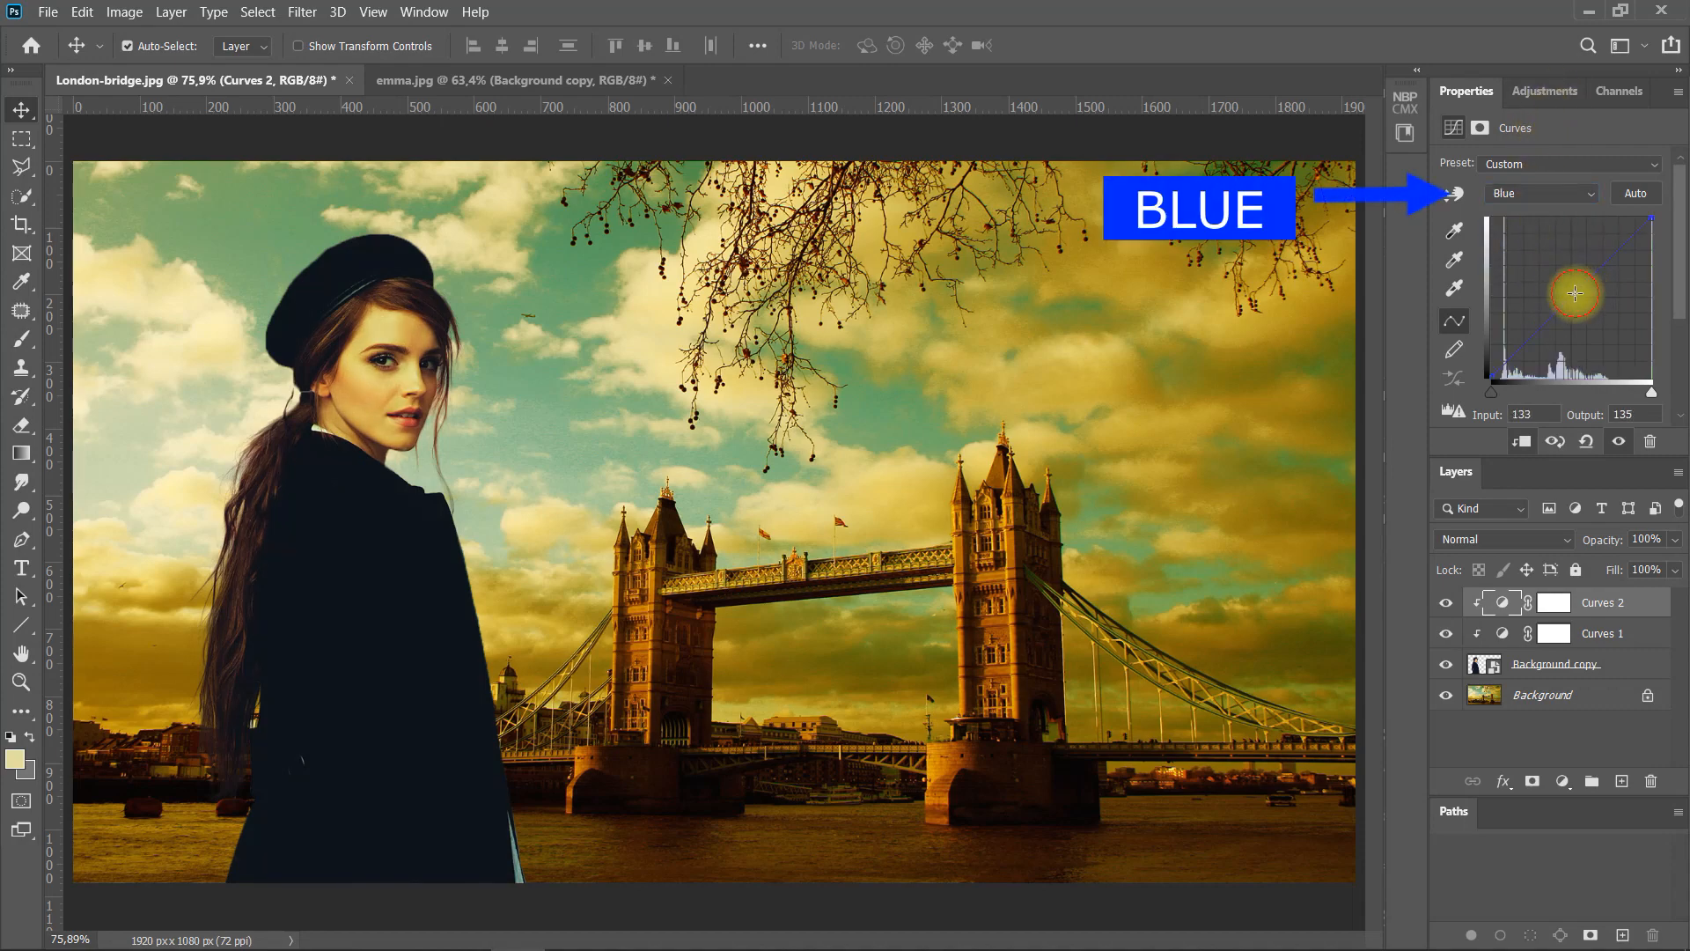
pyautogui.moveTo(1577, 297)
pyautogui.mouseDown()
pyautogui.moveTo(1611, 329)
pyautogui.moveTo(1540, 270)
pyautogui.moveTo(1584, 339)
pyautogui.moveTo(1598, 325)
pyautogui.moveTo(1559, 291)
pyautogui.moveTo(1583, 301)
pyautogui.mouseUp()
# Fine-tune the Red curve's midtone point and lower the Green curve's point to input 96, output 118
pyautogui.click(1558, 194)
pyautogui.click(1550, 230)
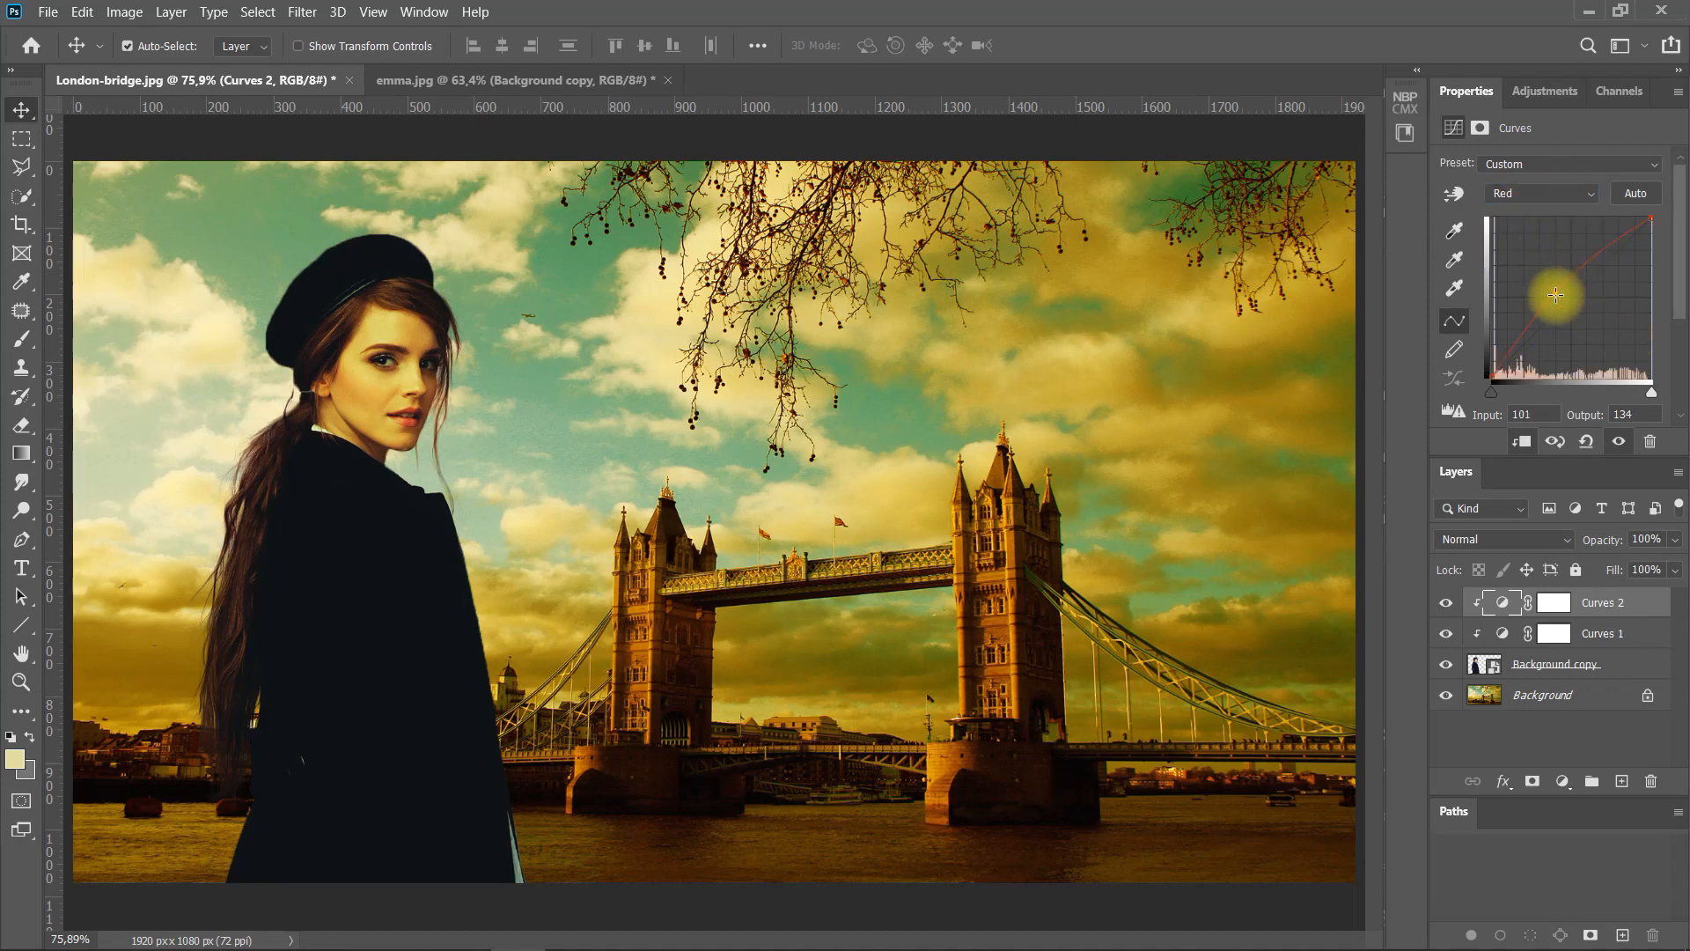
pyautogui.moveTo(1555, 295); pyautogui.dragTo(1551, 296)
pyautogui.click(1548, 229)
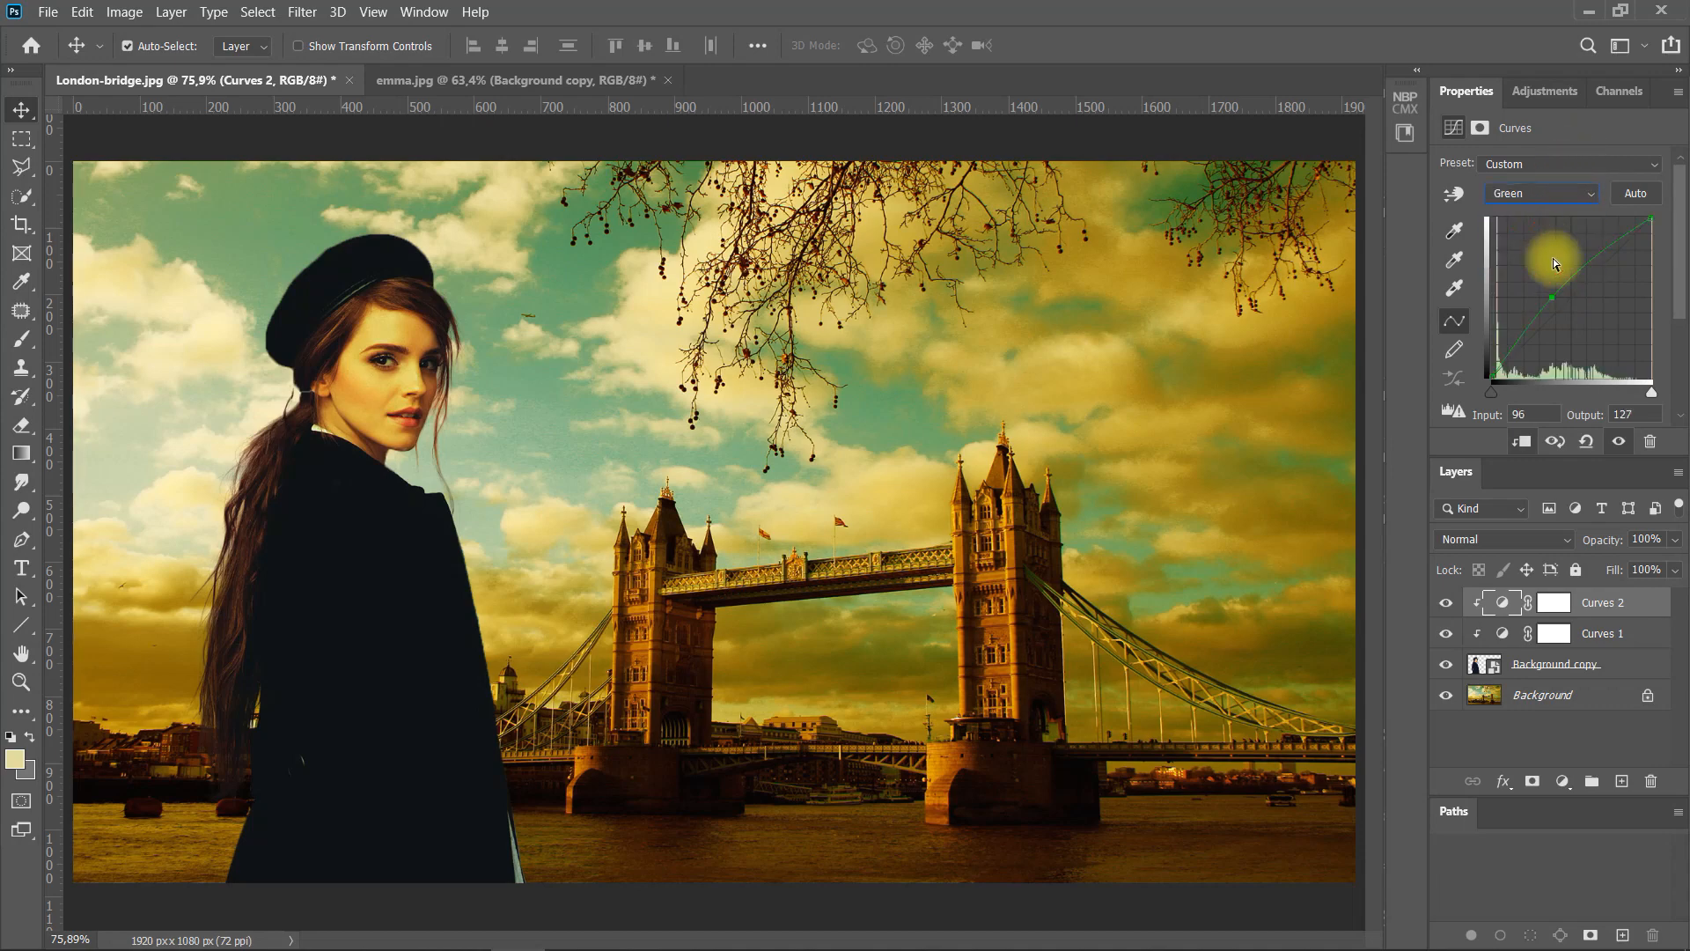
pyautogui.moveTo(1542, 295); pyautogui.dragTo(1546, 303)
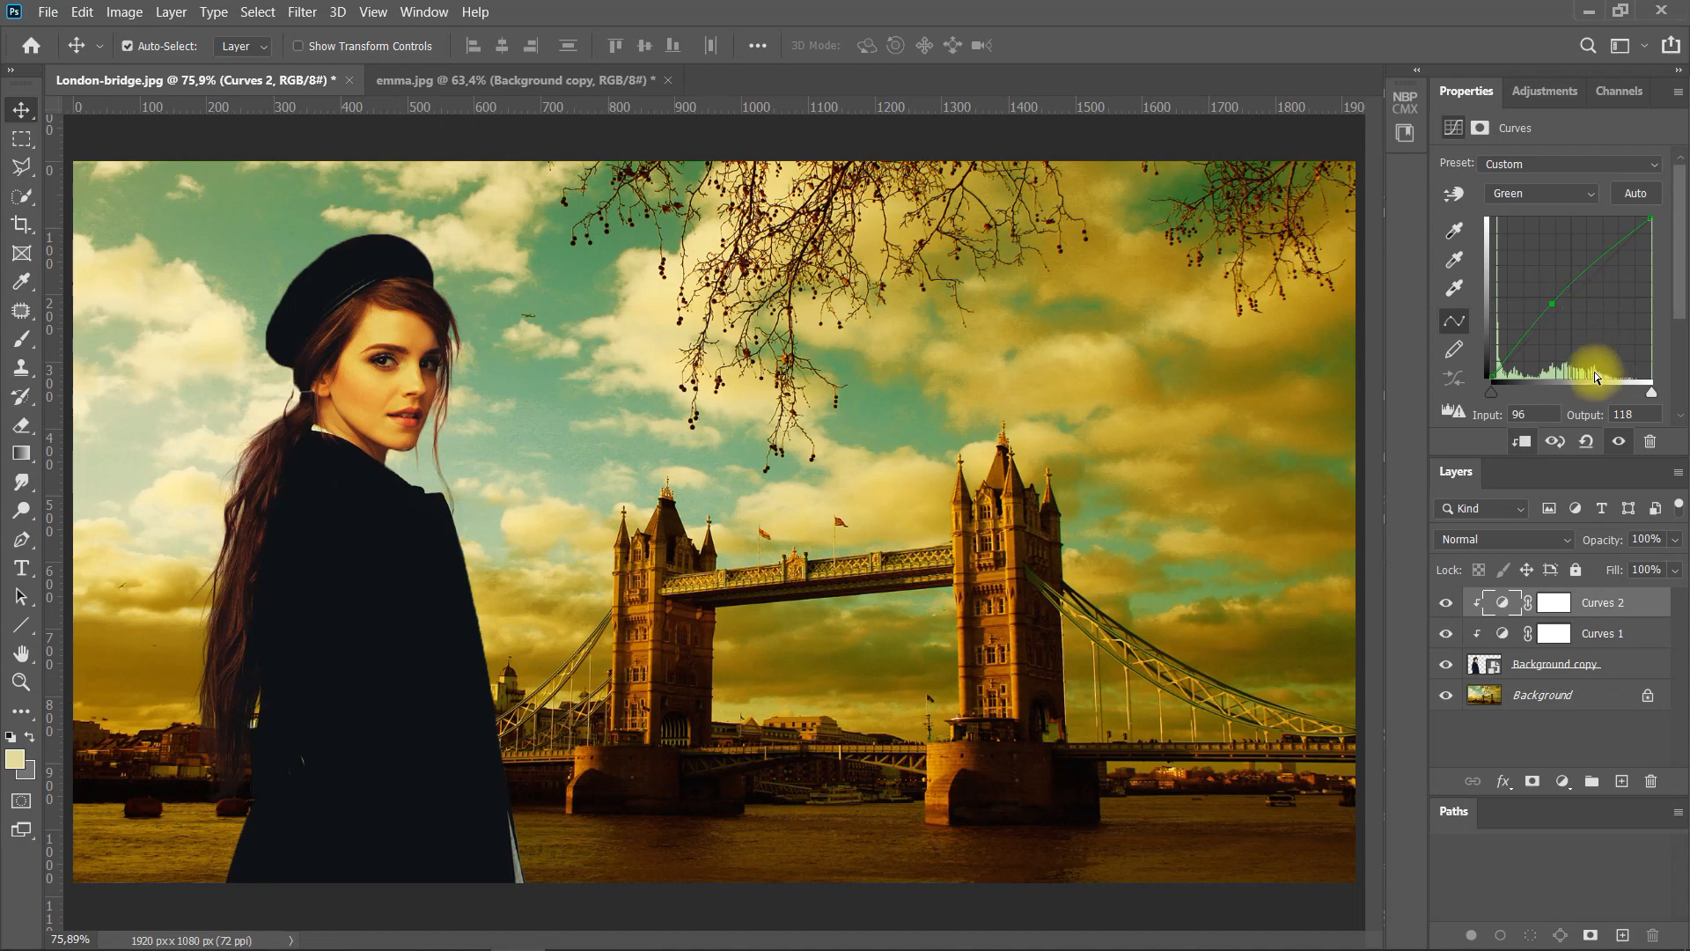
# Select the woman's Background copy layer and open the NBP ColourmapX extension
pyautogui.click(1621, 664)
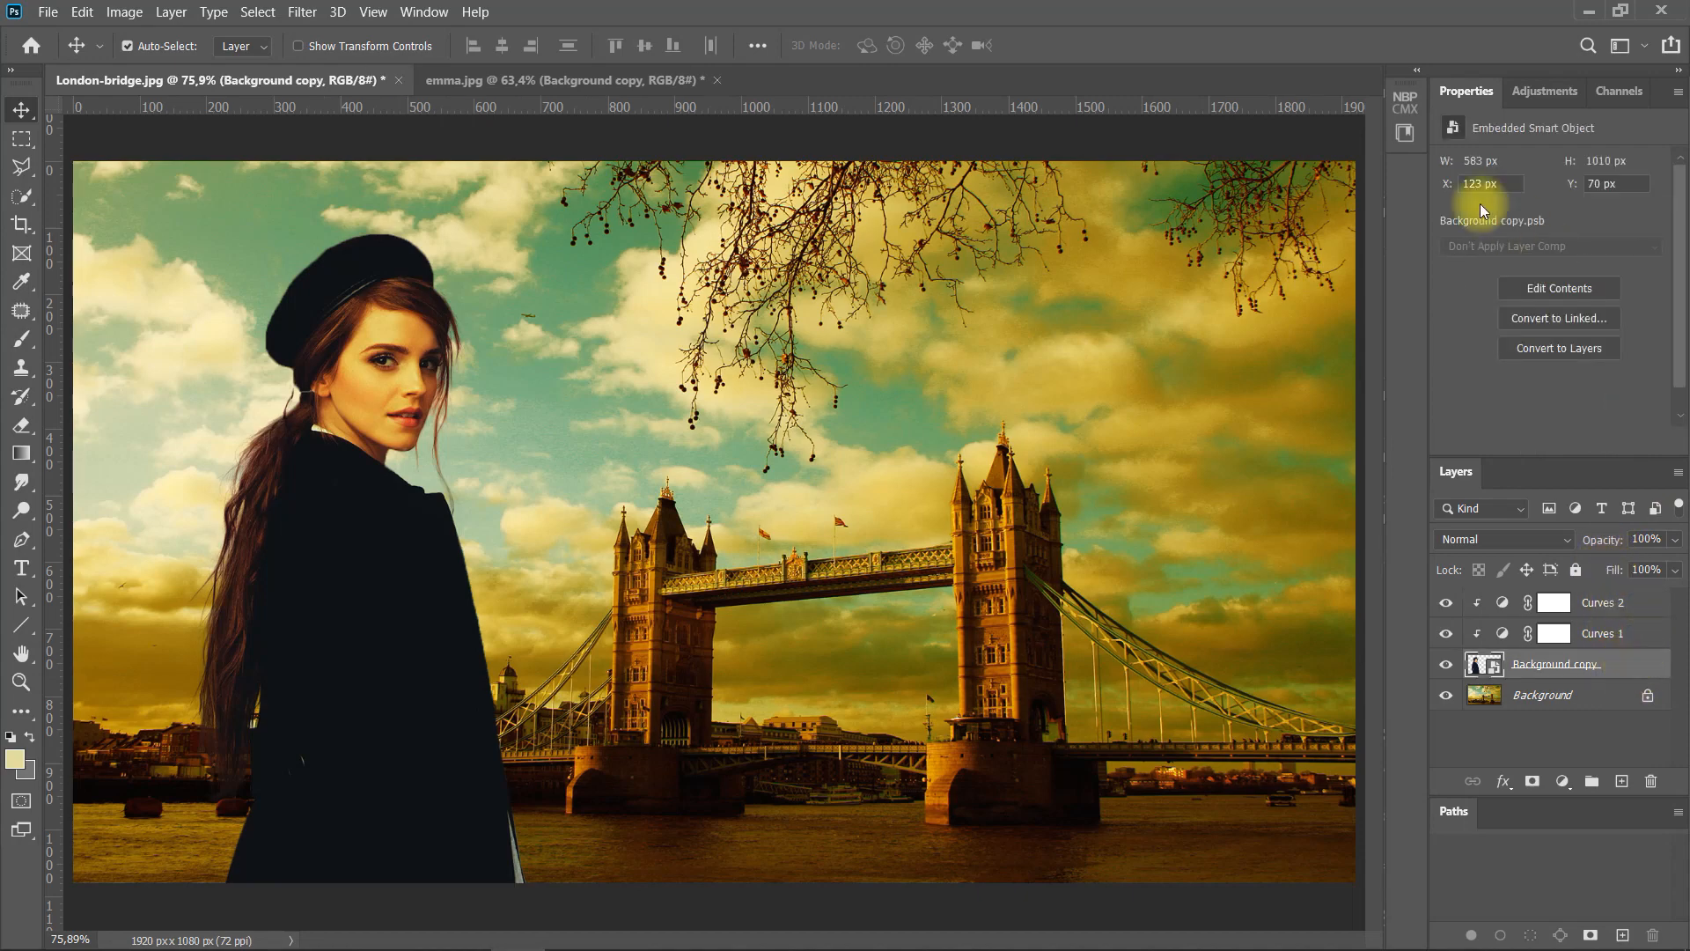
pyautogui.click(424, 12)
pyautogui.moveTo(475, 105)
pyautogui.click(687, 129)
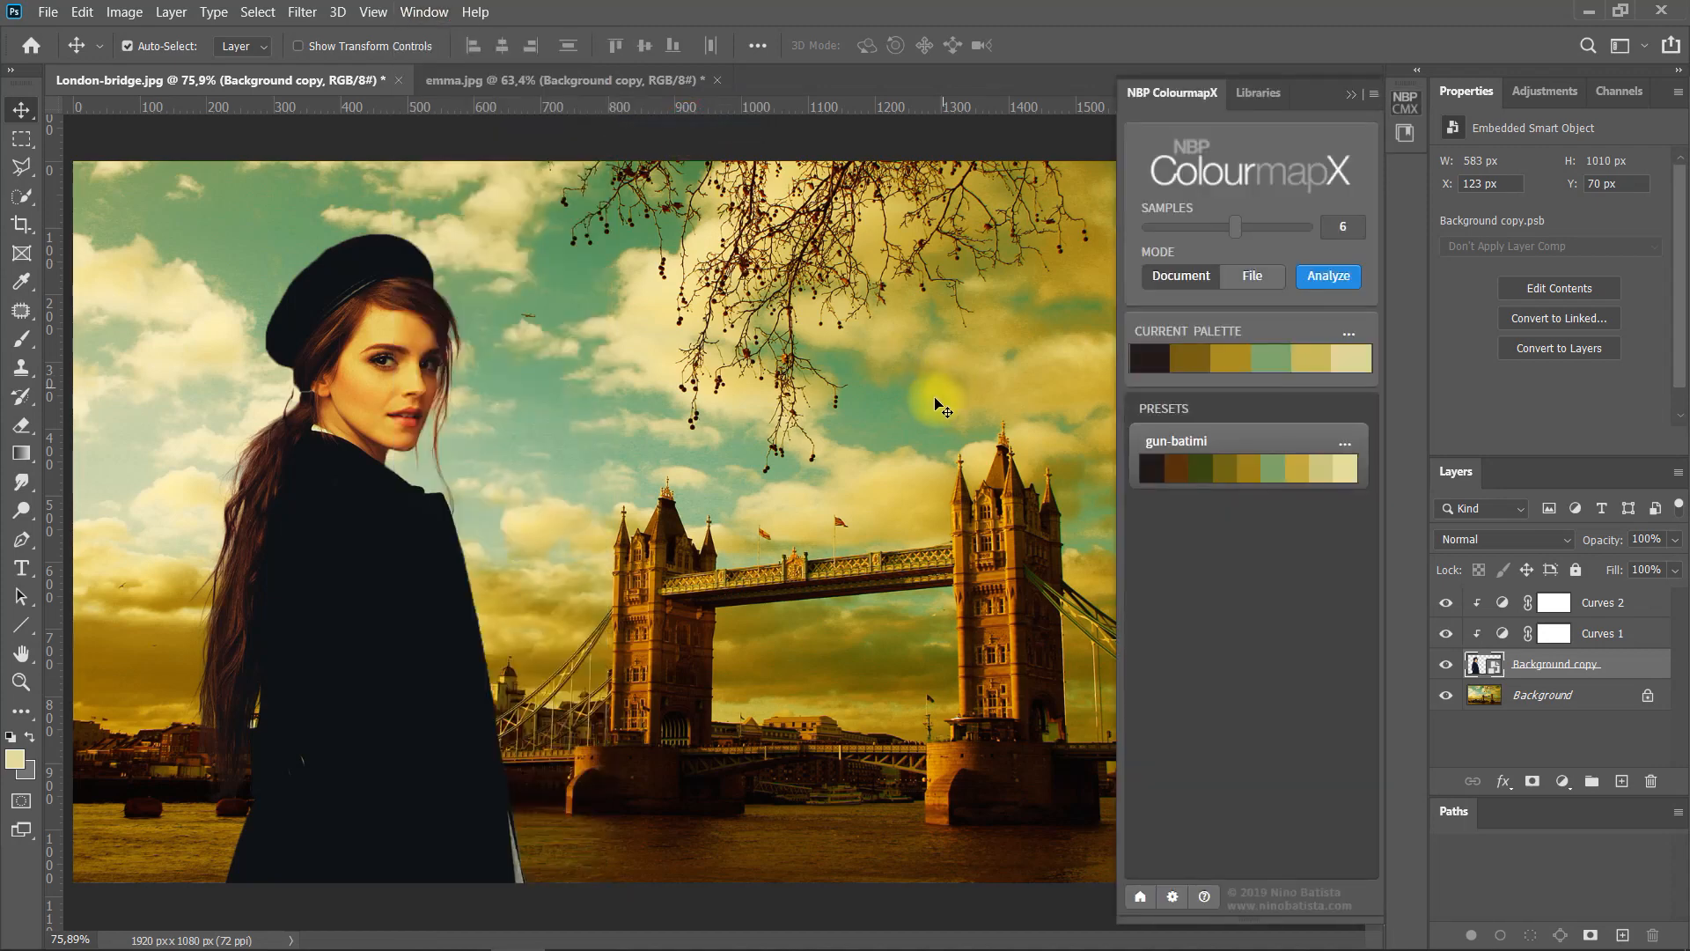
# Analyze only the bridge Background layer for a 6-sample ColourmapX palette by hiding the woman's layer, and show her again
pyautogui.click(1479, 695)
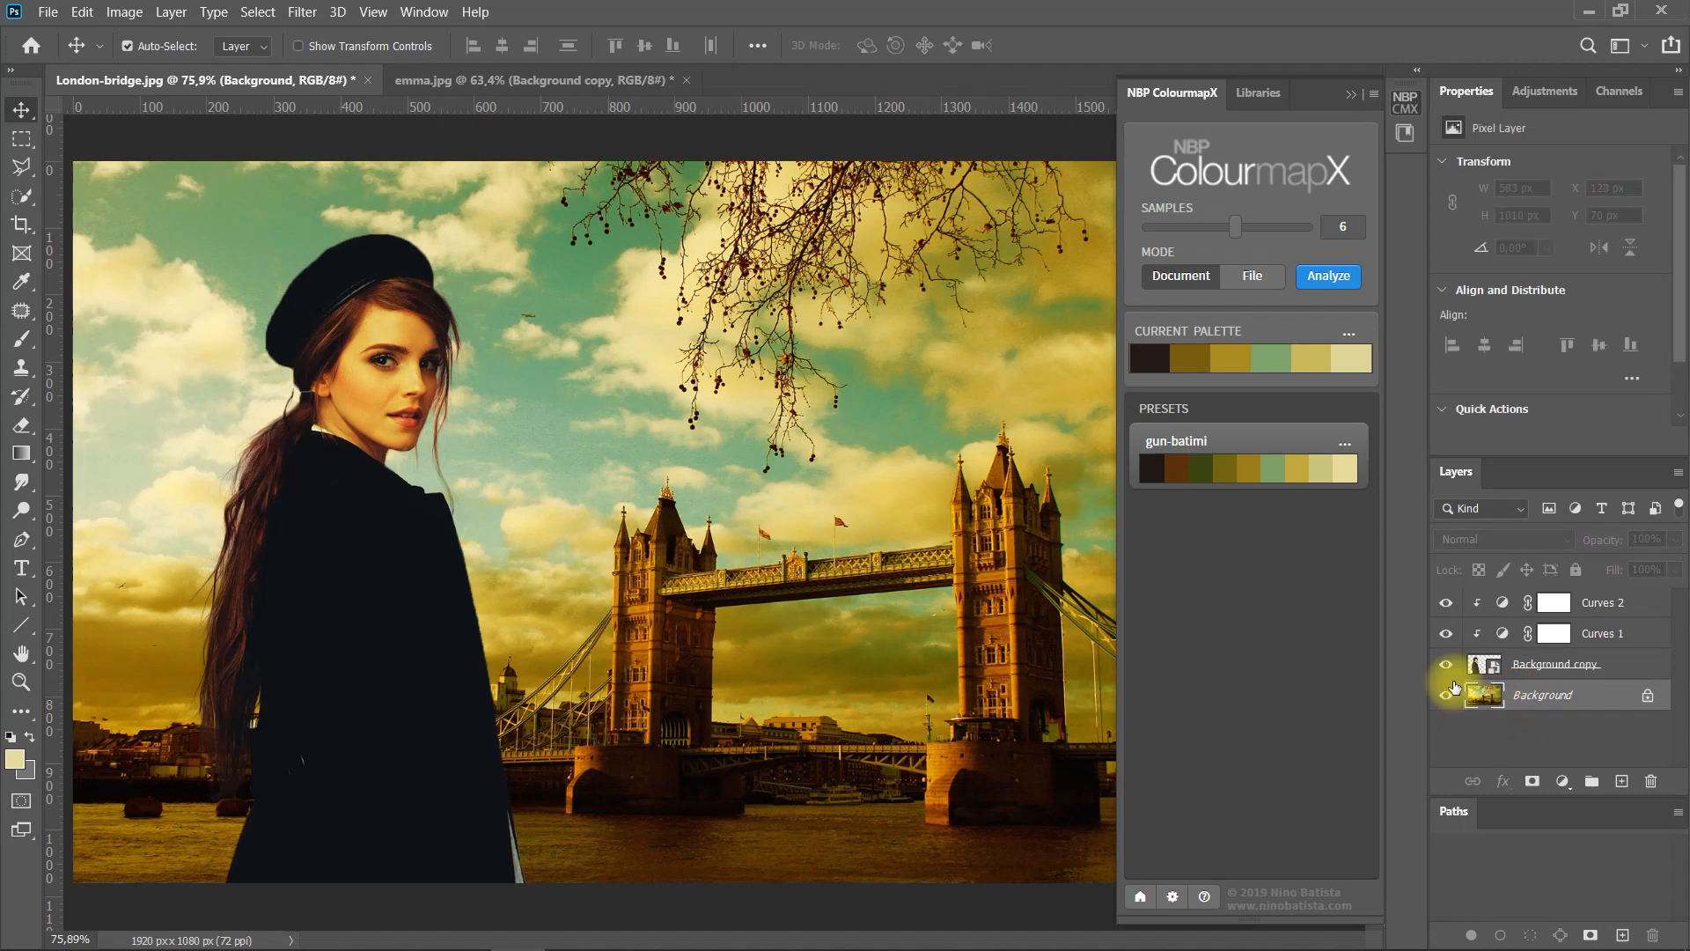
pyautogui.click(1445, 663)
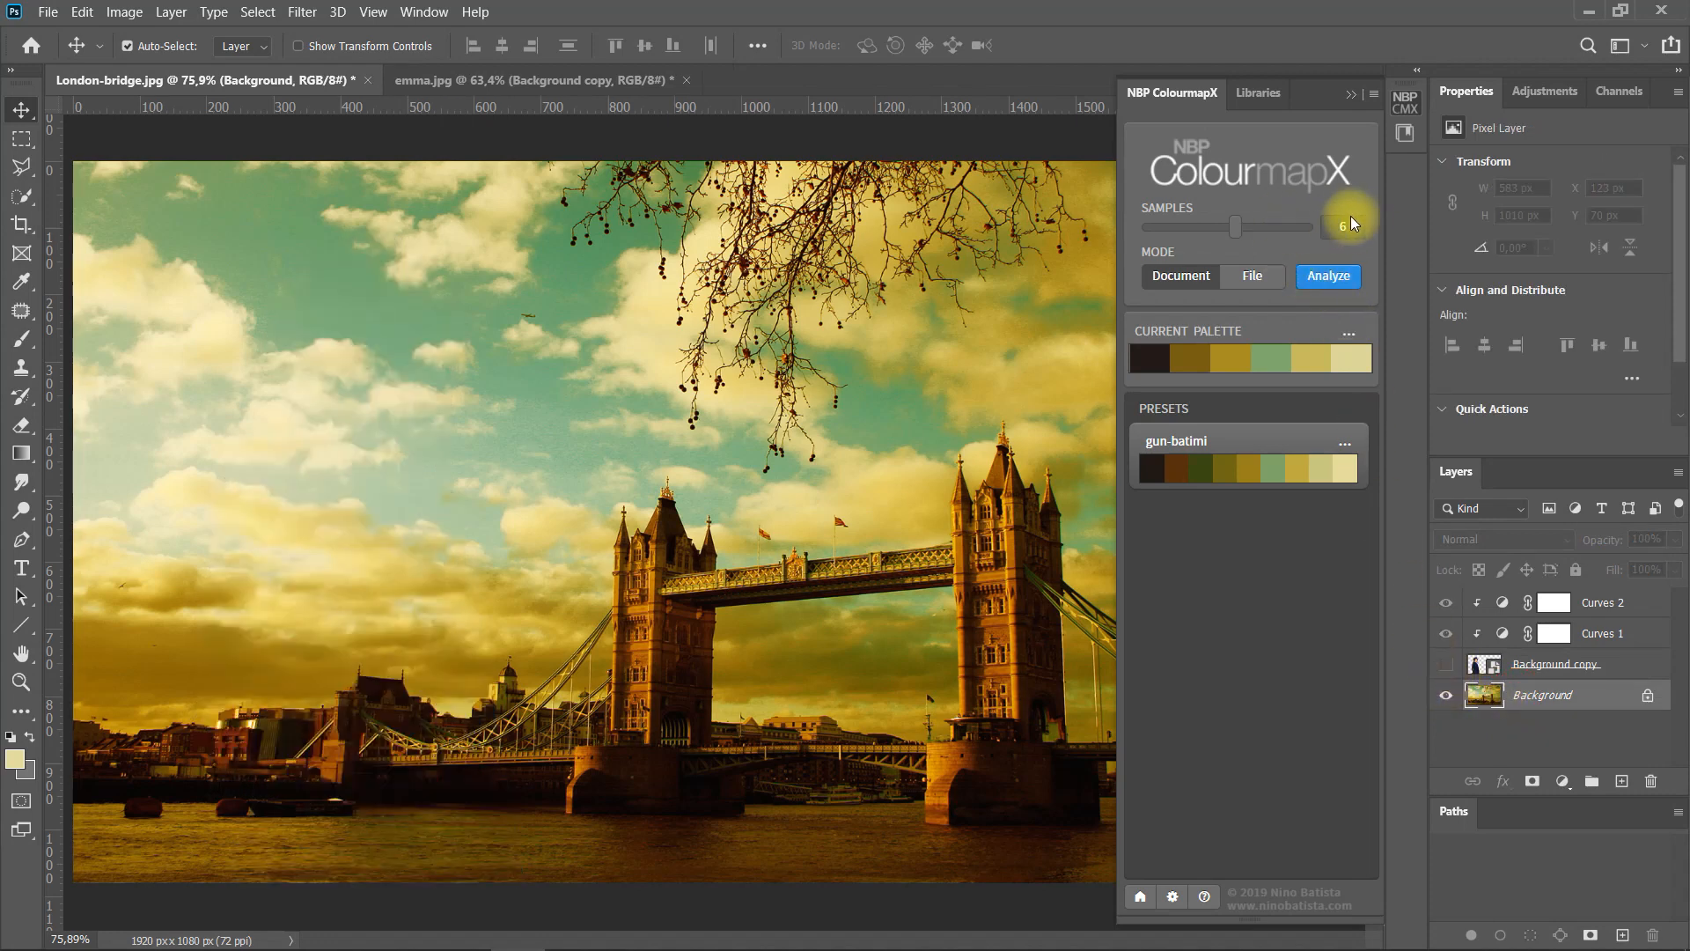
pyautogui.click(1335, 277)
pyautogui.click(1445, 664)
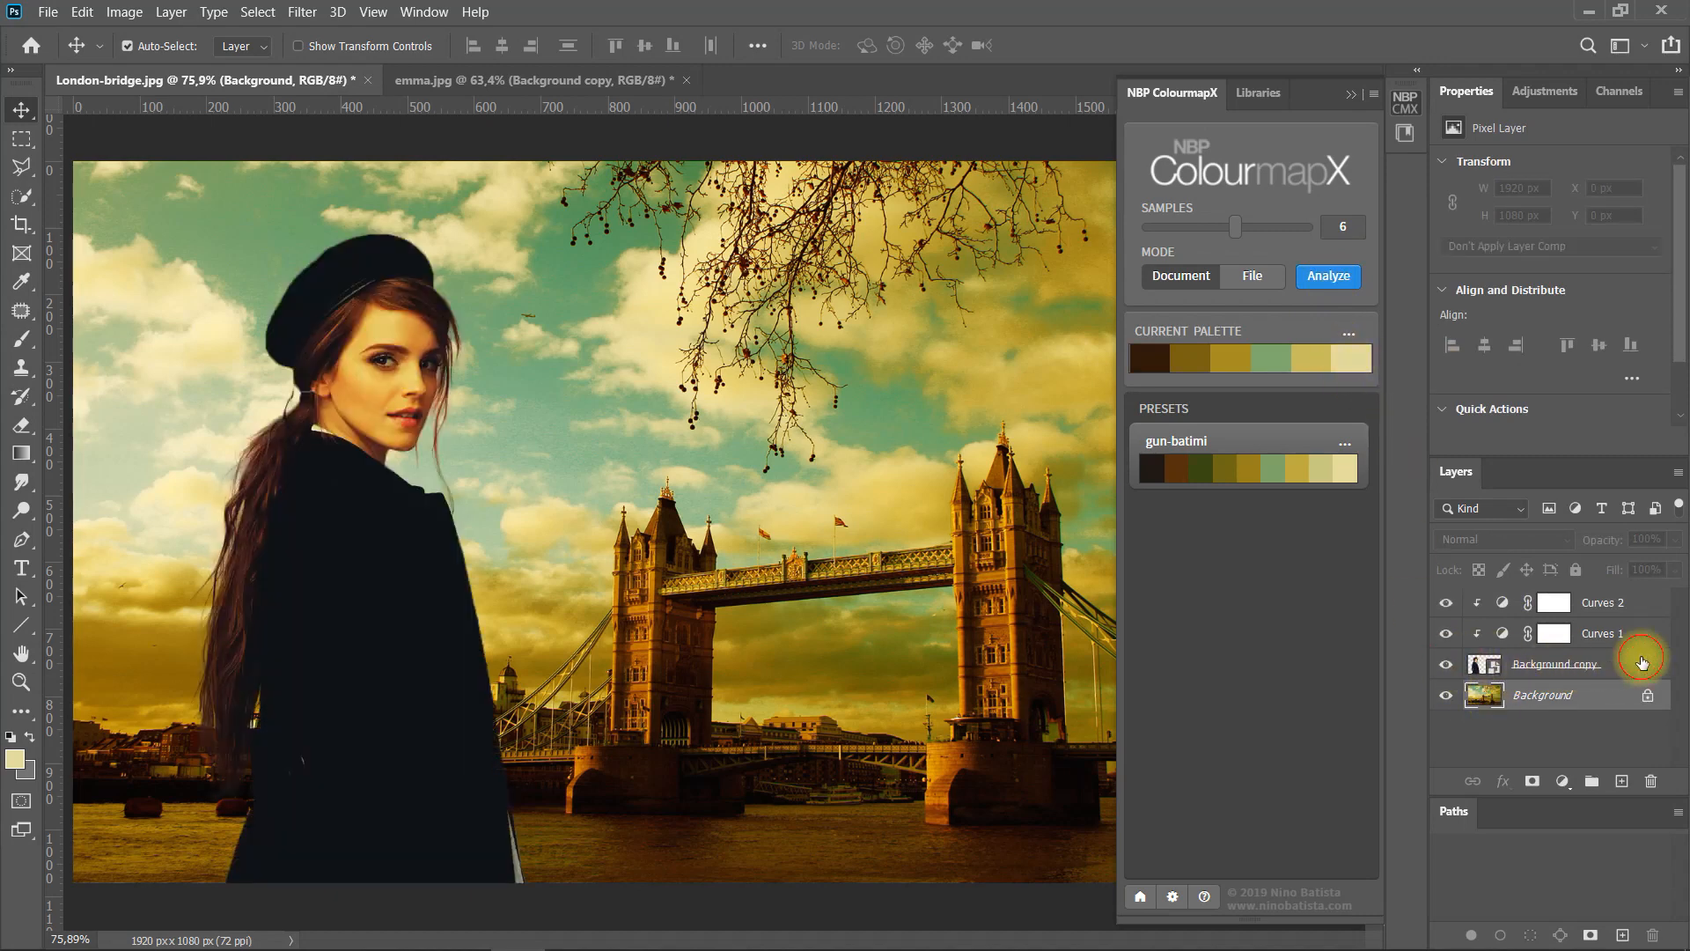
# Apply the current palette's color grading to the woman's Background copy layer
pyautogui.click(1484, 664)
pyautogui.click(1349, 334)
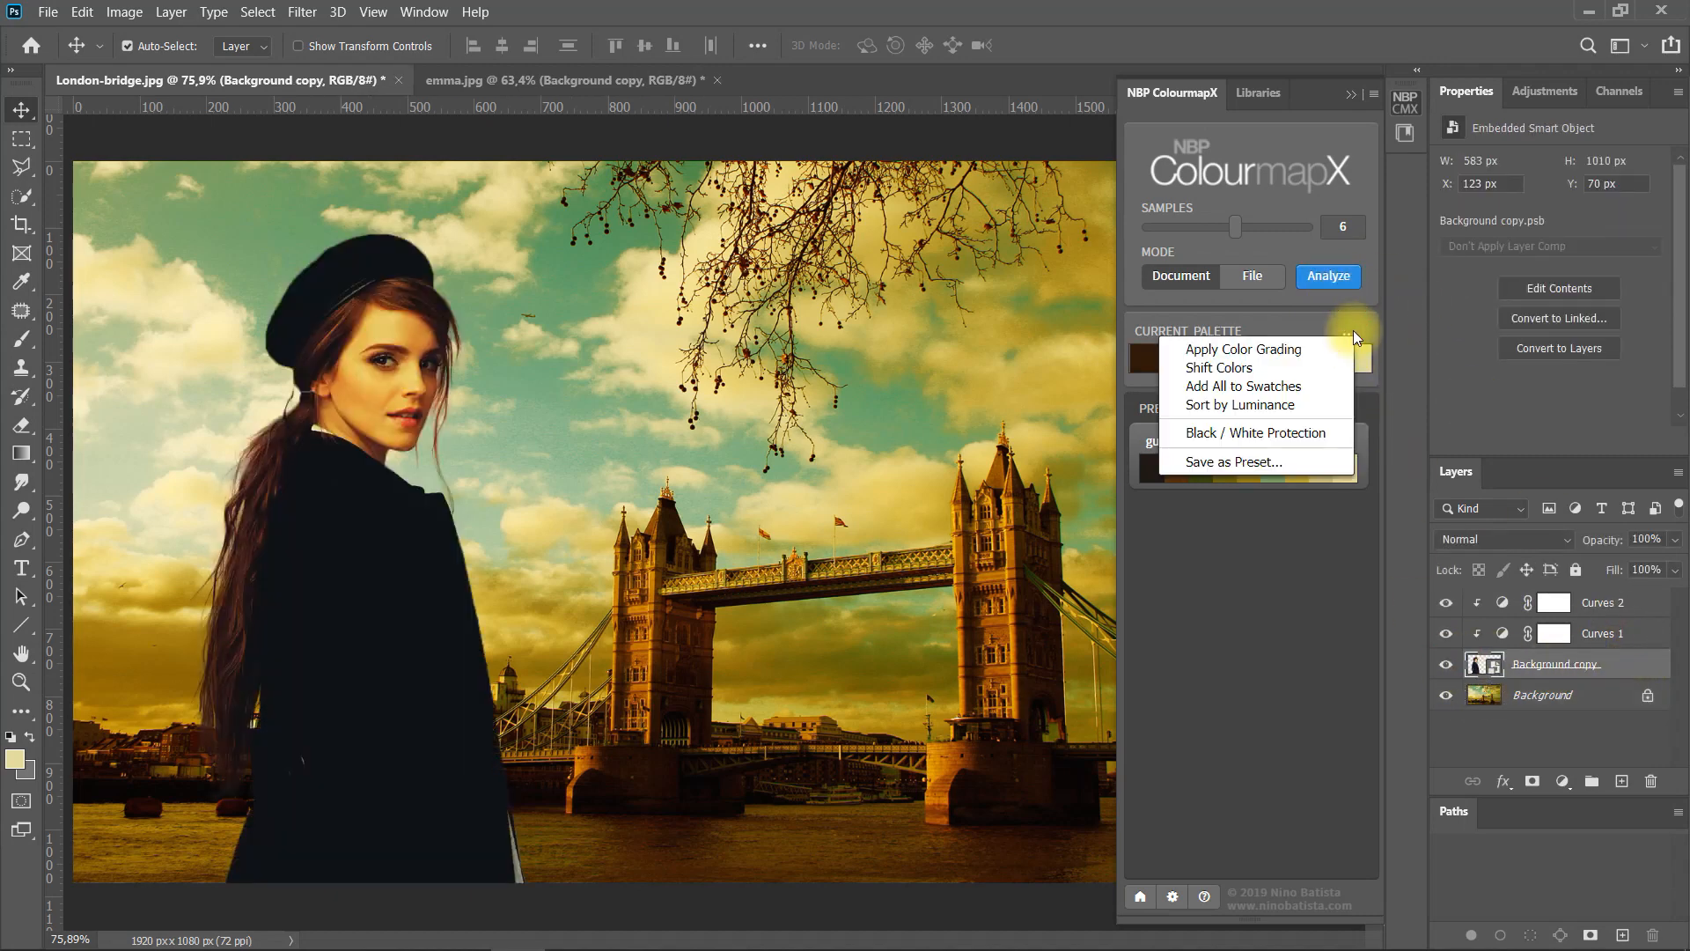
pyautogui.click(1311, 351)
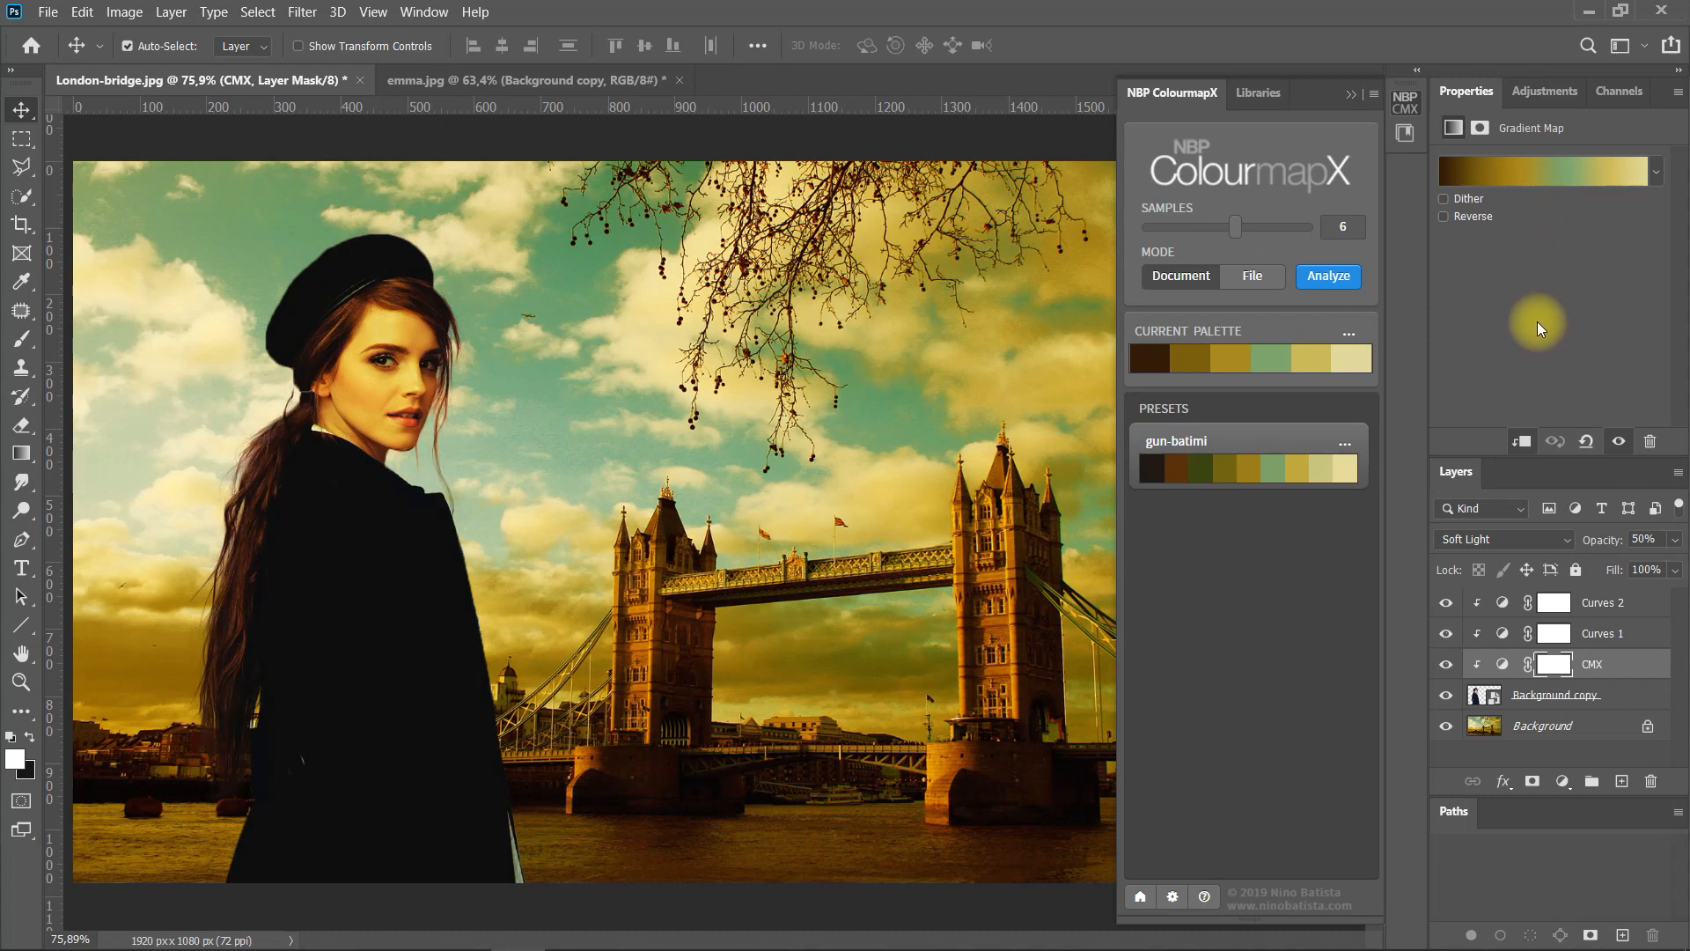
# Keep the CMX gradient map layer in Soft Light, set its opacity to 54%, and collapse ColourmapX
pyautogui.click(1509, 539)
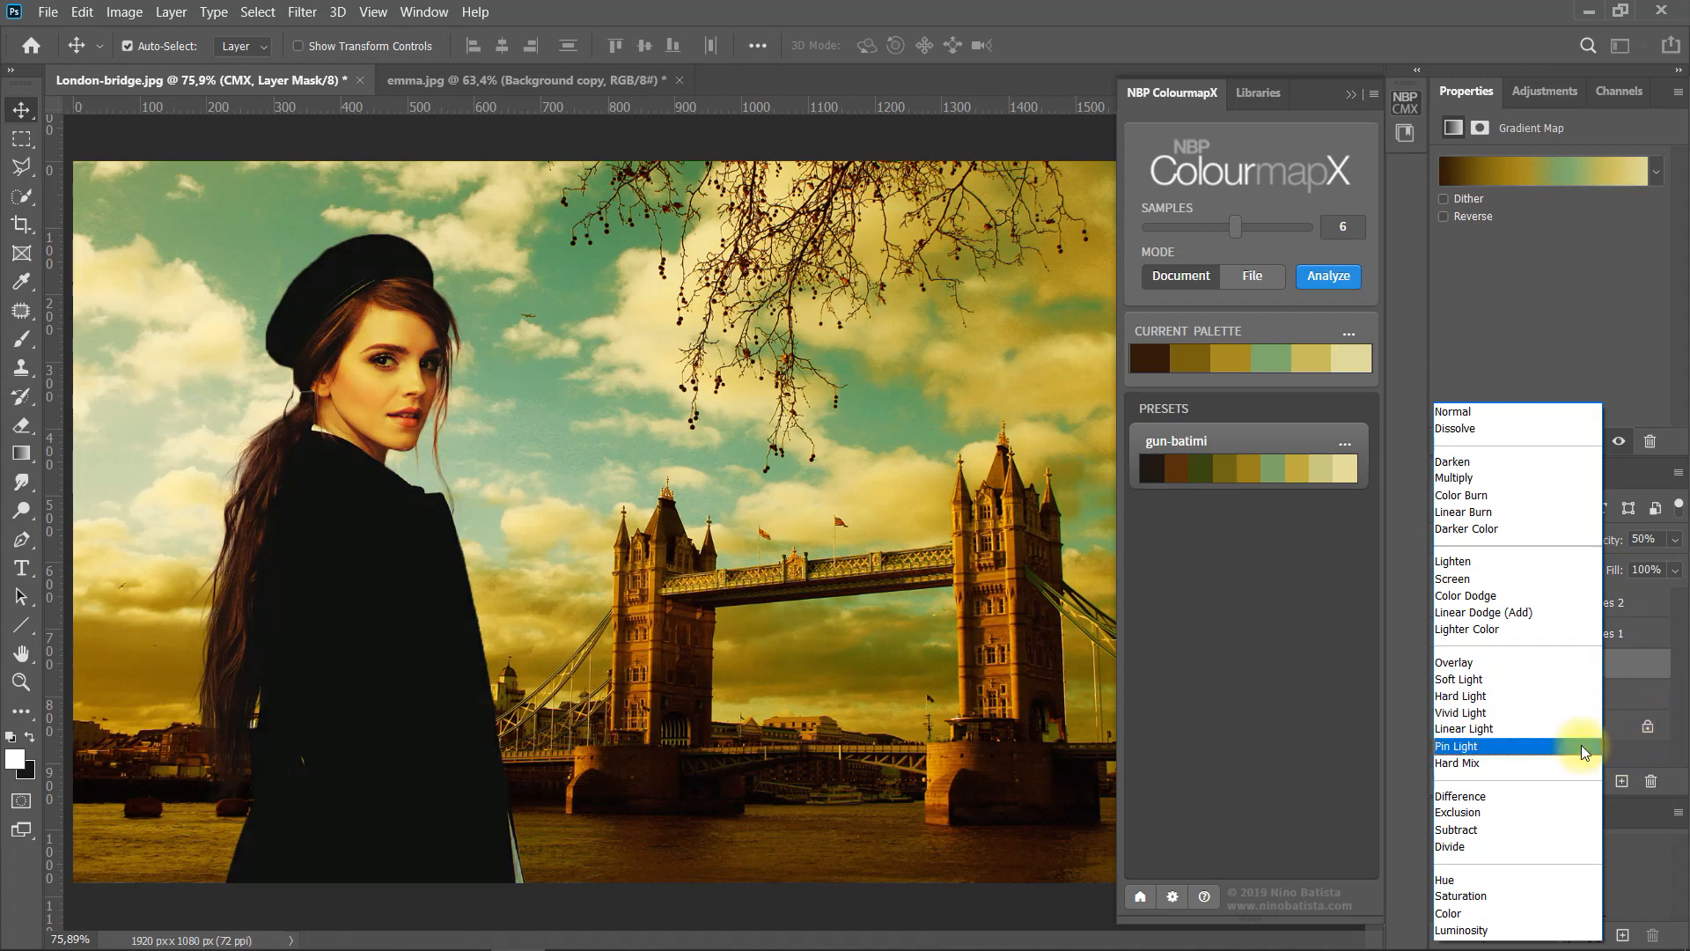
pyautogui.click(1538, 680)
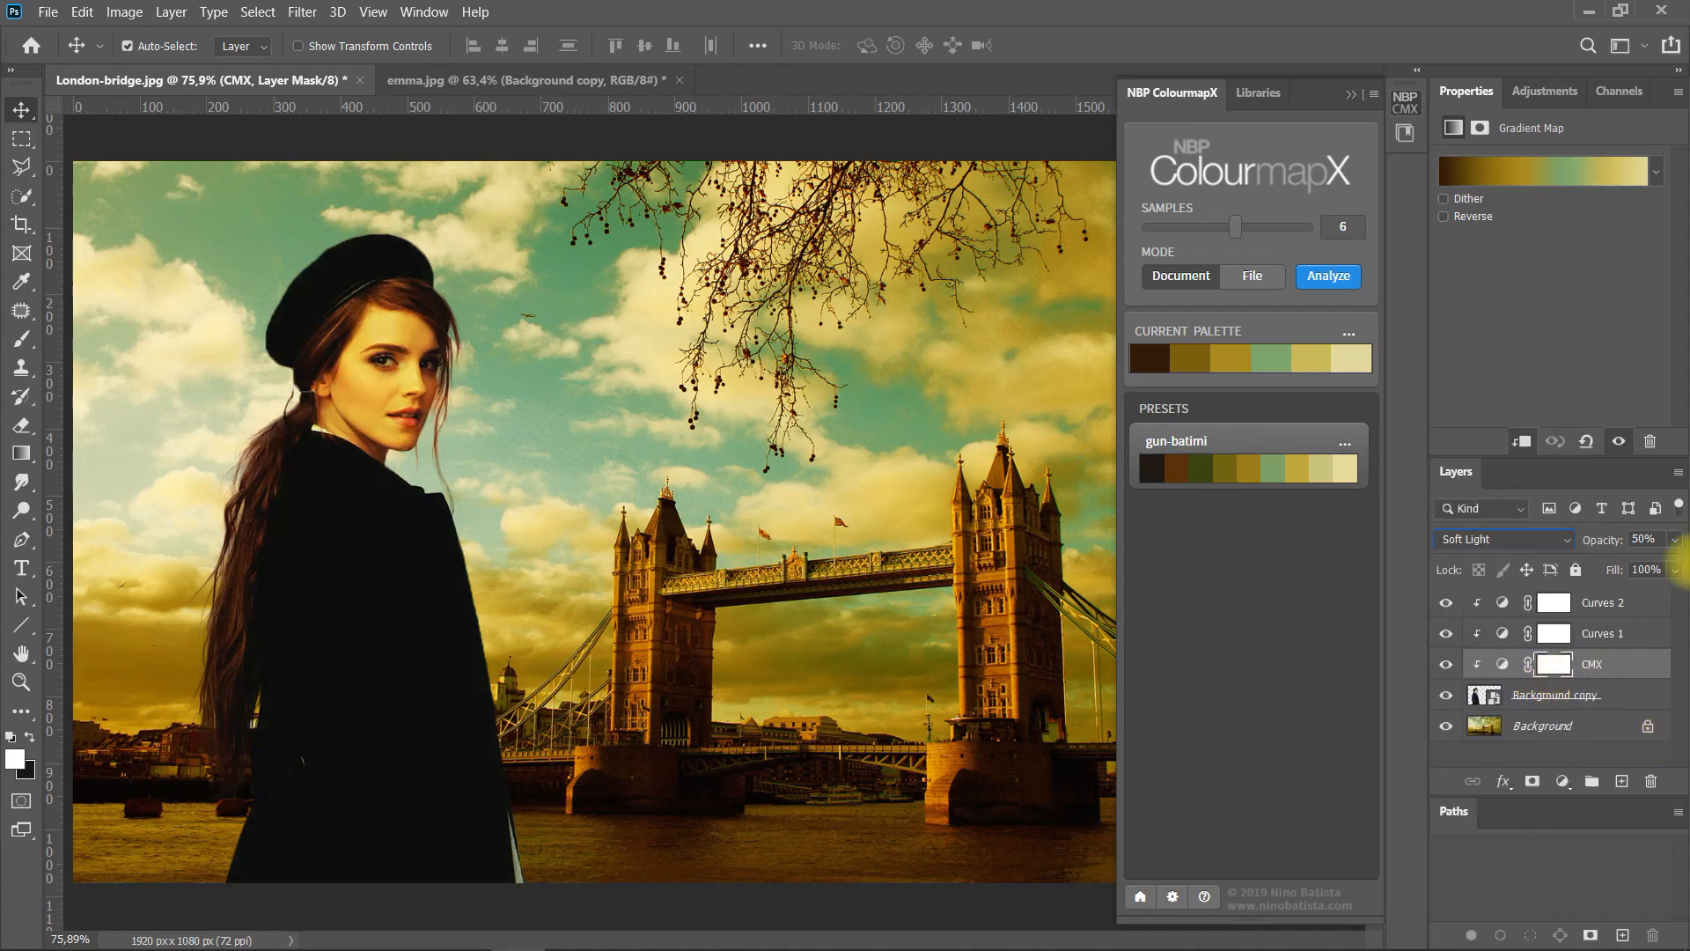
pyautogui.moveTo(1621, 542); pyautogui.dragTo(1624, 542)
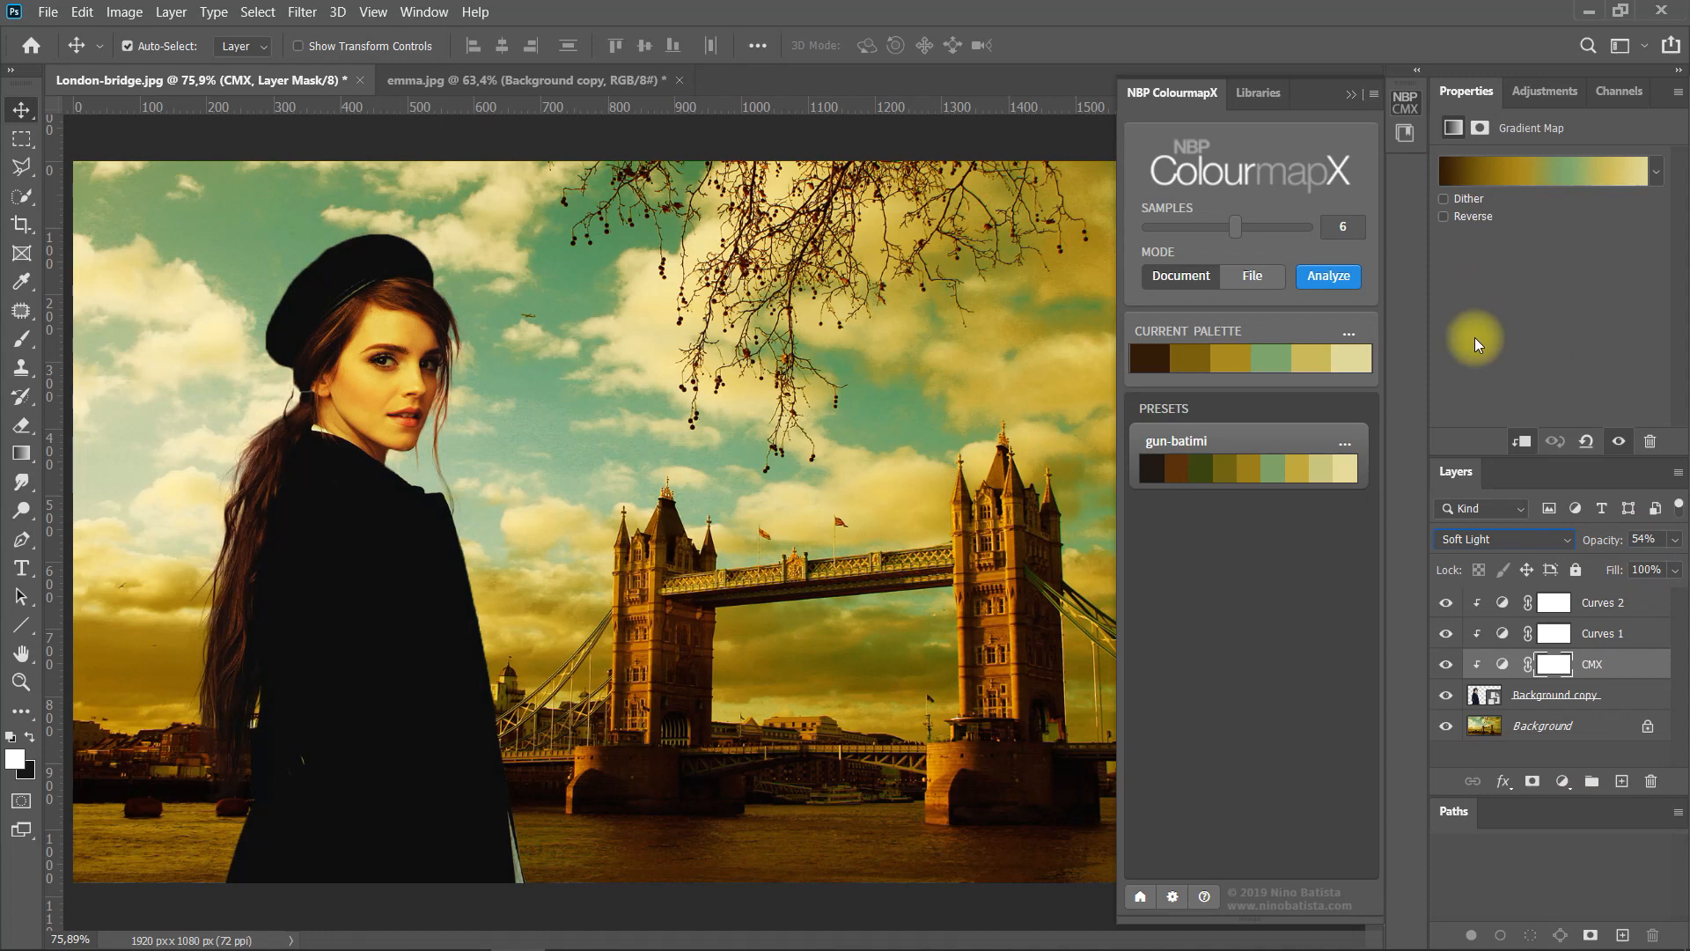
pyautogui.click(1404, 102)
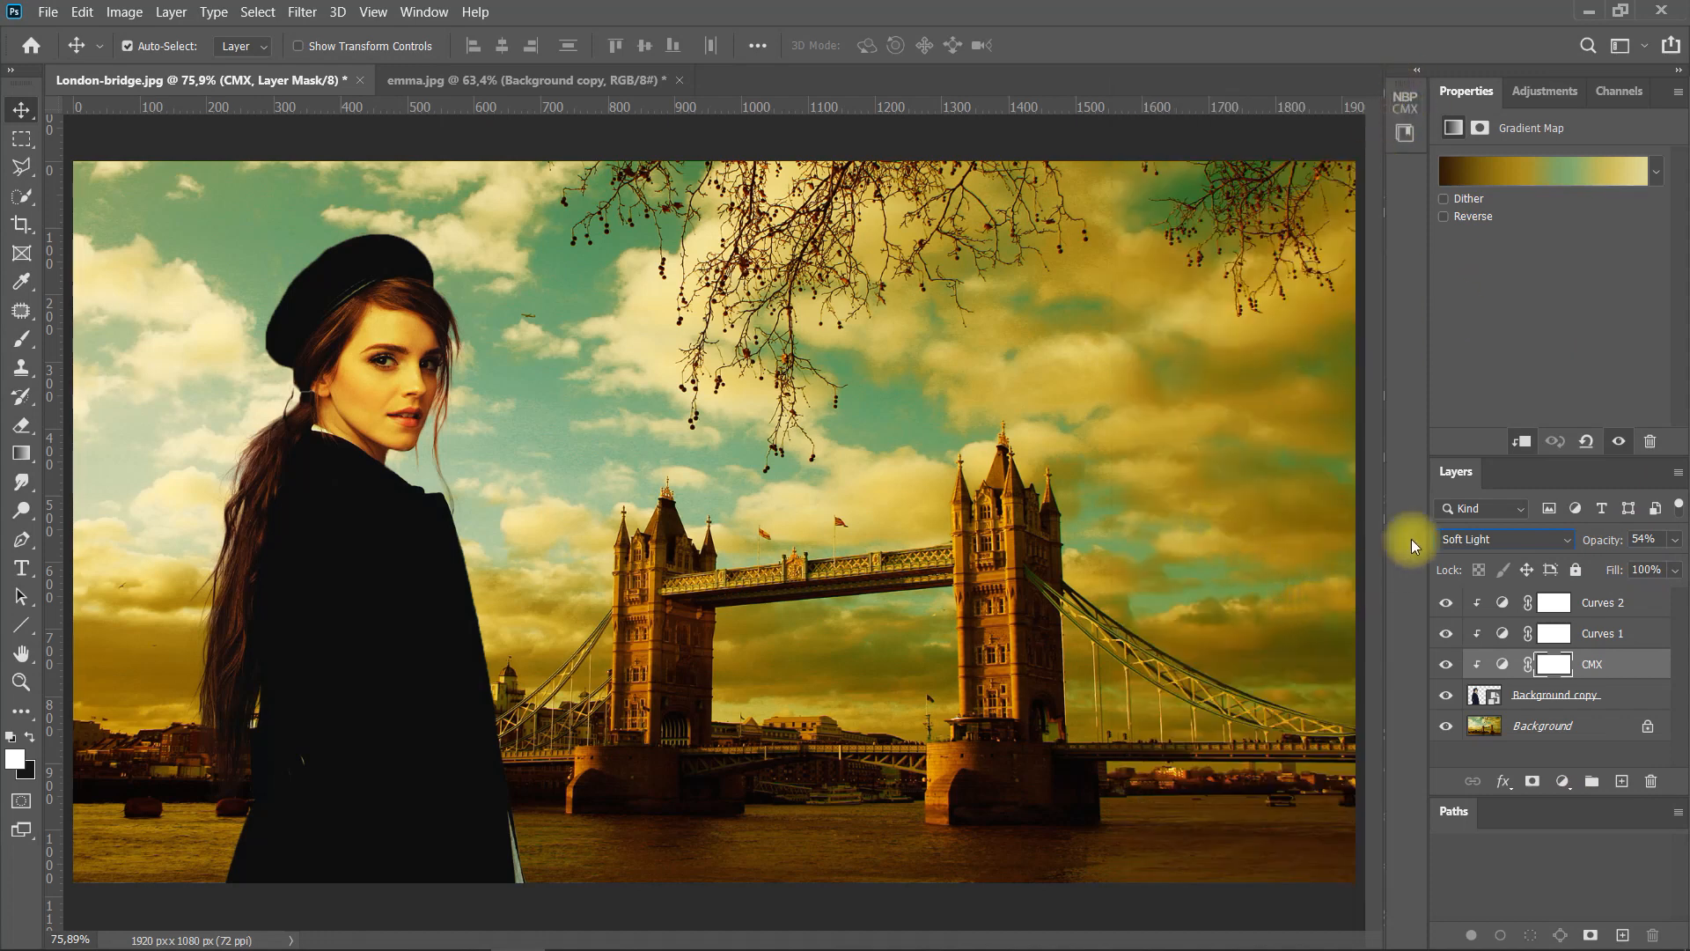
# Apply a Color Lookup smart filter with the Kodak 5205 Fuji 3510 (by Adobe).cube 3D LUT to the woman's Background copy layer
pyautogui.click(1492, 698)
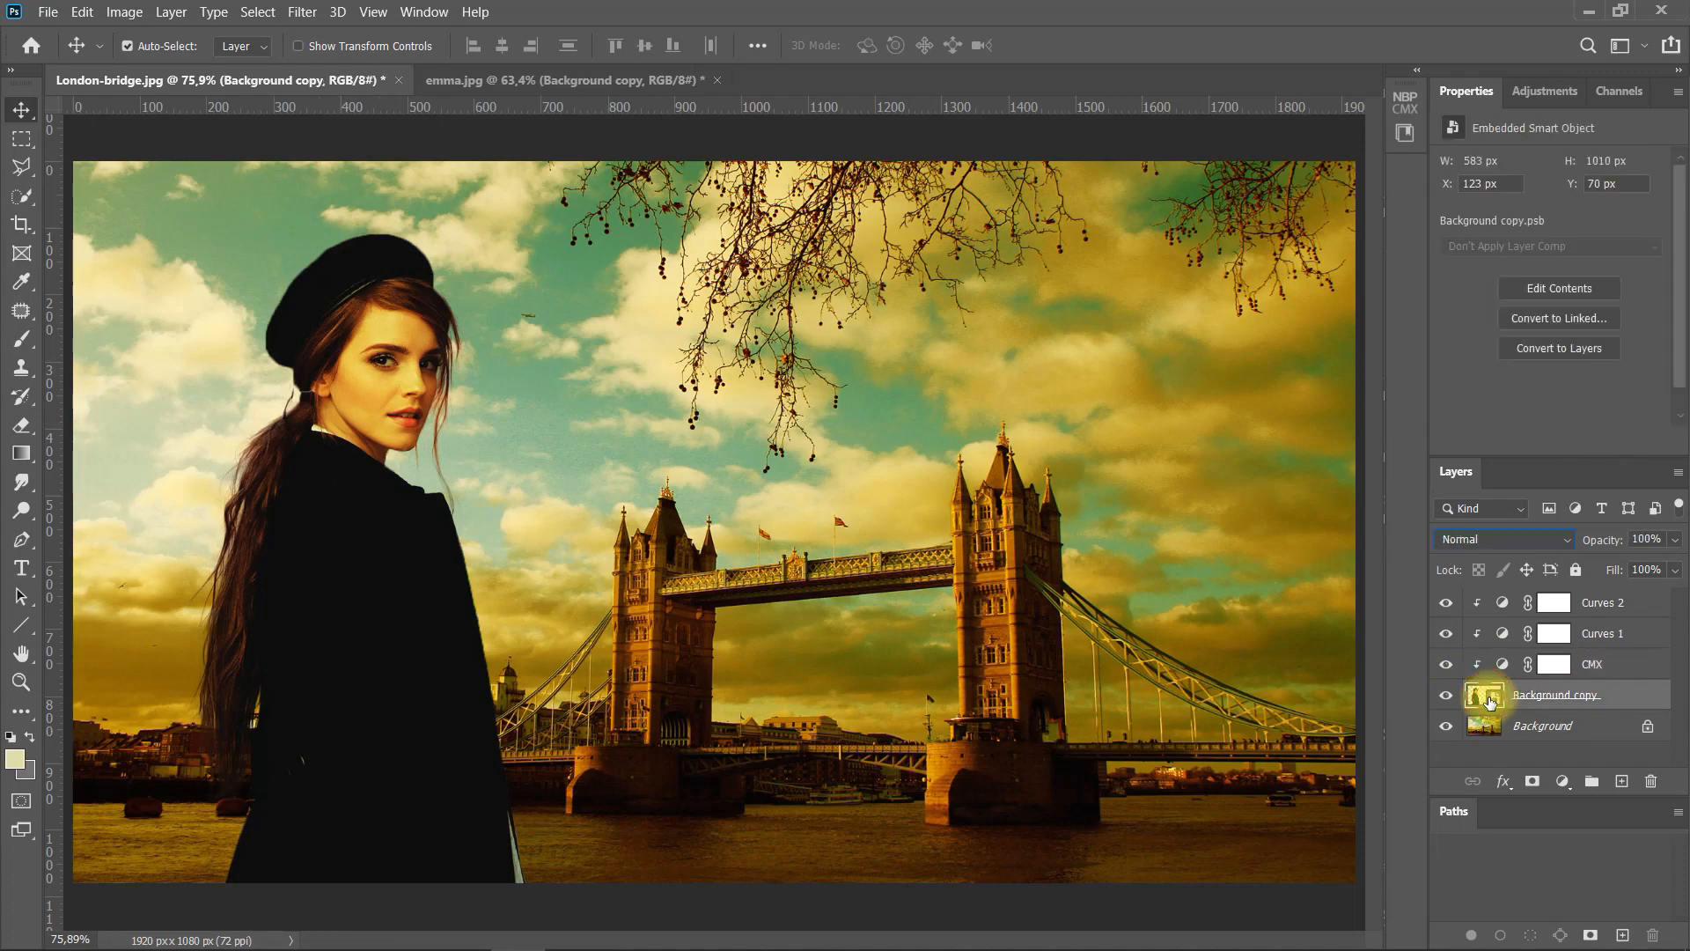
pyautogui.click(128, 12)
pyautogui.moveTo(145, 64)
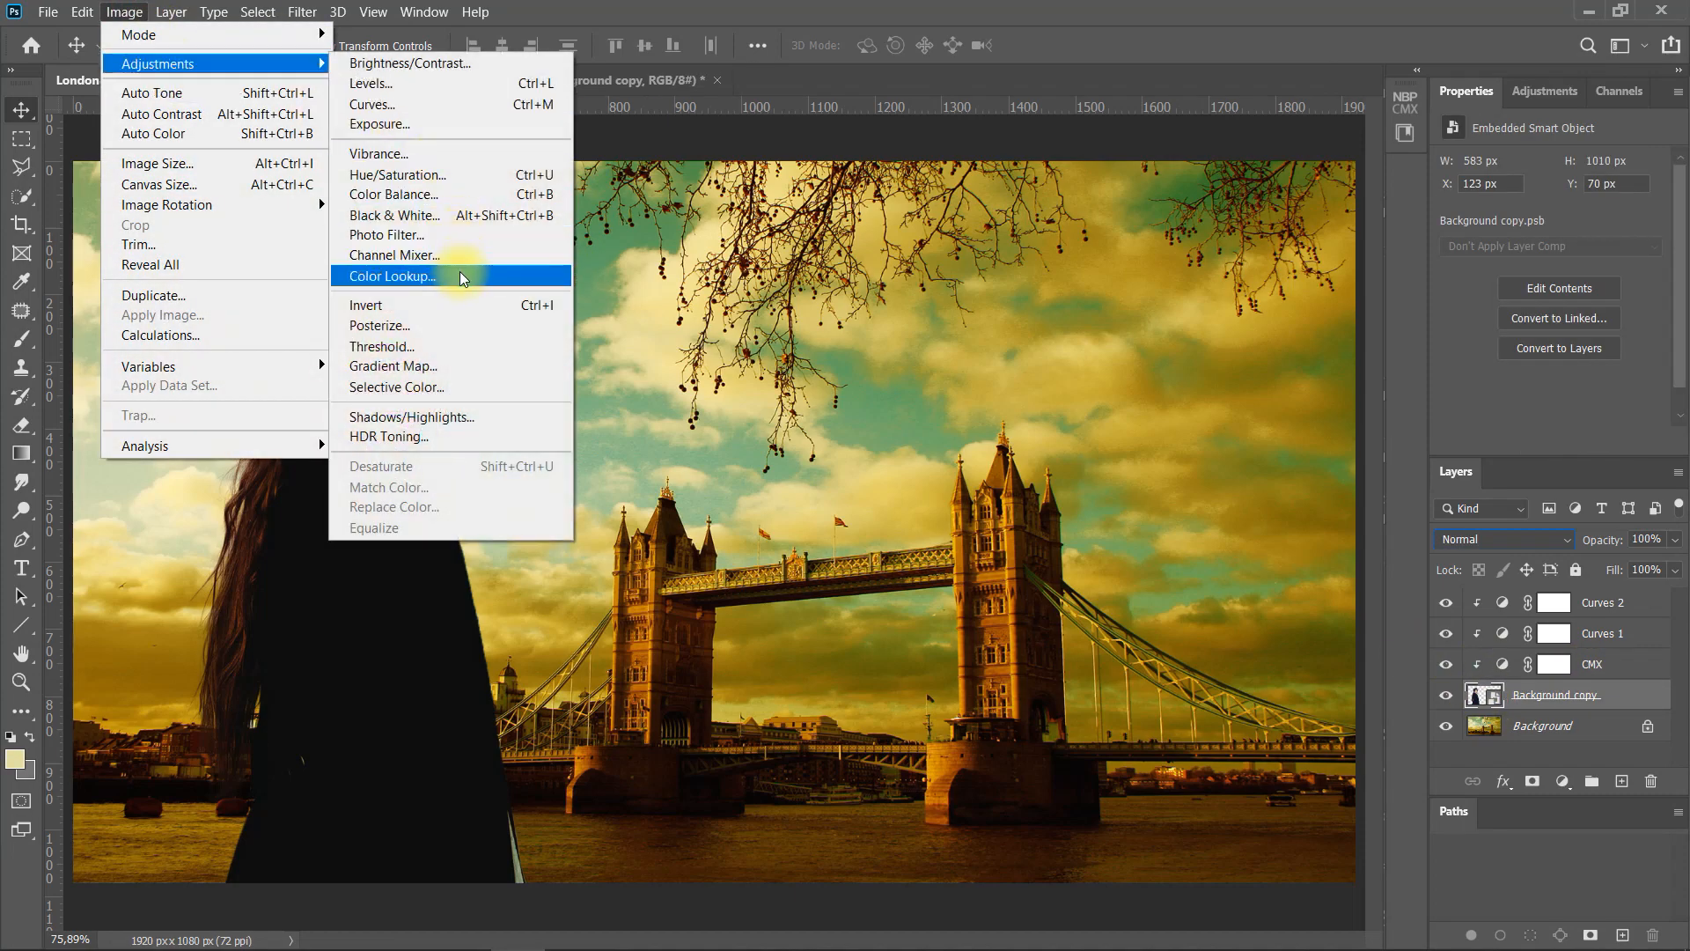
pyautogui.click(459, 271)
pyautogui.click(873, 256)
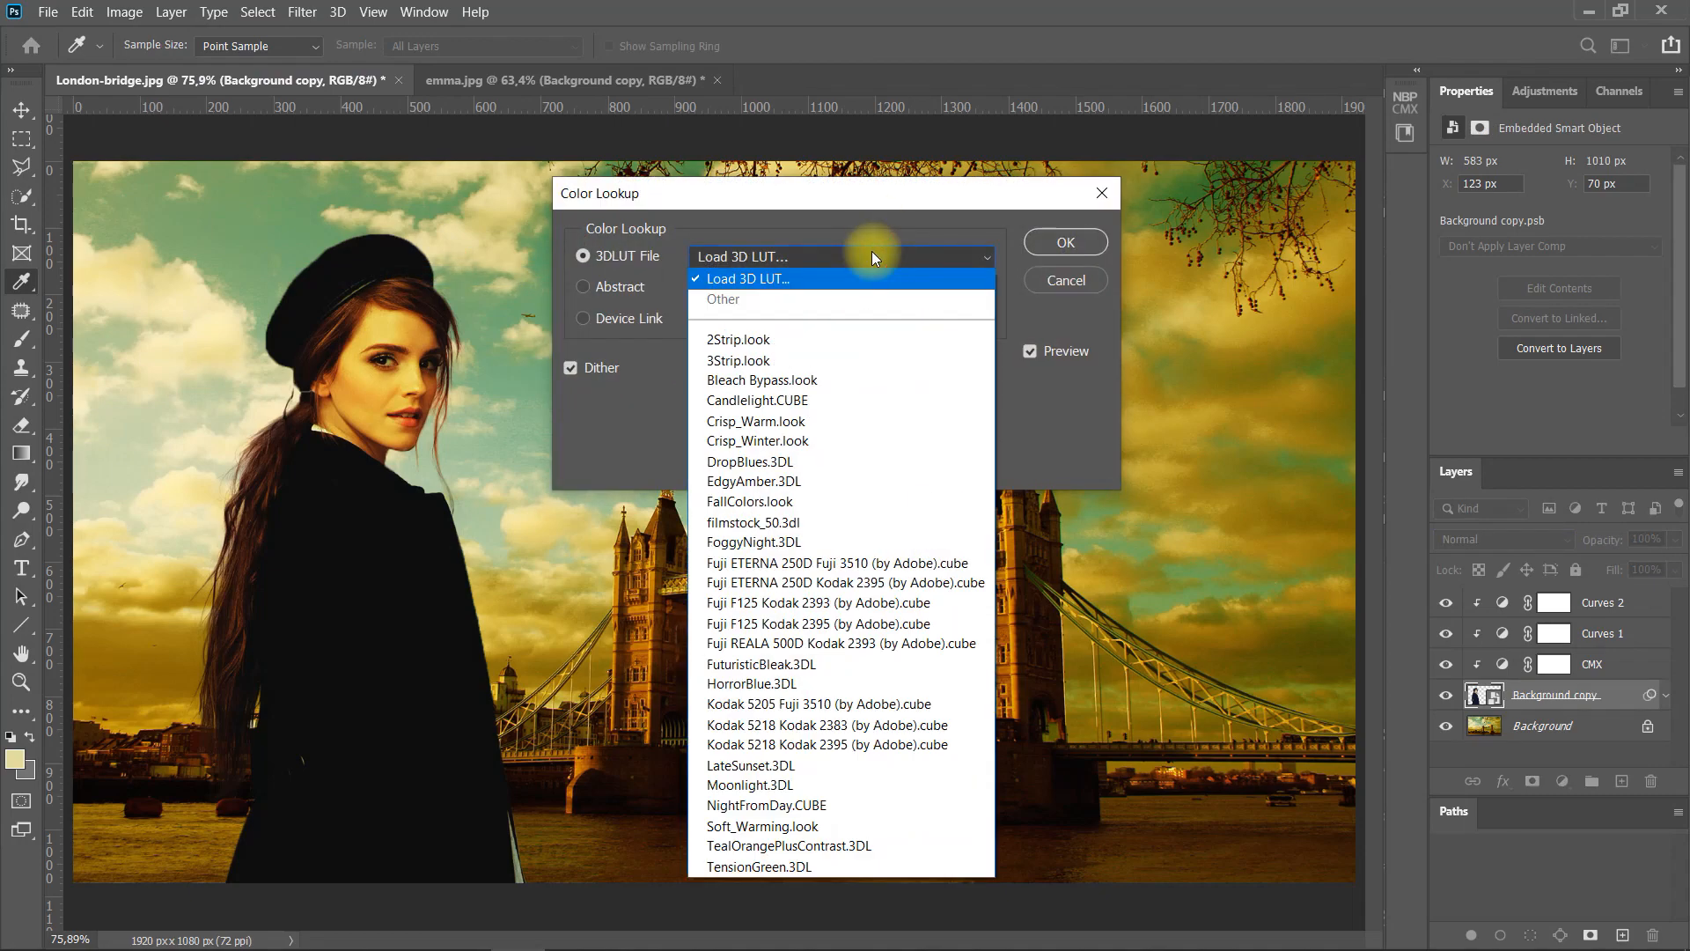
pyautogui.click(906, 705)
pyautogui.moveTo(907, 198); pyautogui.dragTo(1180, 55)
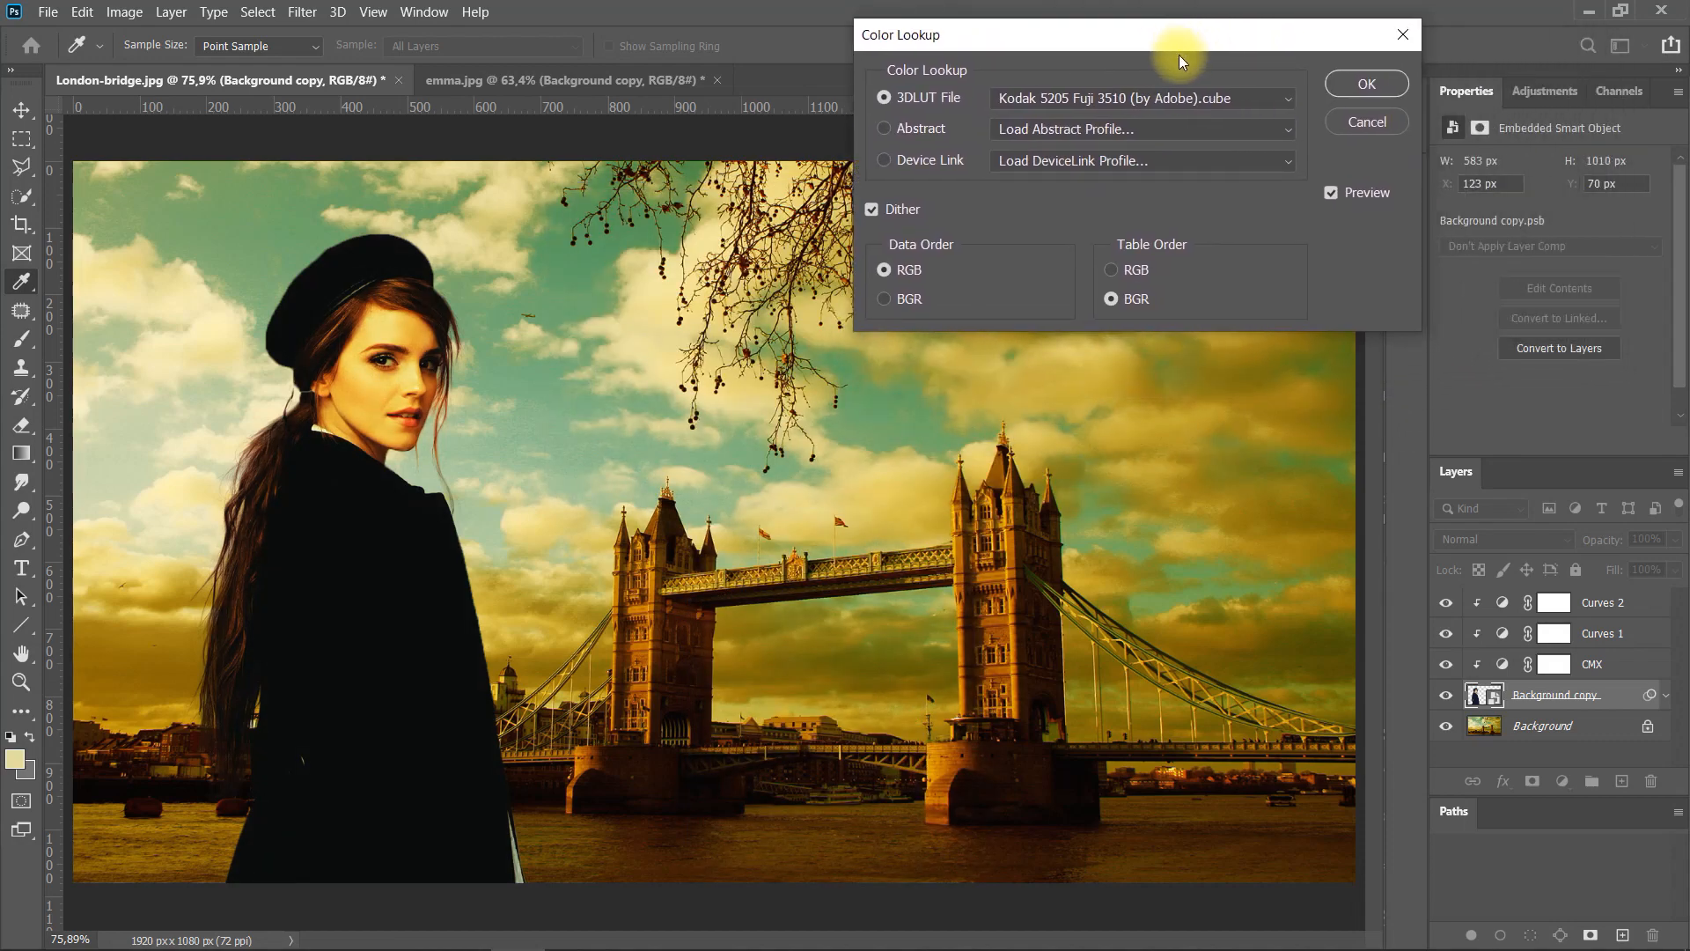
pyautogui.click(1330, 192)
pyautogui.click(1331, 193)
pyautogui.click(1370, 94)
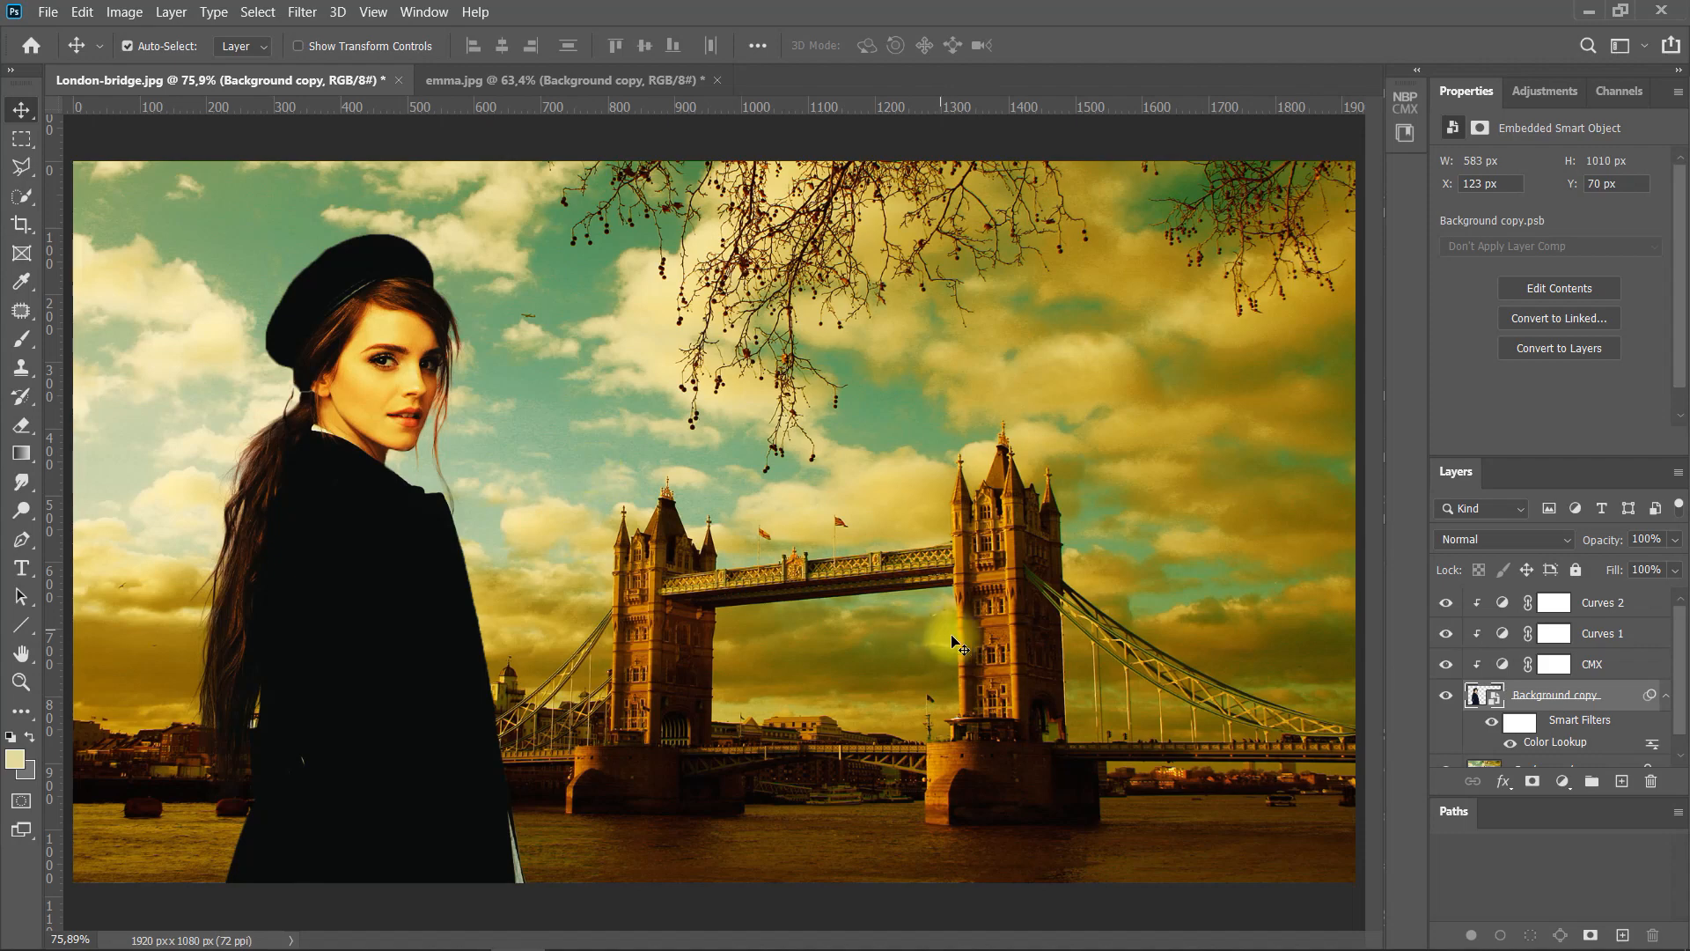
pyautogui.scroll(-1, 1660, 698)
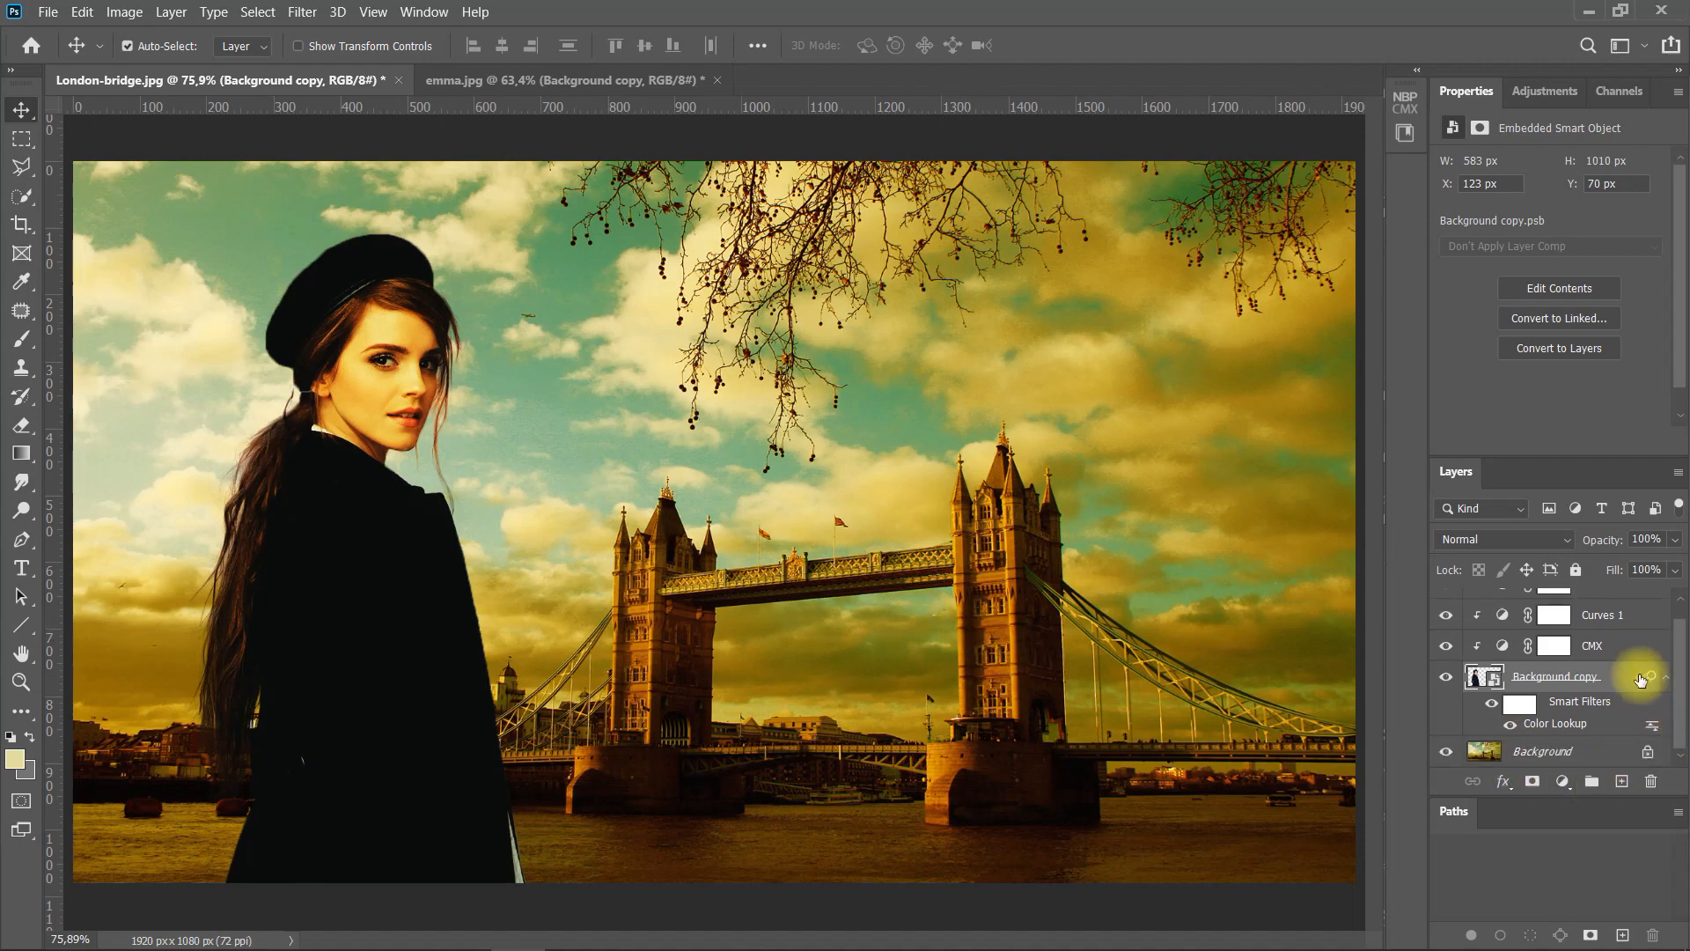
# Collapse the smart filter list under the woman's Background copy layer
pyautogui.click(1494, 709)
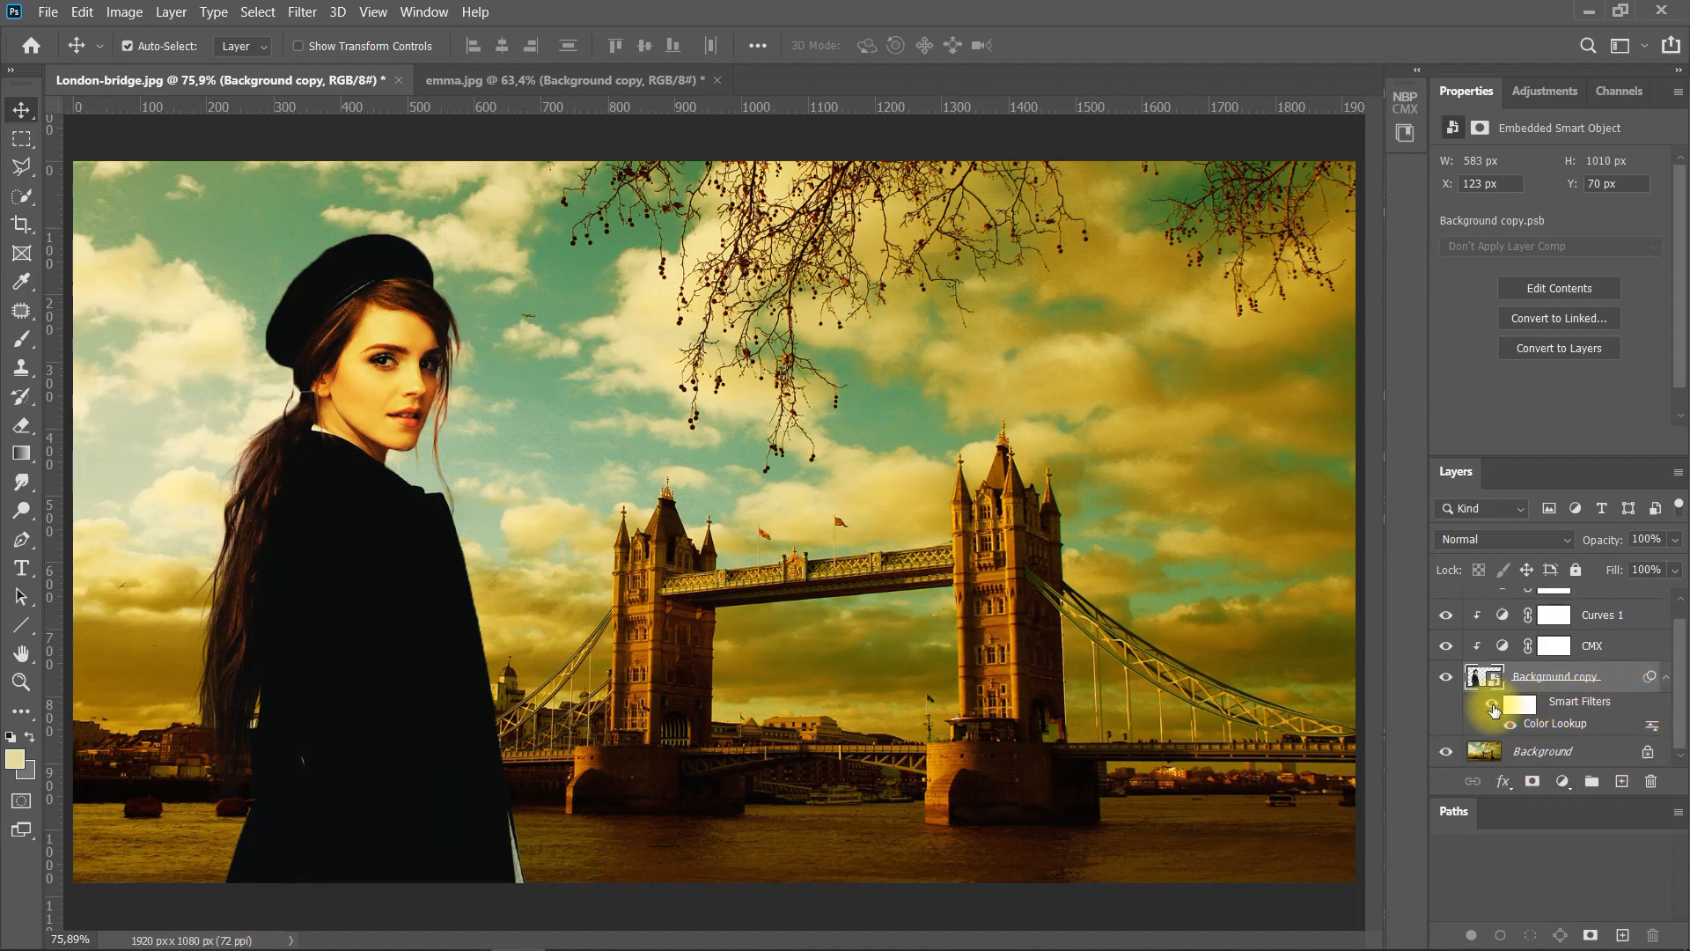
pyautogui.click(1665, 677)
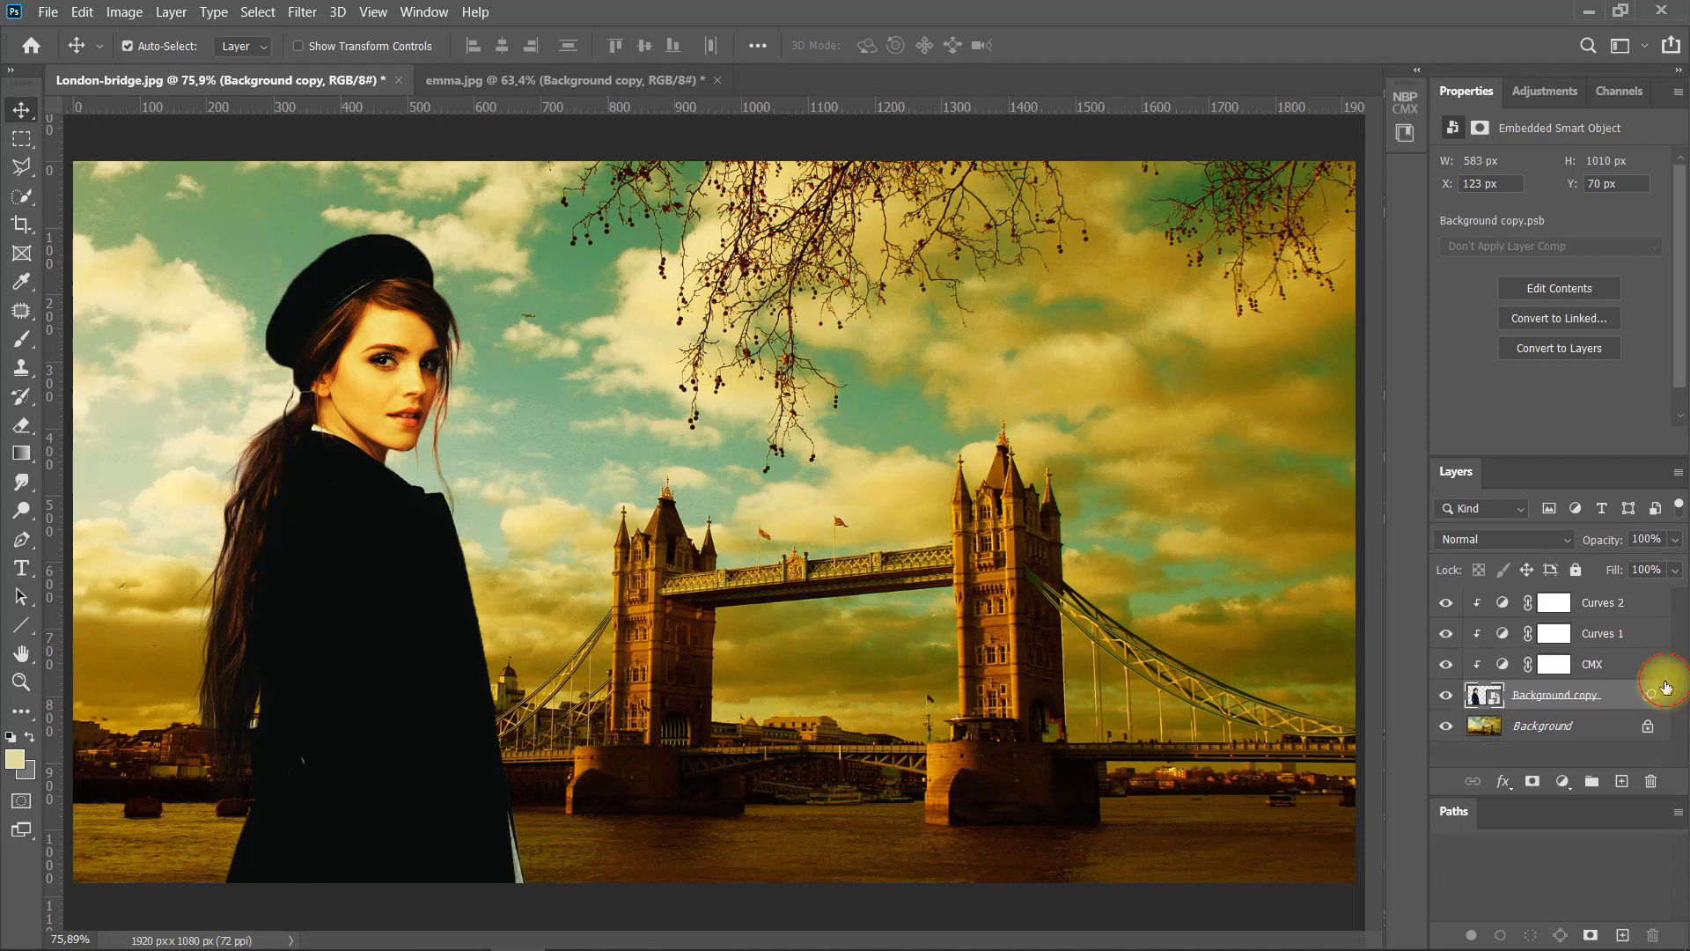
pyautogui.click(1607, 729)
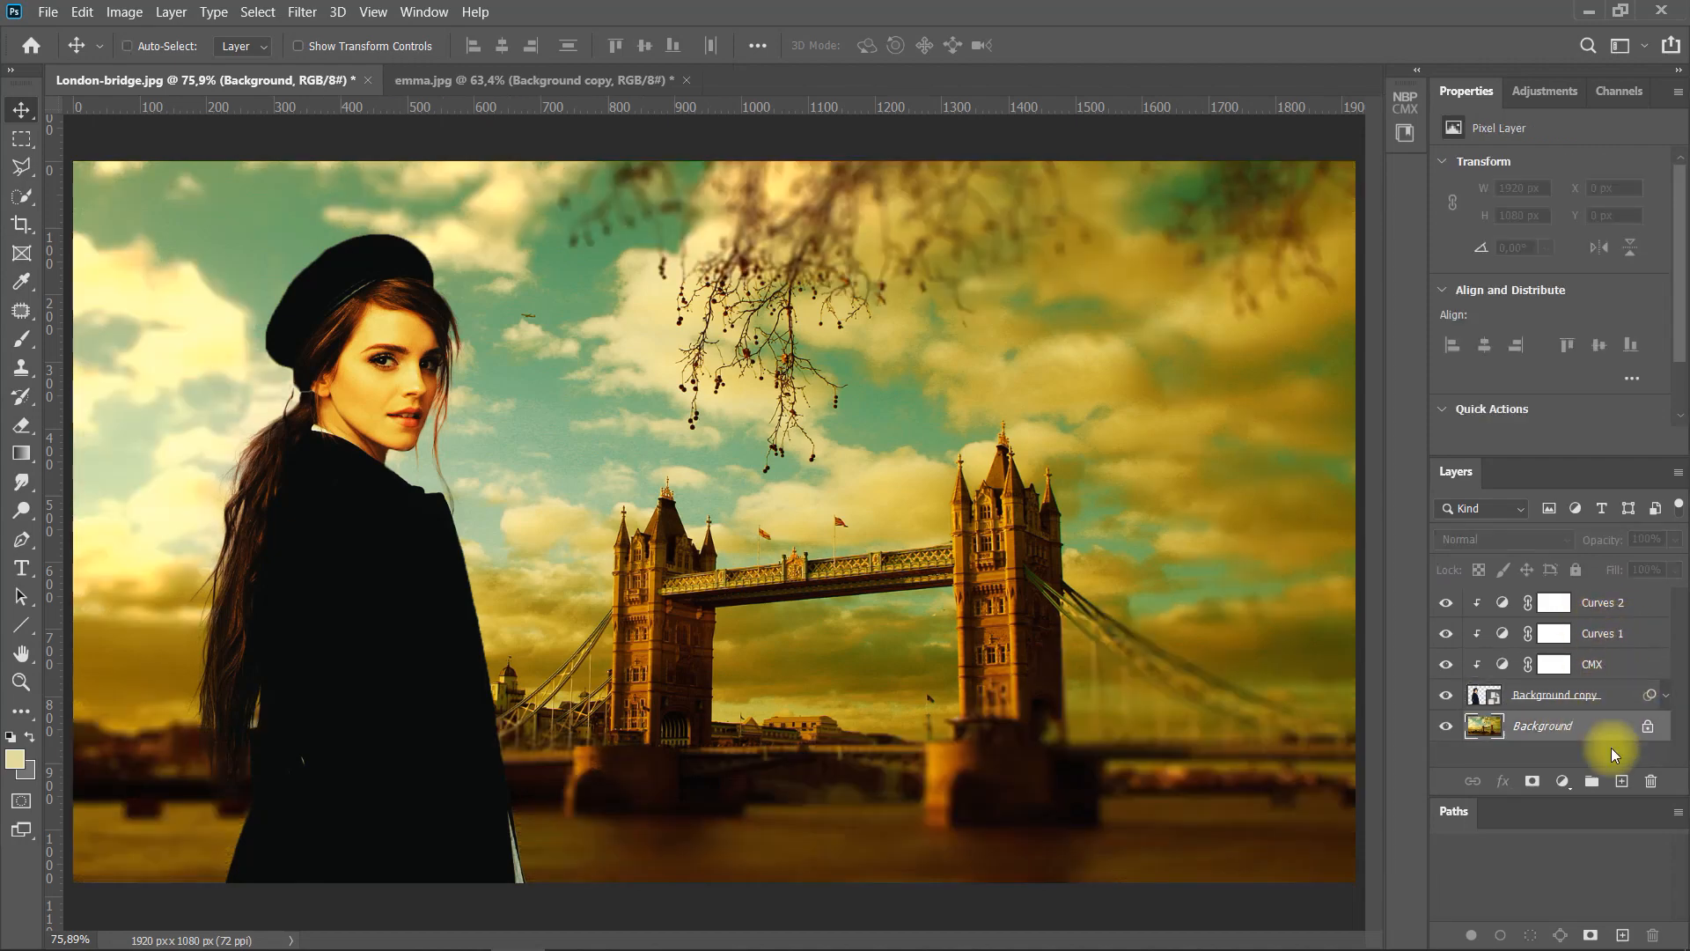
pyautogui.hotkey('ctrl', 'z')
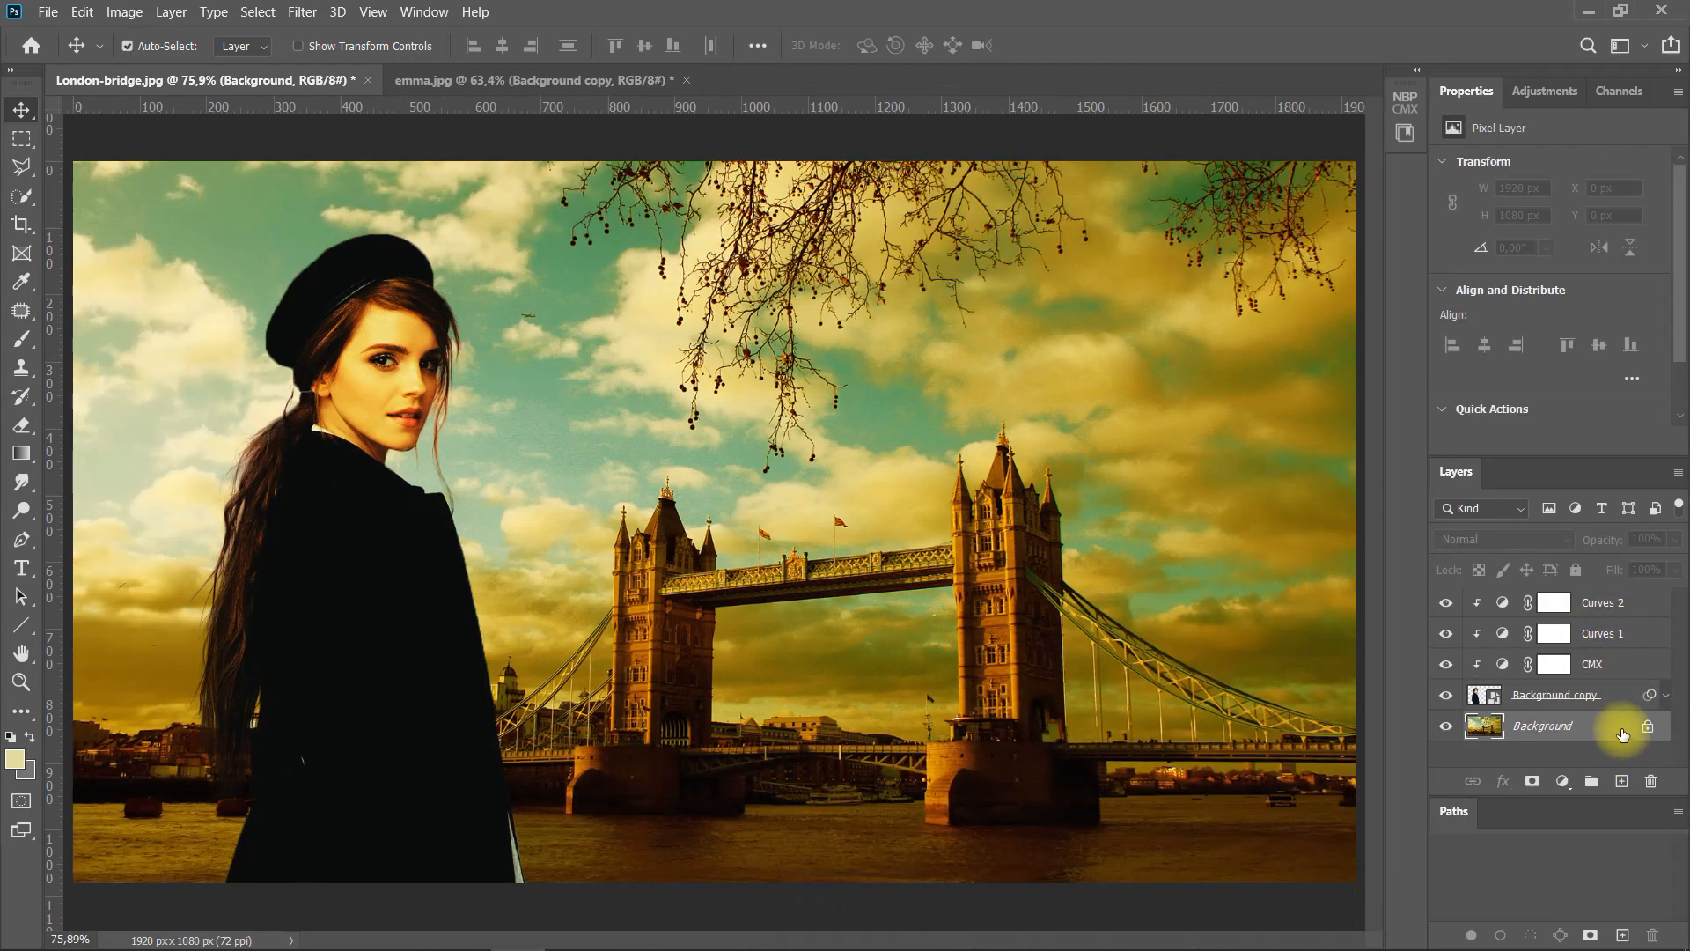
pyautogui.rightClick(1622, 729)
pyautogui.press('Escape')
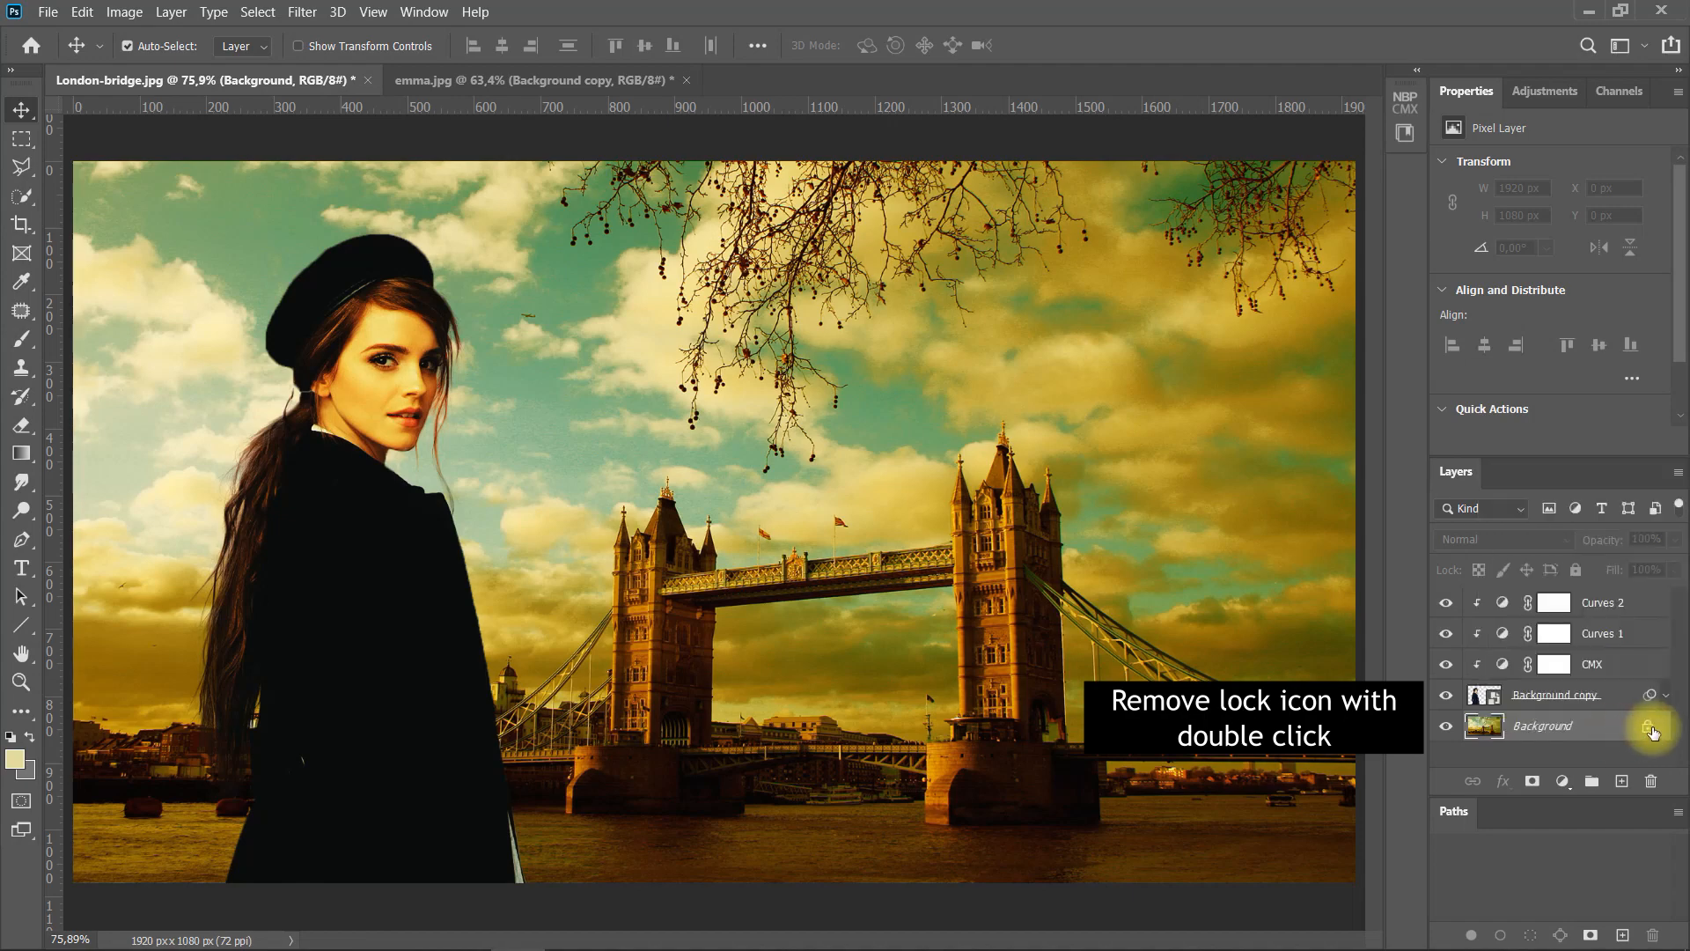
# Unlock the bridge Background layer and convert it to a Smart Object
pyautogui.click(1648, 729)
pyautogui.rightClick(1592, 728)
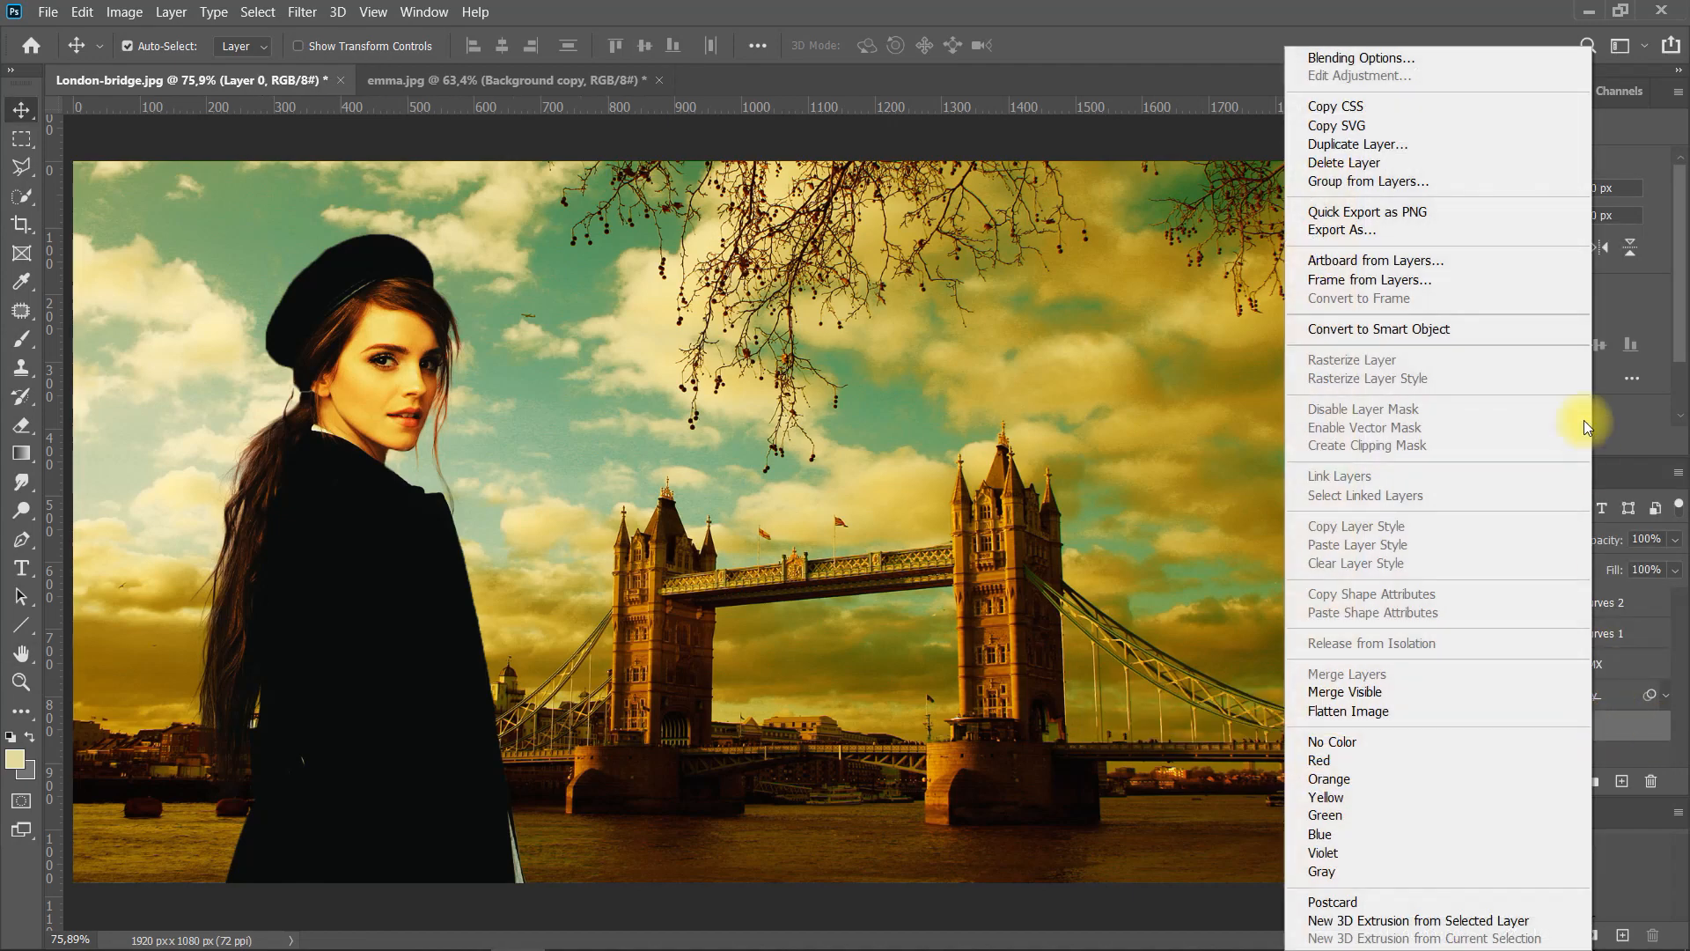
pyautogui.click(1462, 329)
# Start an Iris Blur of 14 px on the bridge Layer 0, moving its ellipse up slightly and widening it around the bridge towers
pyautogui.click(315, 12)
pyautogui.moveTo(449, 266)
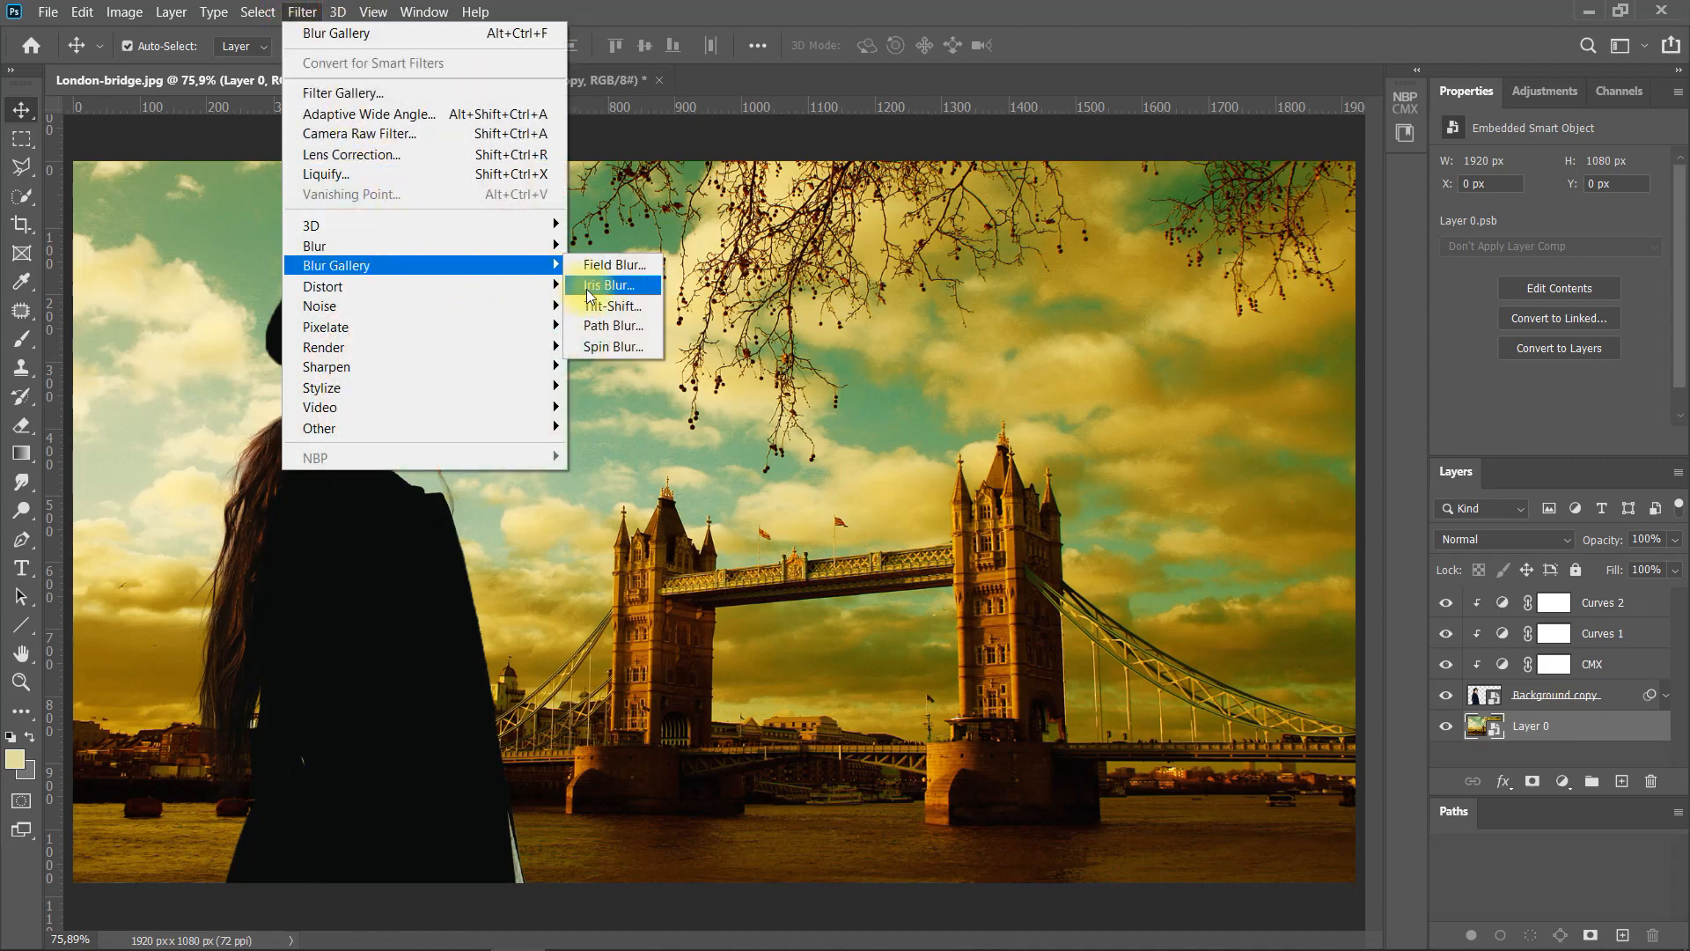
pyautogui.click(610, 285)
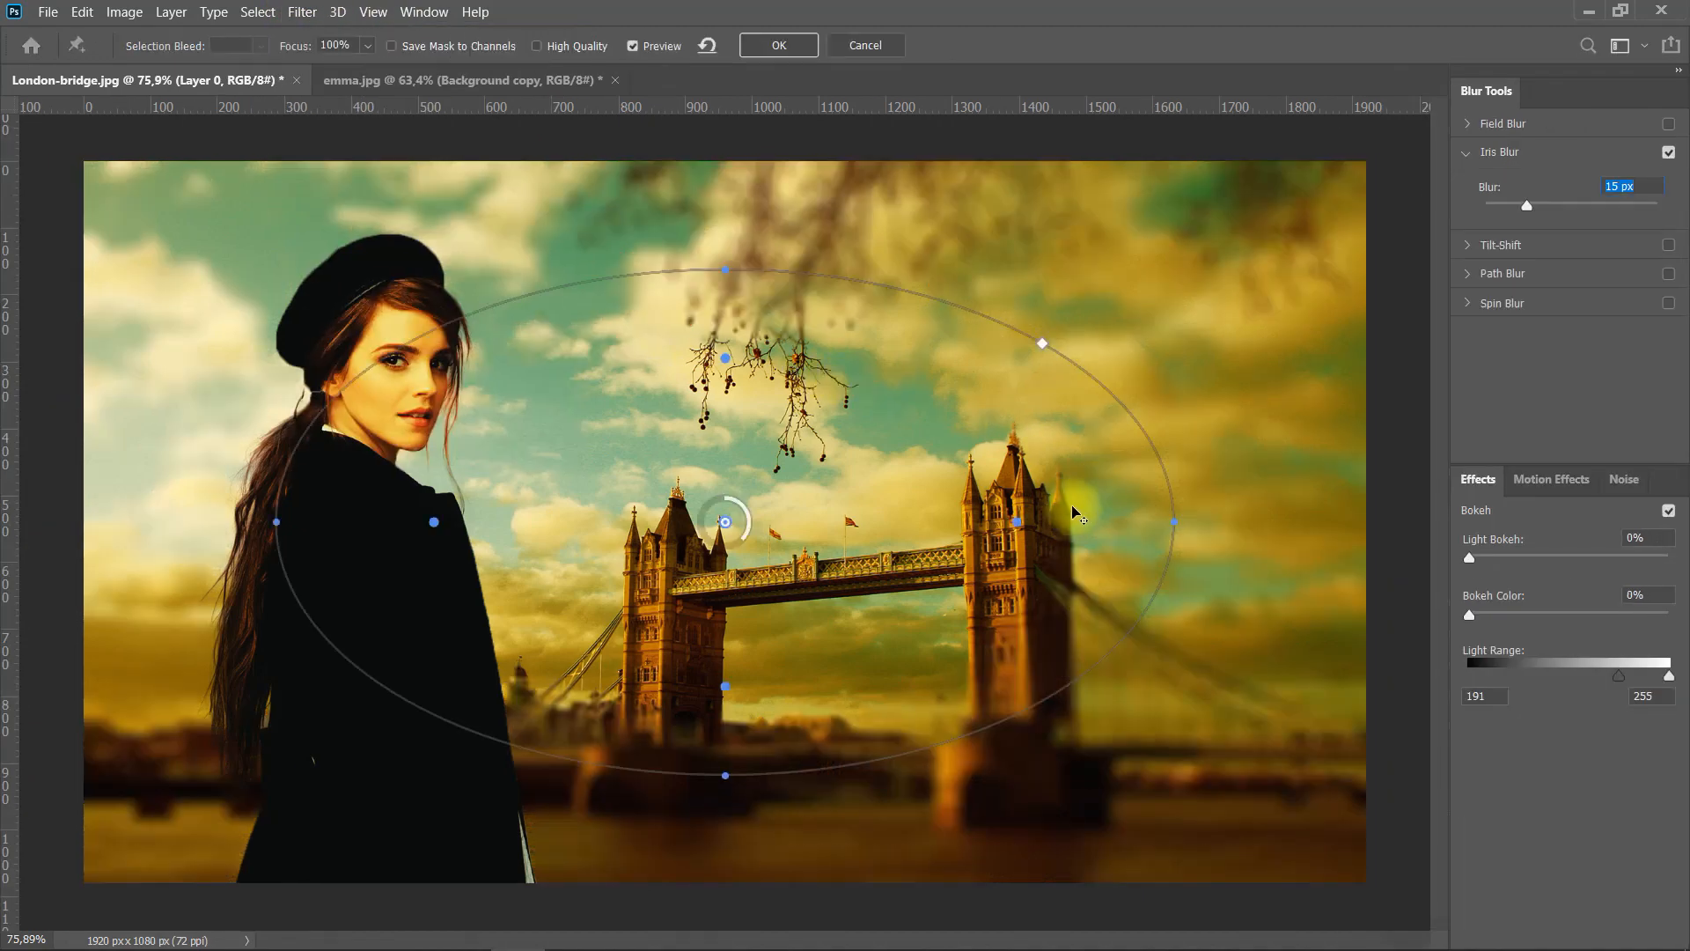
pyautogui.moveTo(725, 522); pyautogui.dragTo(643, 474)
pyautogui.moveTo(1004, 493); pyautogui.dragTo(1134, 527)
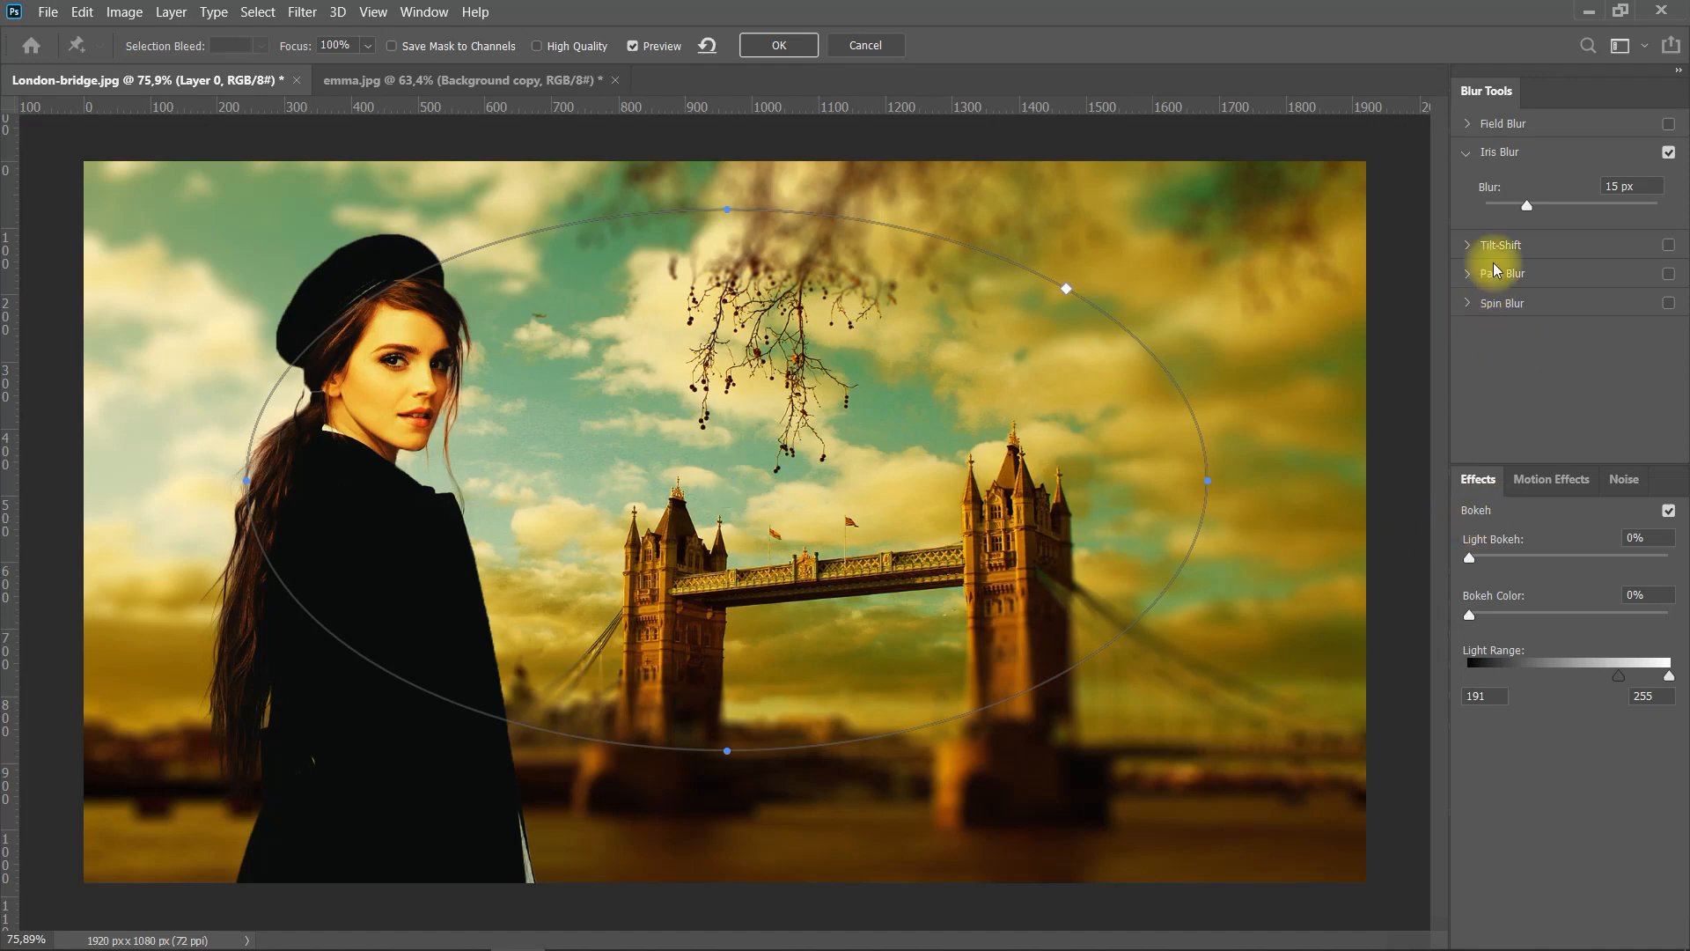
pyautogui.moveTo(1525, 216); pyautogui.dragTo(1532, 211)
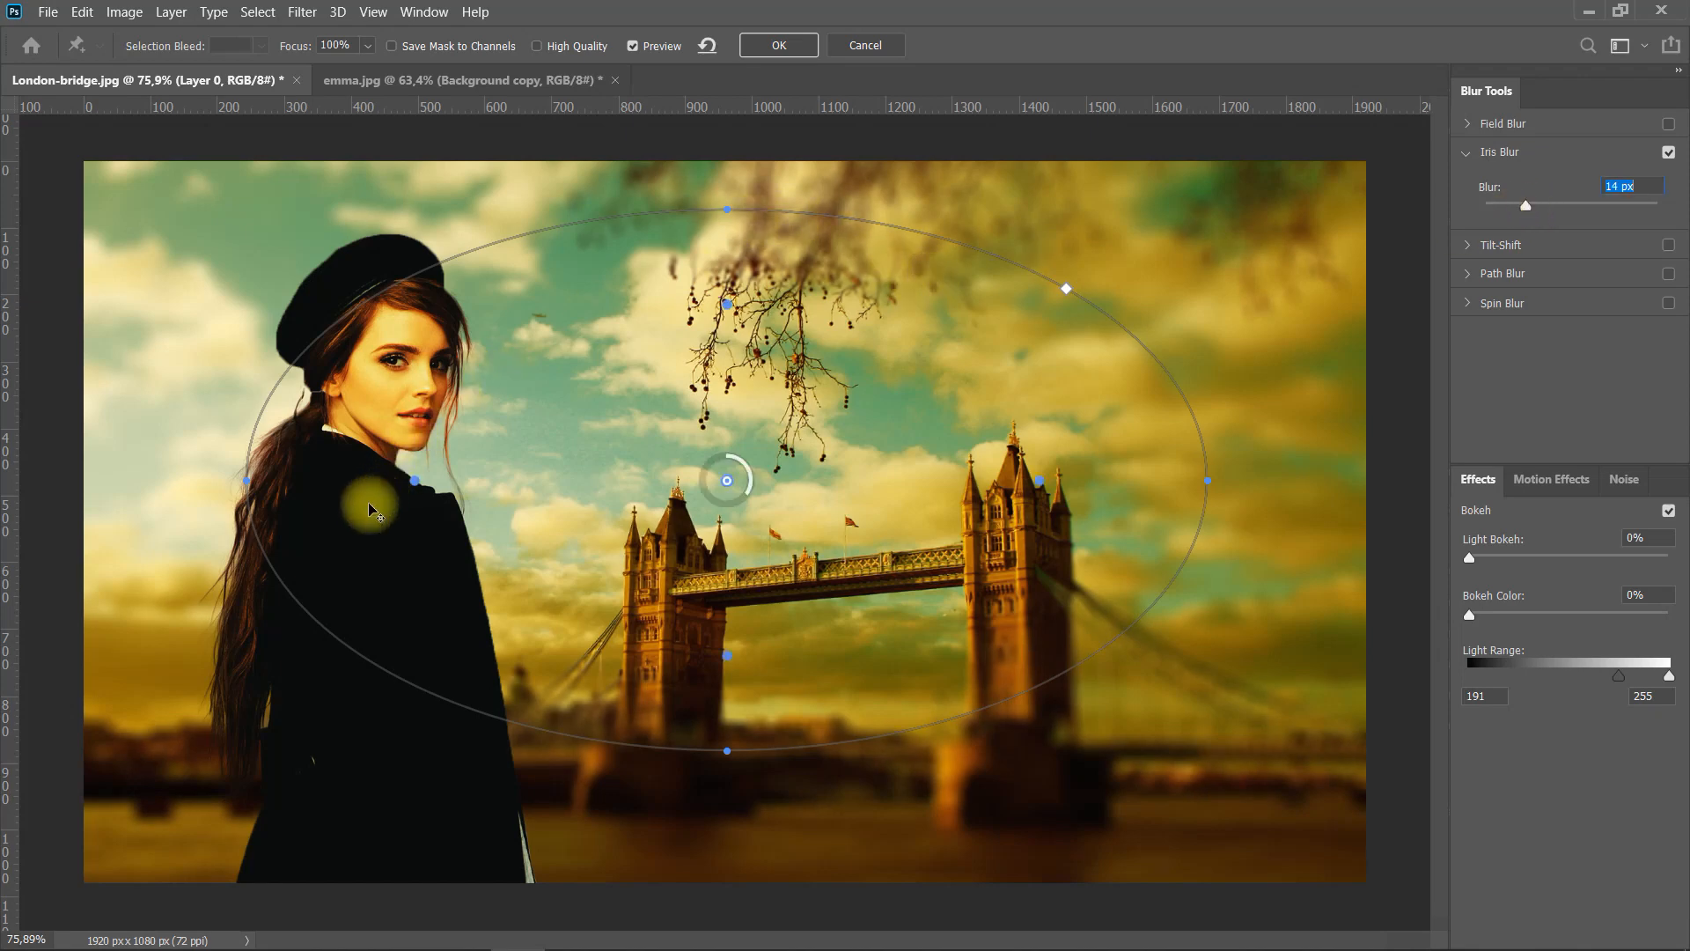
pyautogui.moveTo(369, 509); pyautogui.dragTo(354, 503)
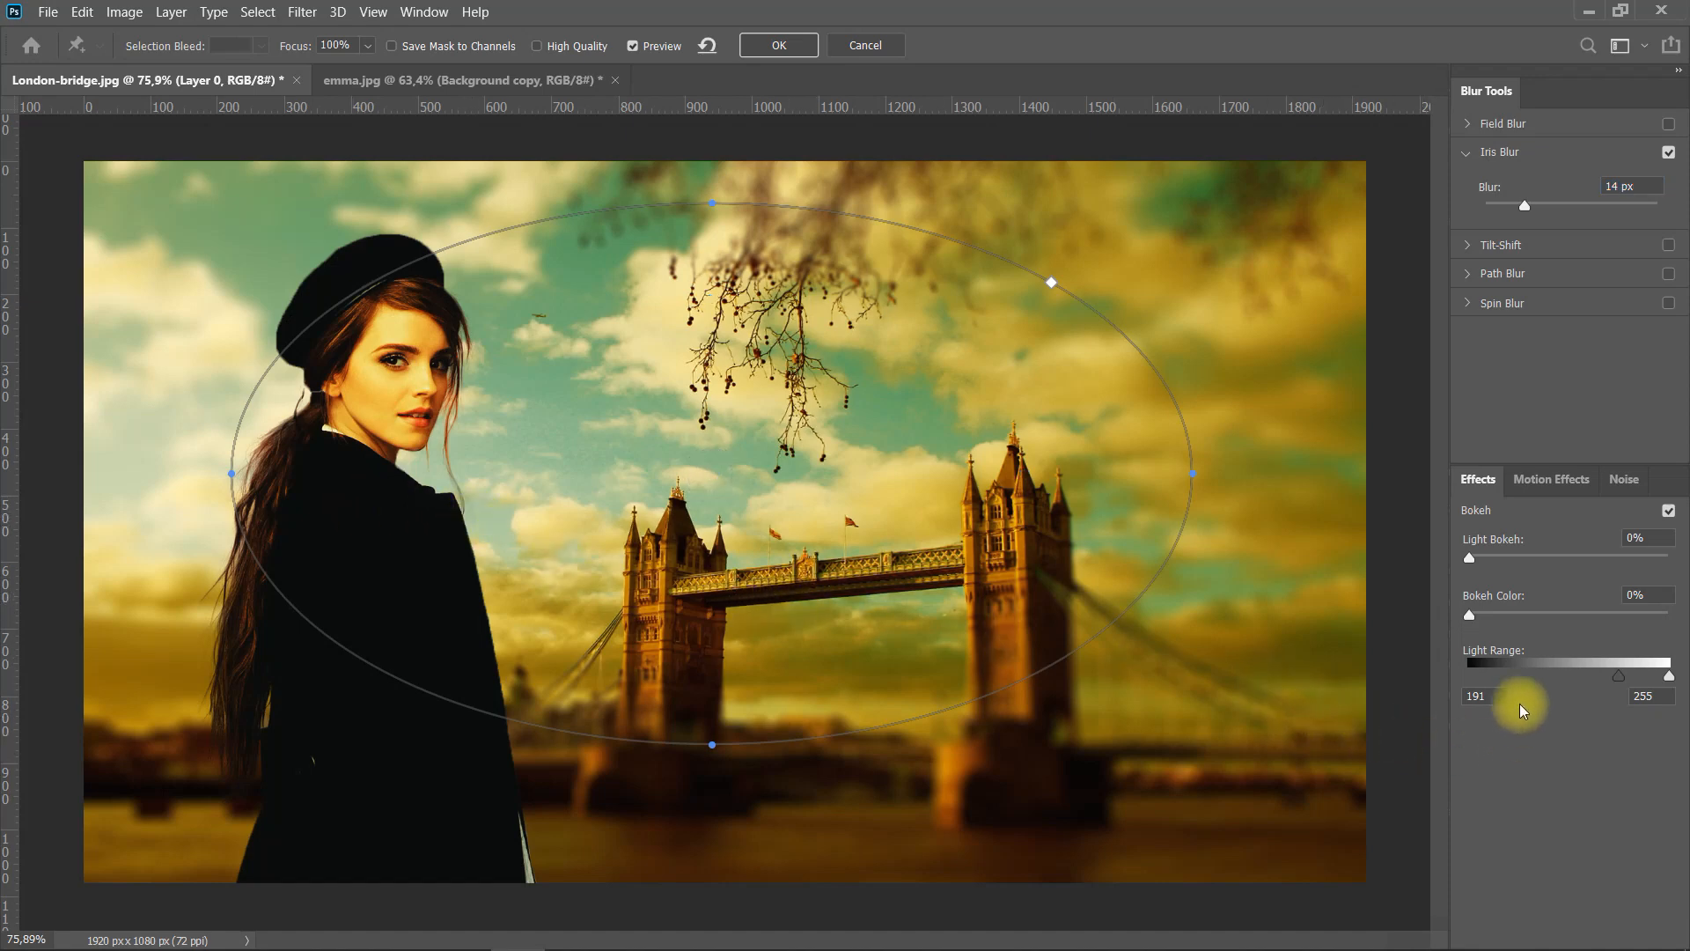
# Set the Iris Blur's Light Bokeh to 20% and Bokeh Color to 72%, and apply the filter
pyautogui.moveTo(1469, 558); pyautogui.dragTo(1509, 560)
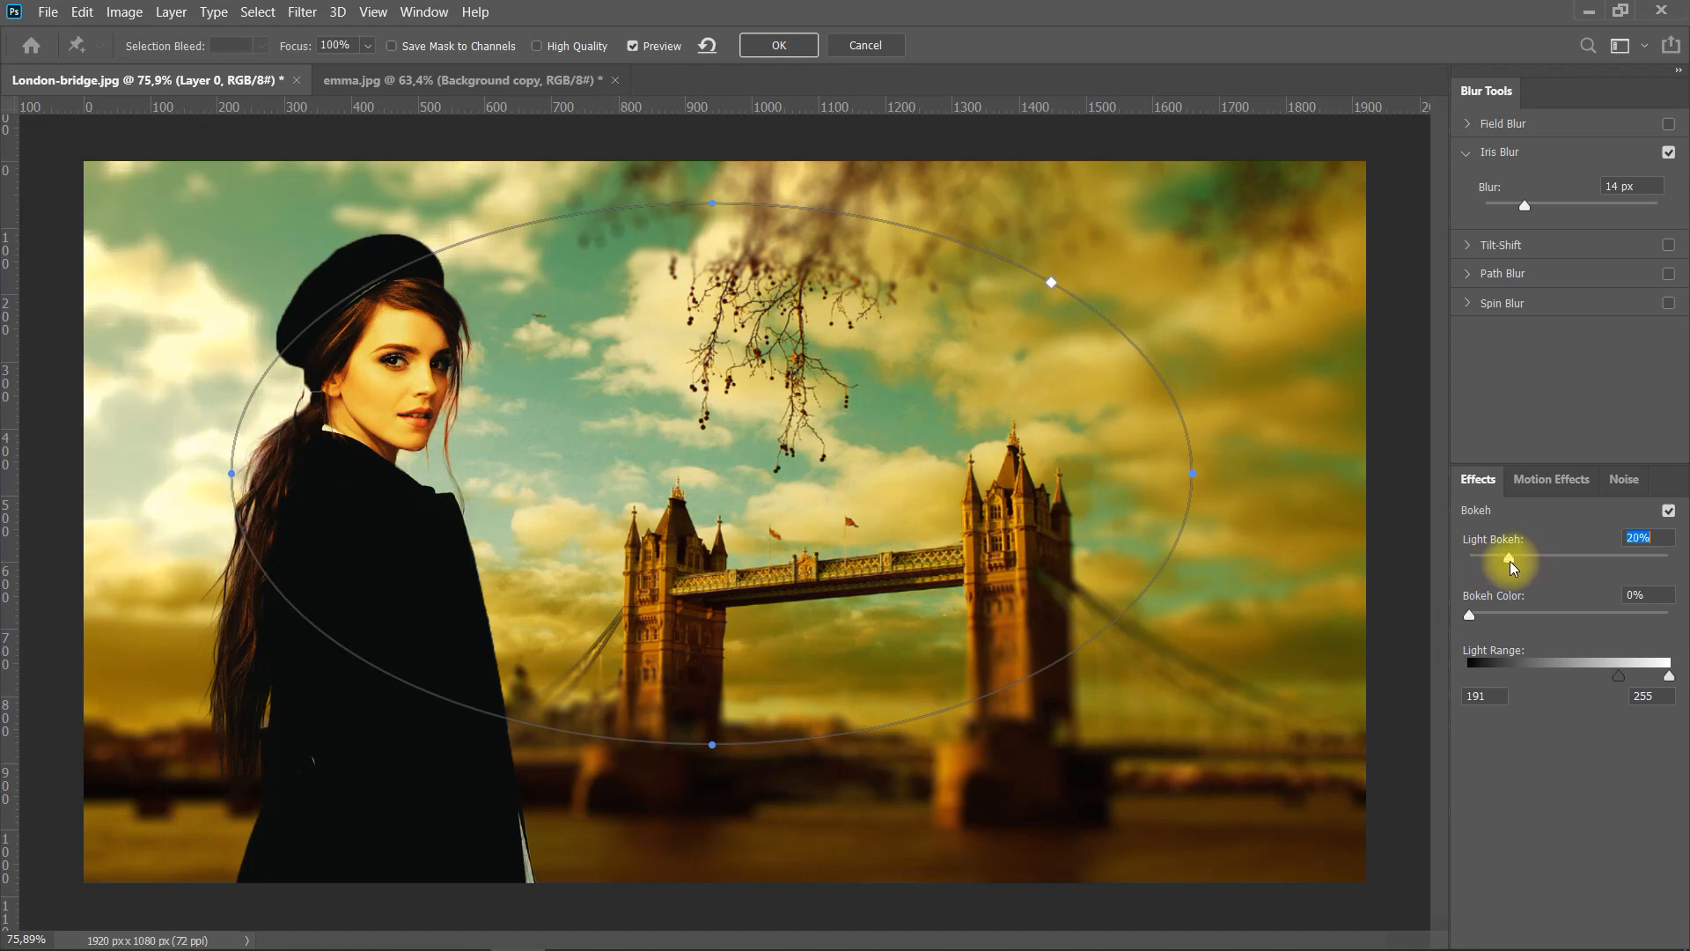
pyautogui.moveTo(1474, 618); pyautogui.dragTo(1605, 634)
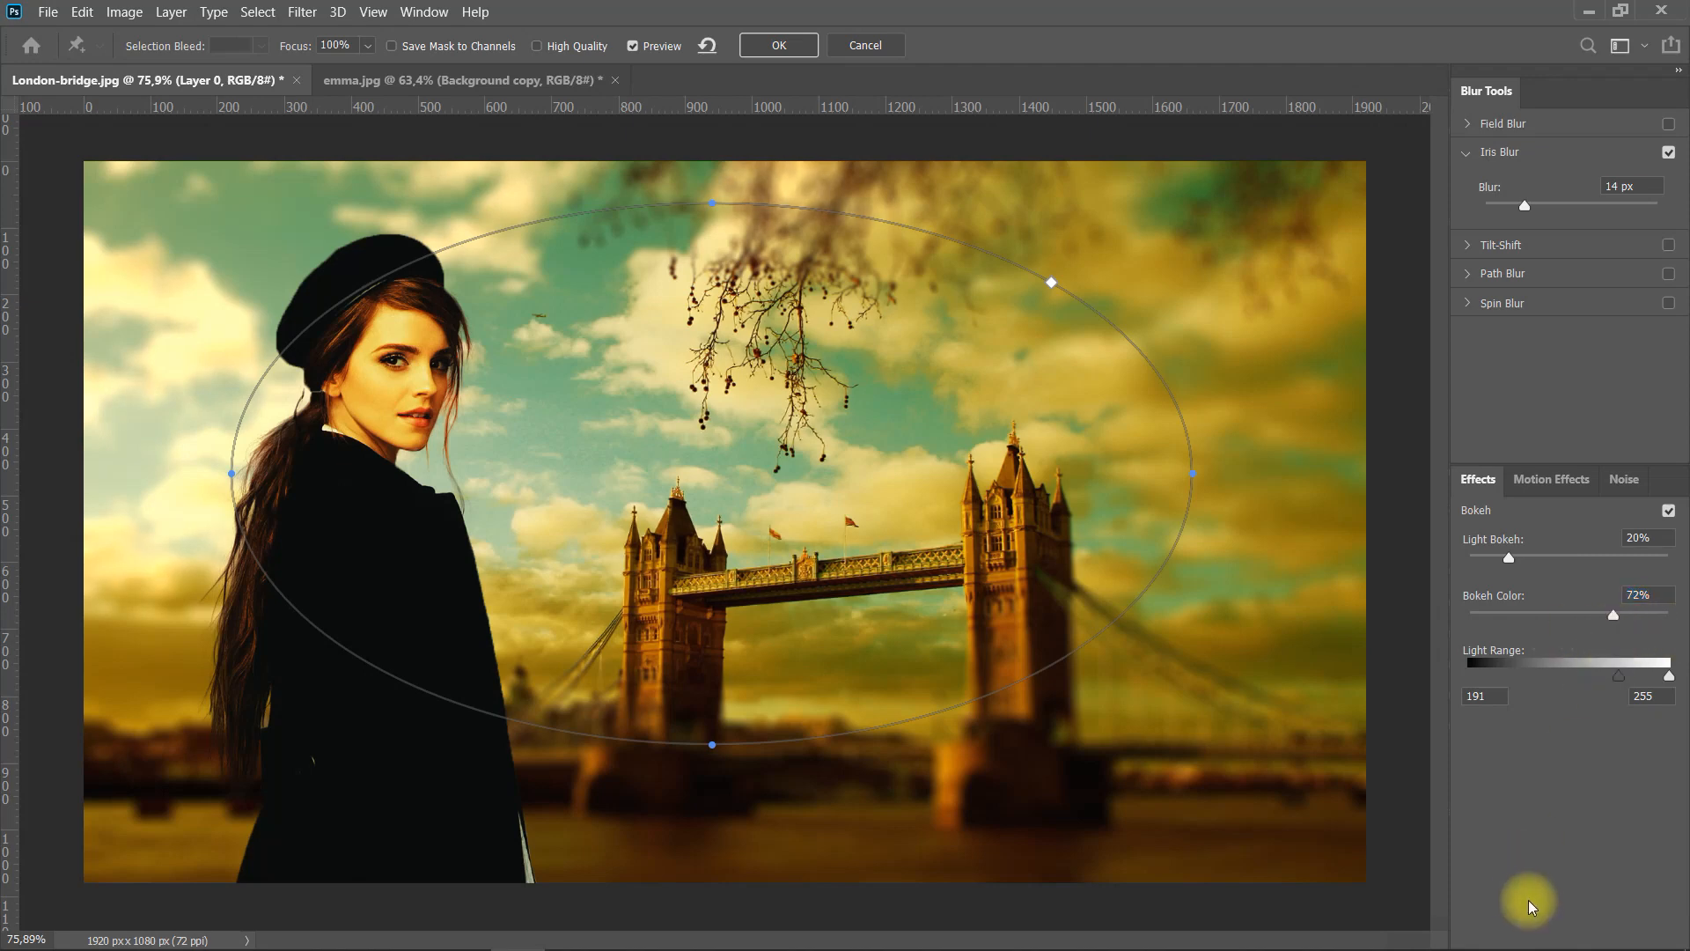
pyautogui.click(779, 45)
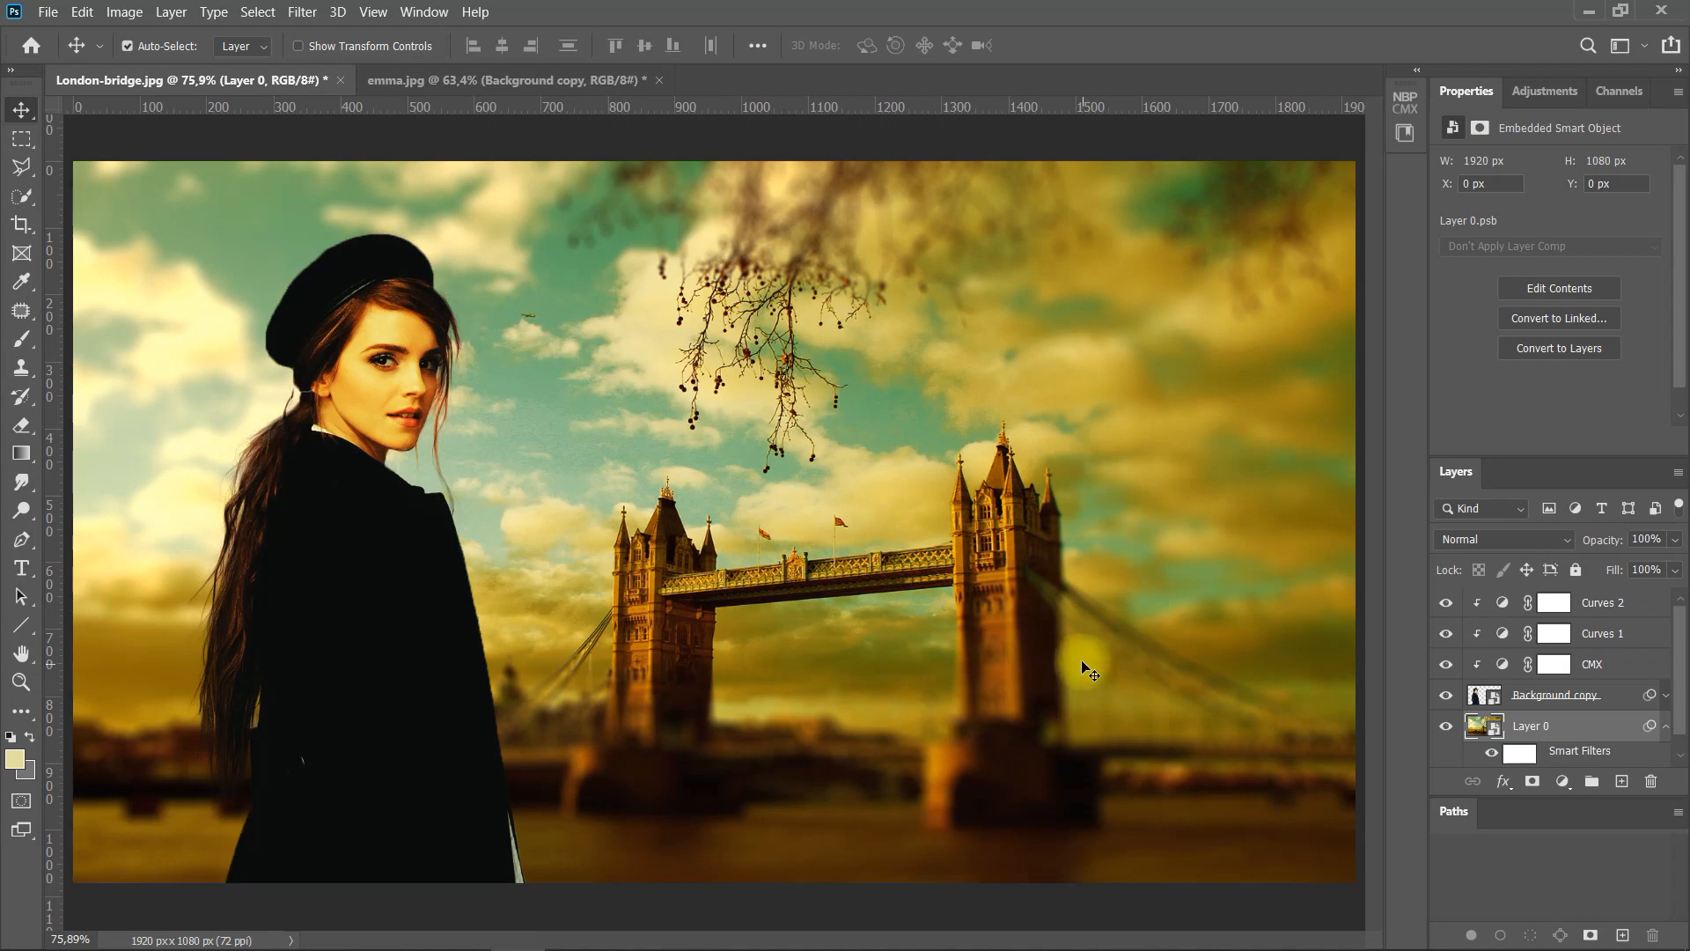
# Move the woman's Background copy layer slightly left, to X 88 px, keeping Y at 70 px
pyautogui.moveTo(409, 594)
pyautogui.mouseDown()
pyautogui.moveTo(235, 583)
pyautogui.moveTo(1204, 603)
pyautogui.moveTo(437, 604)
pyautogui.moveTo(400, 589)
pyautogui.moveTo(389, 552)
pyautogui.moveTo(378, 583)
pyautogui.mouseUp()
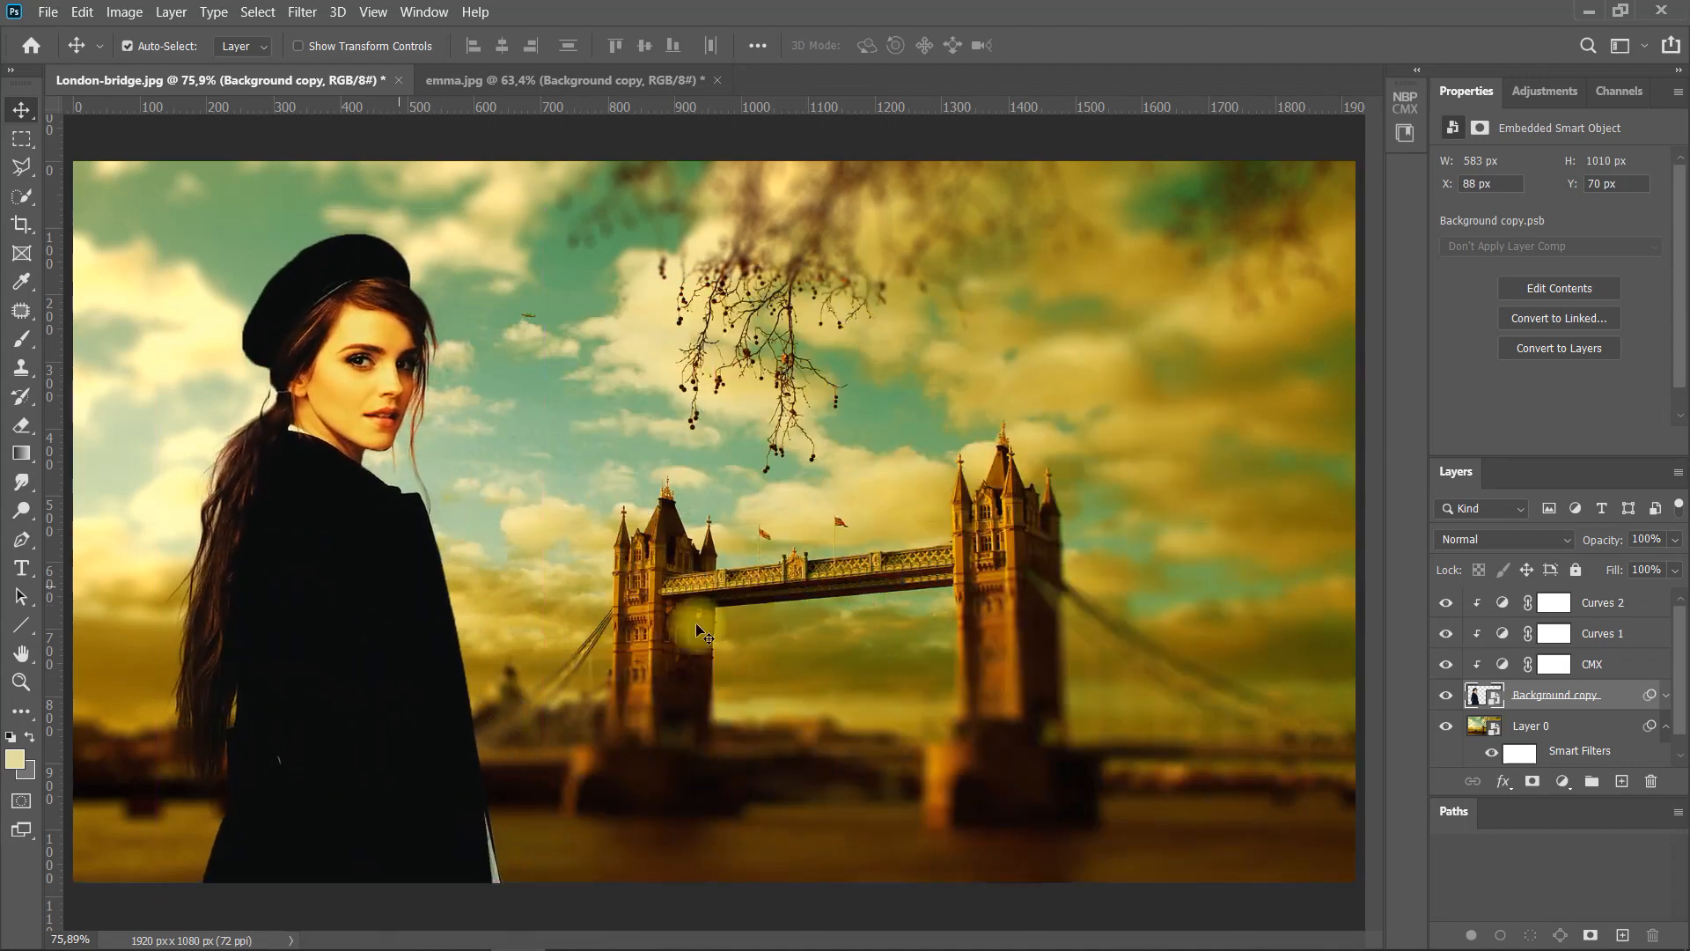
# Edit Layer 0's Blur Gallery filter and enlarge and reposition the iris ellipse until it spans nearly the whole bridge image
pyautogui.click(1578, 728)
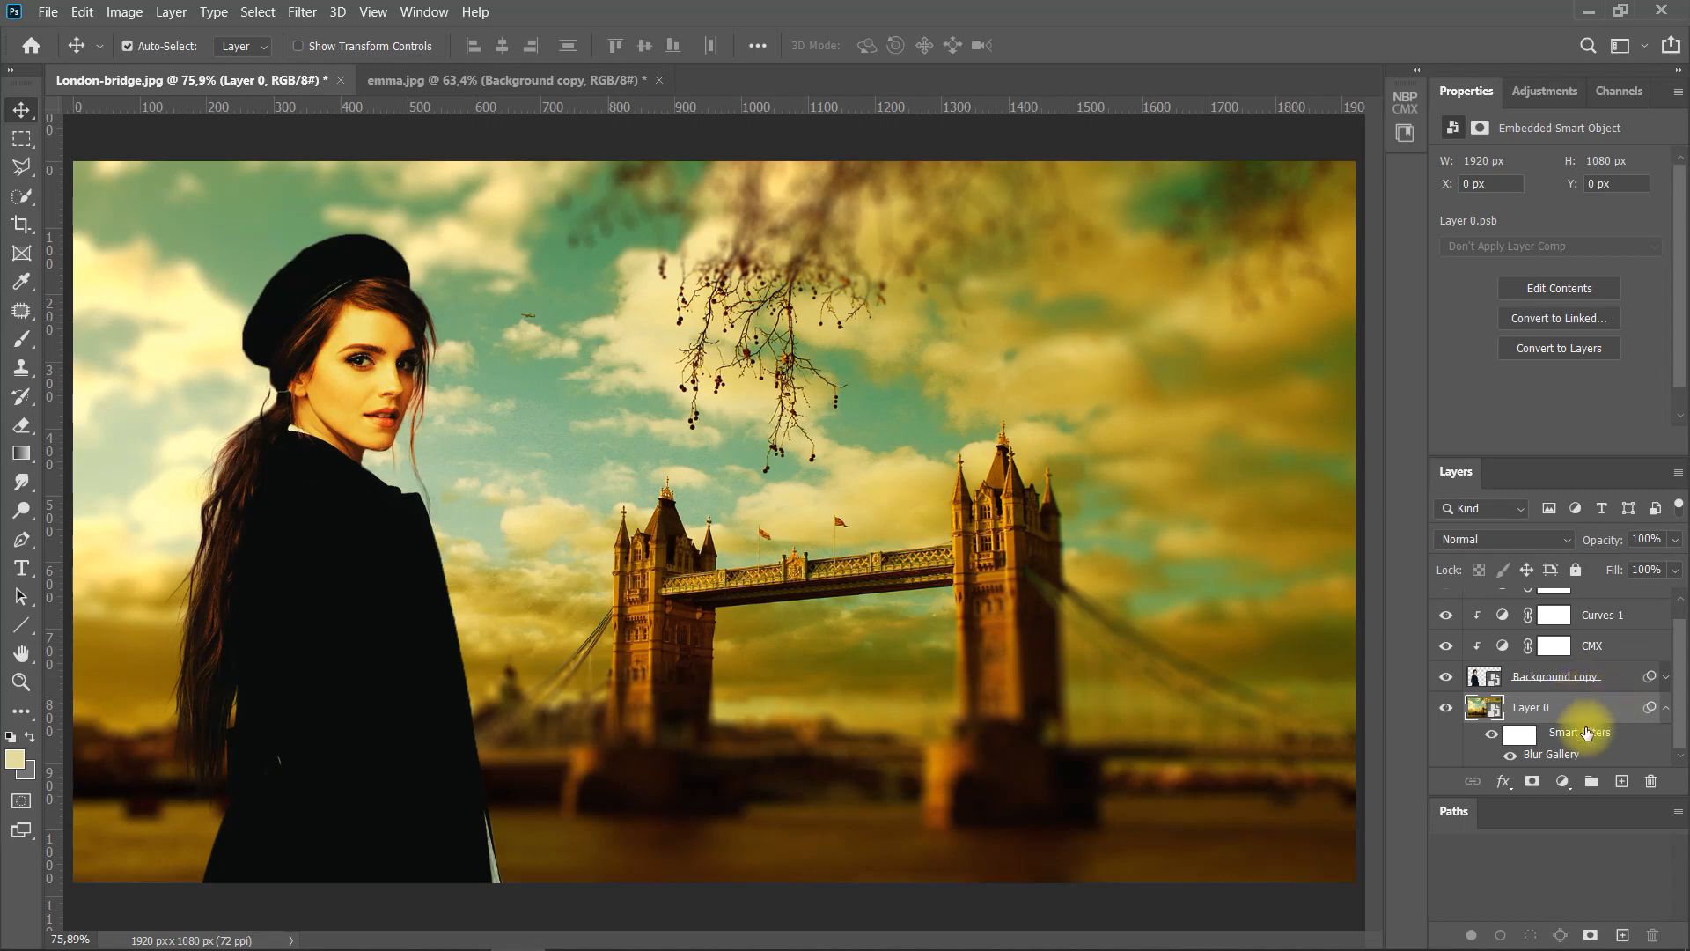
pyautogui.click(1535, 745)
pyautogui.doubleClick(1540, 753)
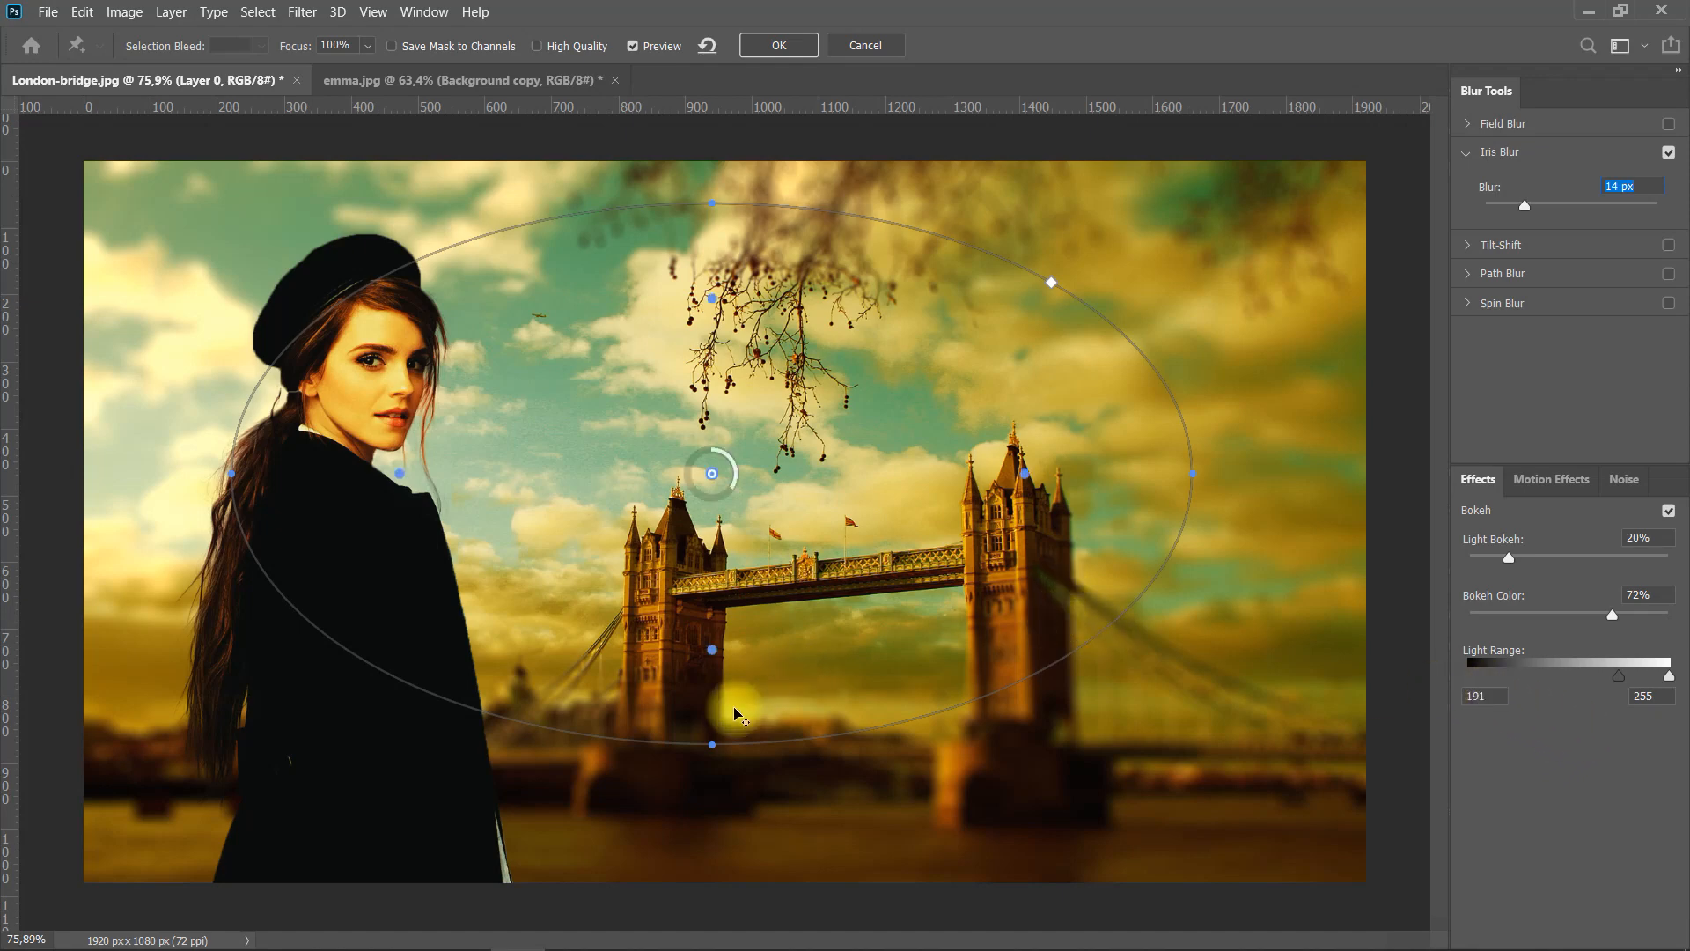
pyautogui.moveTo(752, 744); pyautogui.dragTo(740, 818)
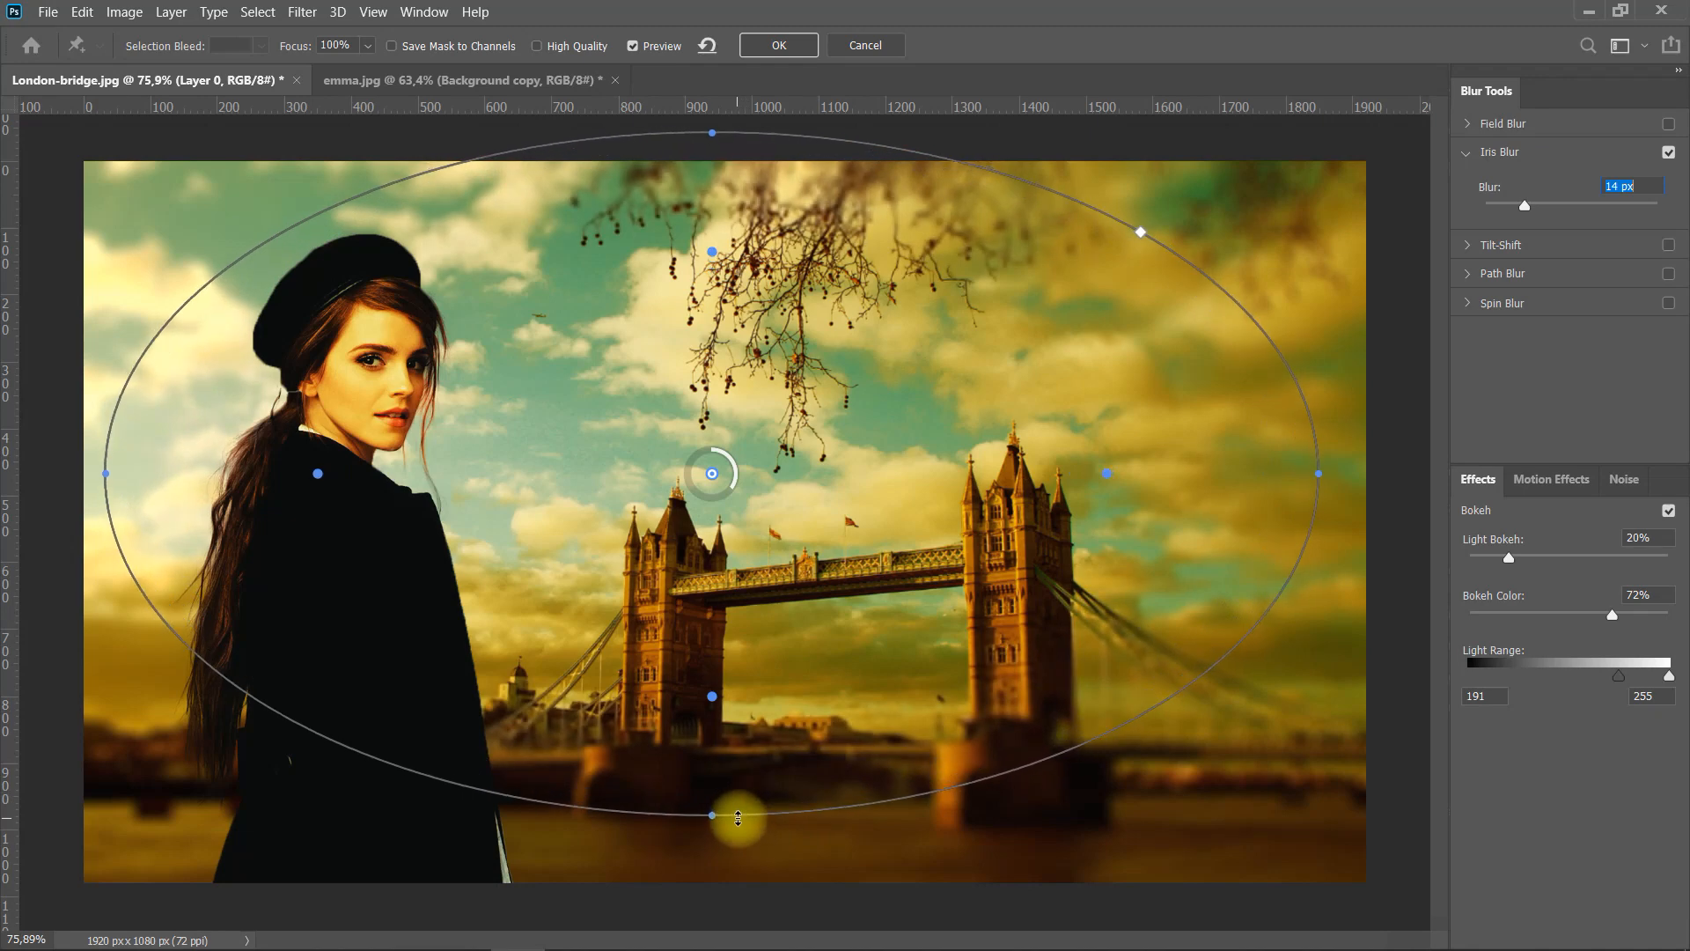
pyautogui.moveTo(969, 682); pyautogui.dragTo(1005, 711)
pyautogui.moveTo(1125, 773)
pyautogui.mouseDown()
pyautogui.moveTo(1142, 783)
pyautogui.moveTo(1139, 746)
pyautogui.mouseUp()
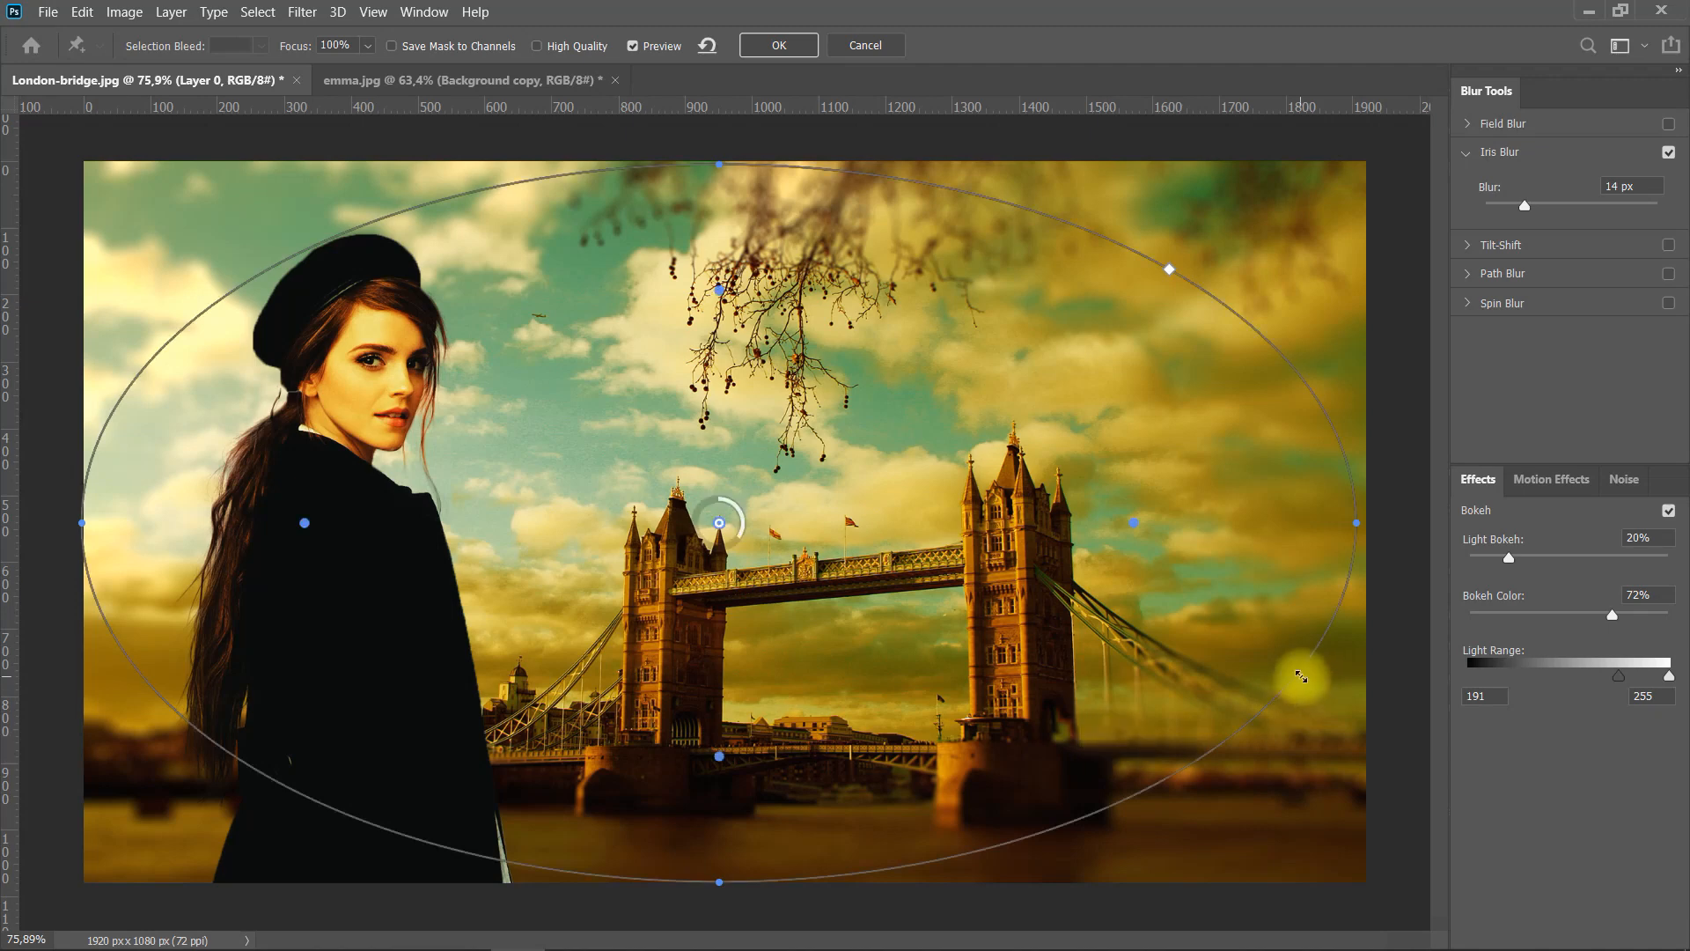
# Raise the Light Bokeh to 24% and the Iris Blur to 18 px, and apply the edited filter
pyautogui.moveTo(1510, 557)
pyautogui.mouseDown()
pyautogui.moveTo(1580, 556)
pyautogui.moveTo(1518, 558)
pyautogui.mouseUp()
pyautogui.moveTo(1526, 209)
pyautogui.mouseDown()
pyautogui.moveTo(1576, 210)
pyautogui.moveTo(1515, 214)
pyautogui.moveTo(1533, 212)
pyautogui.mouseUp()
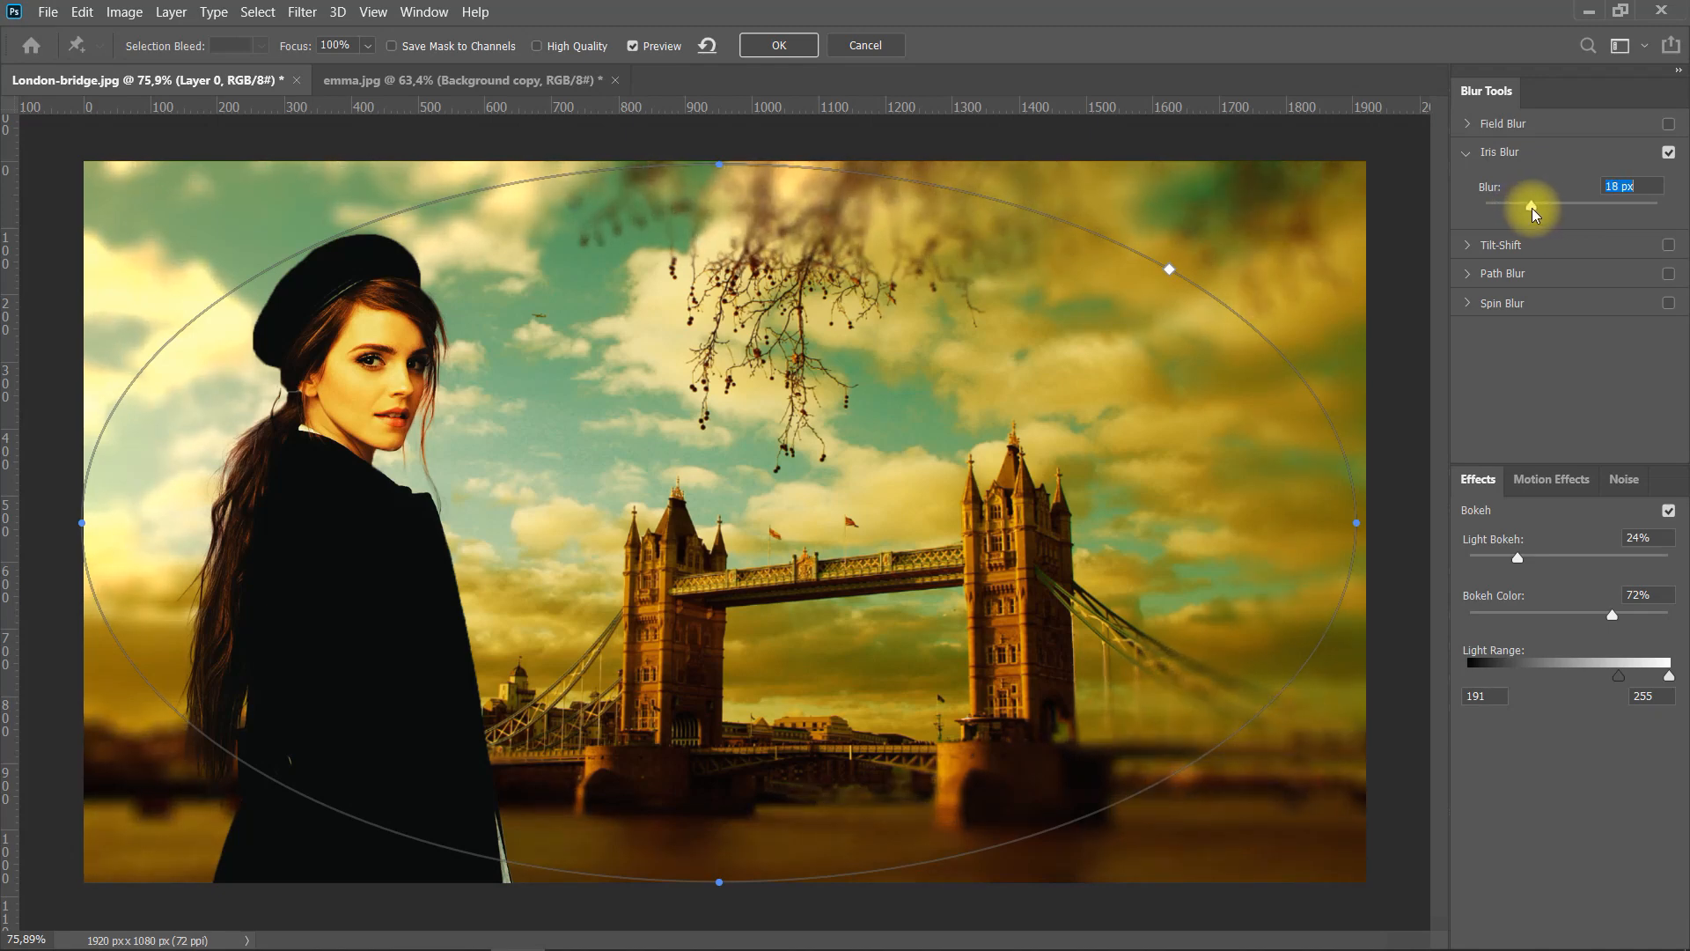
pyautogui.click(779, 46)
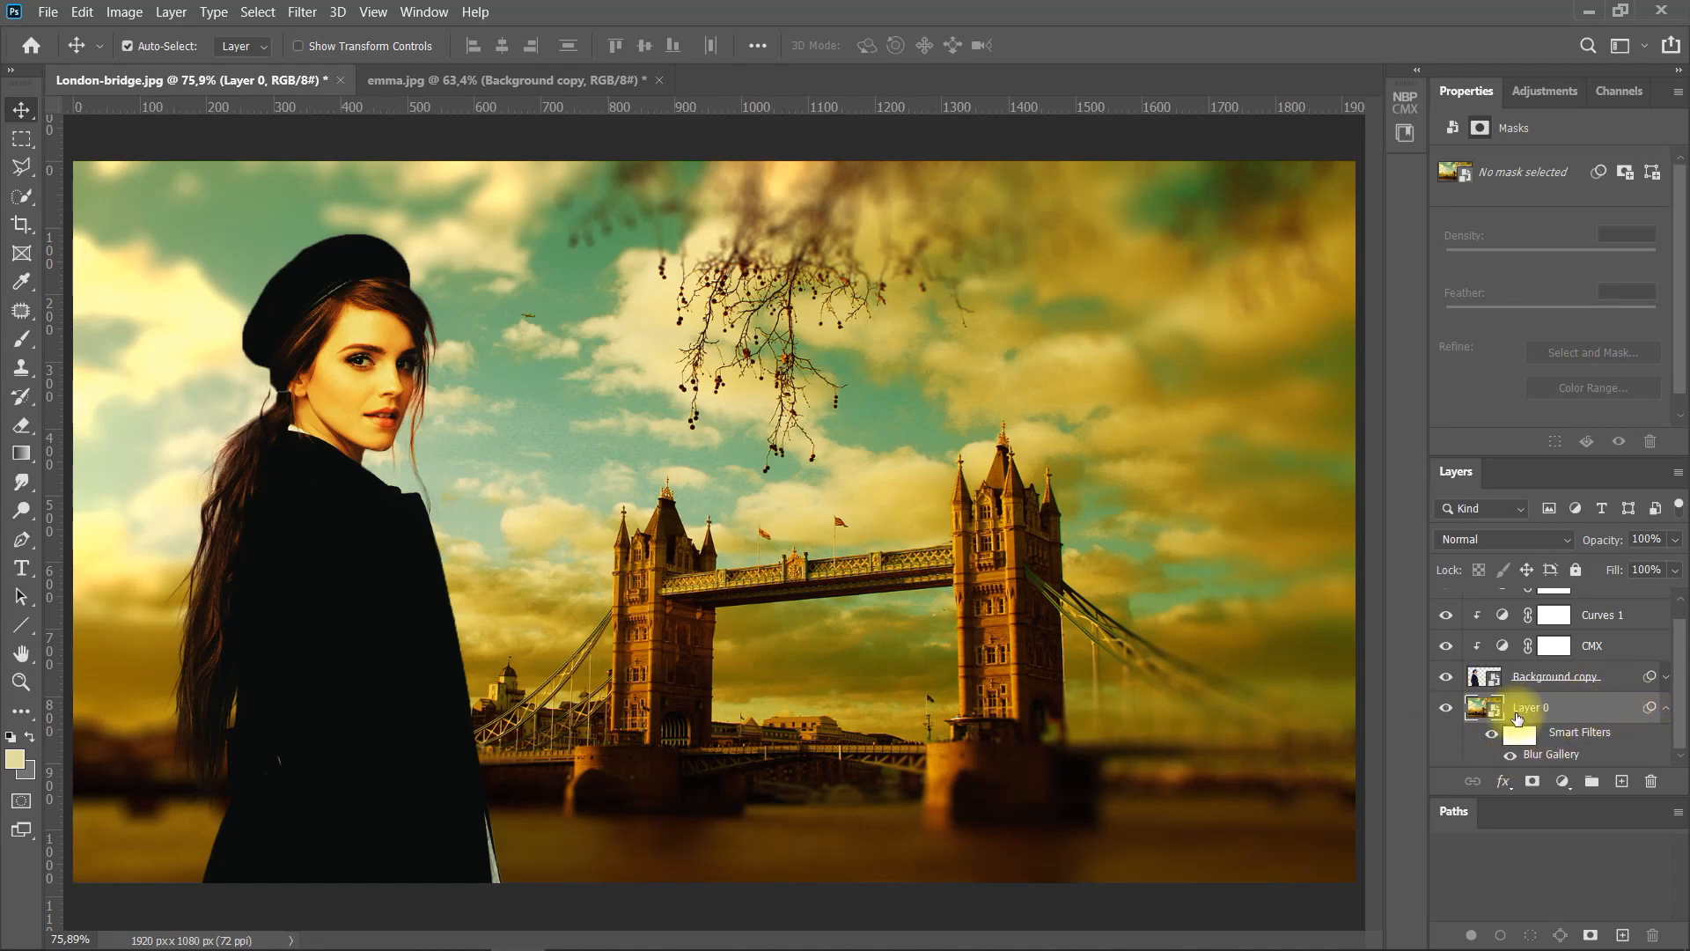
# Compare the bridge with and without its blur by toggling Layer 0's smart filters off and on
pyautogui.click(1496, 715)
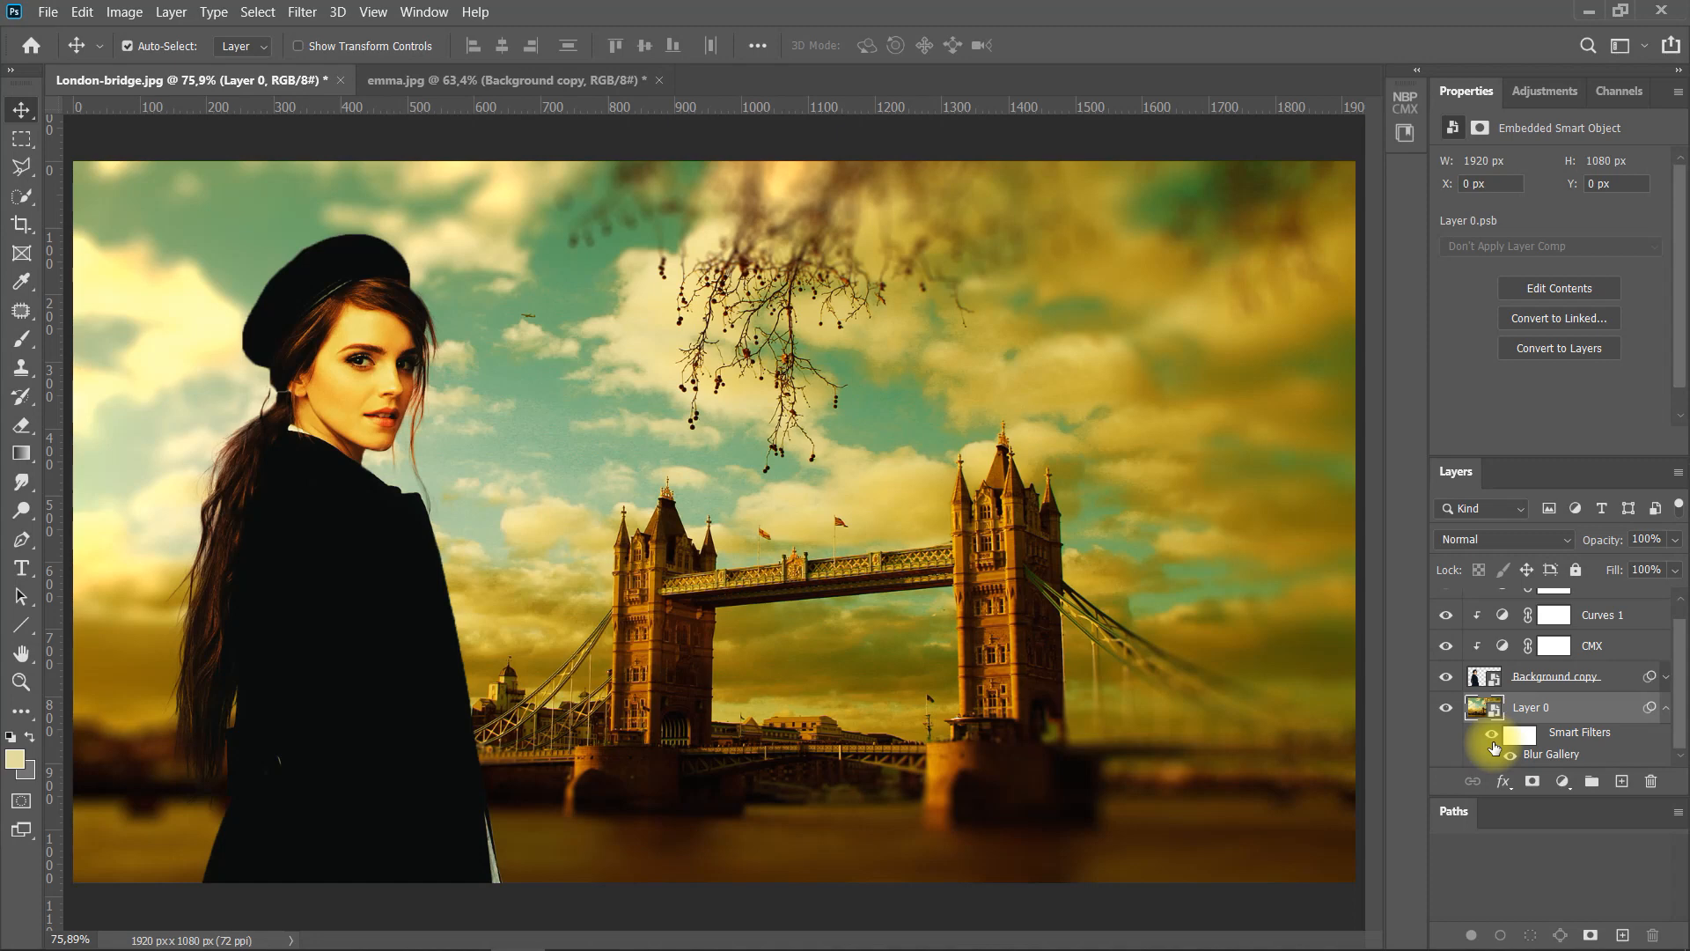
pyautogui.click(1492, 738)
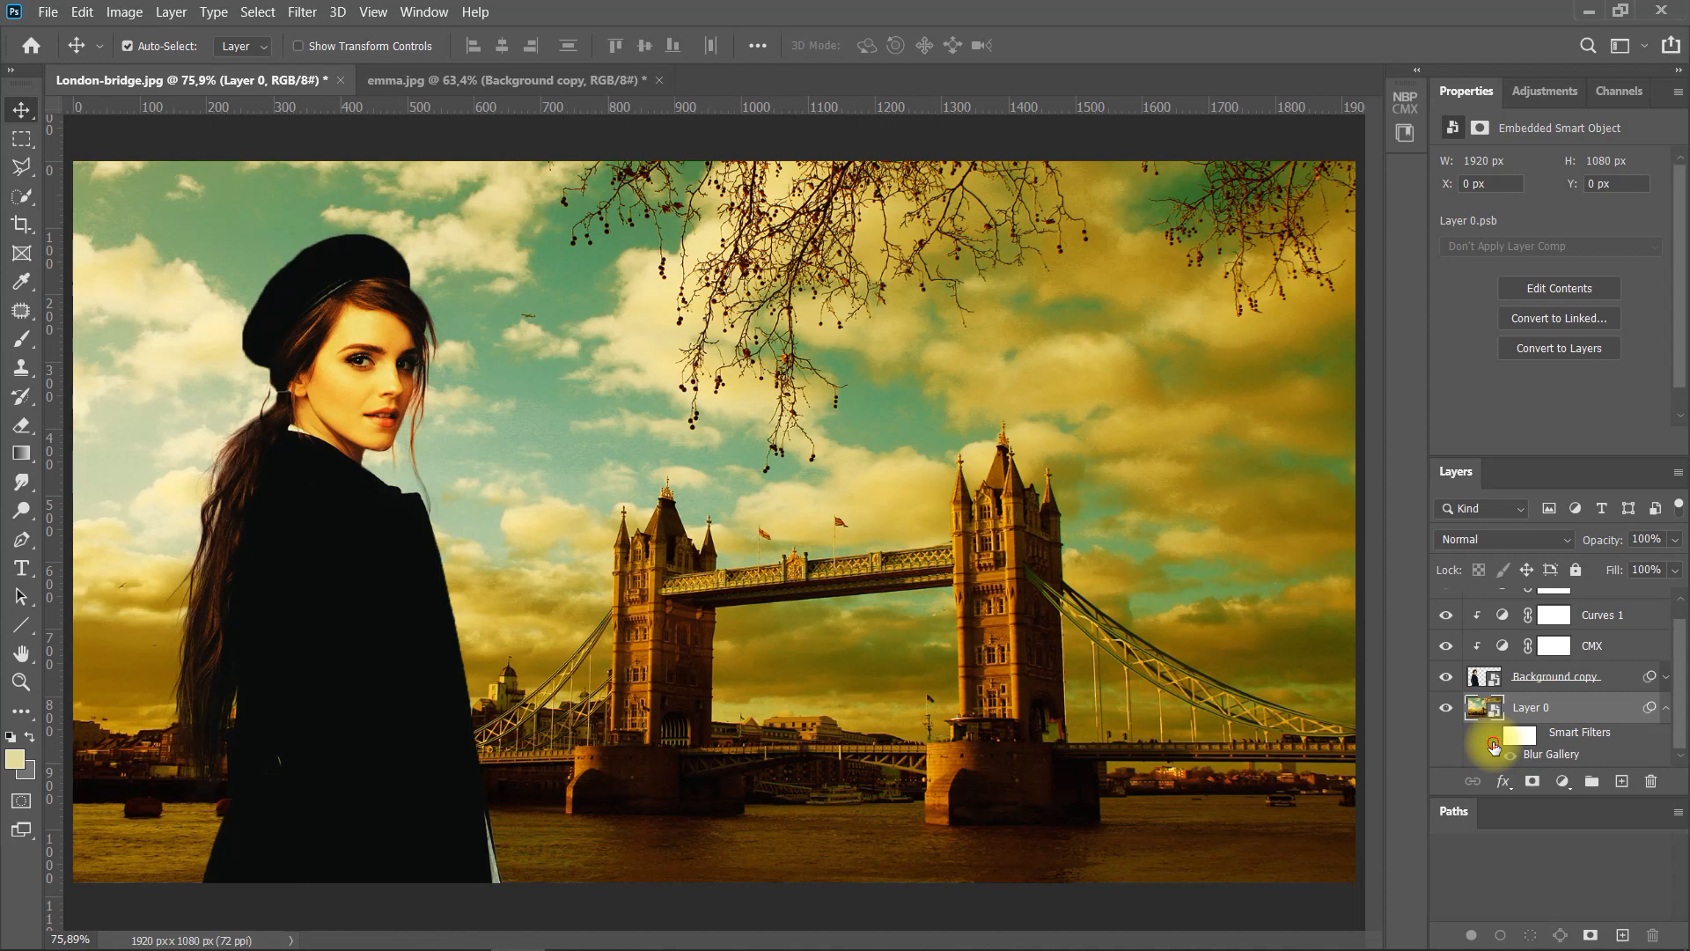
pyautogui.click(1492, 738)
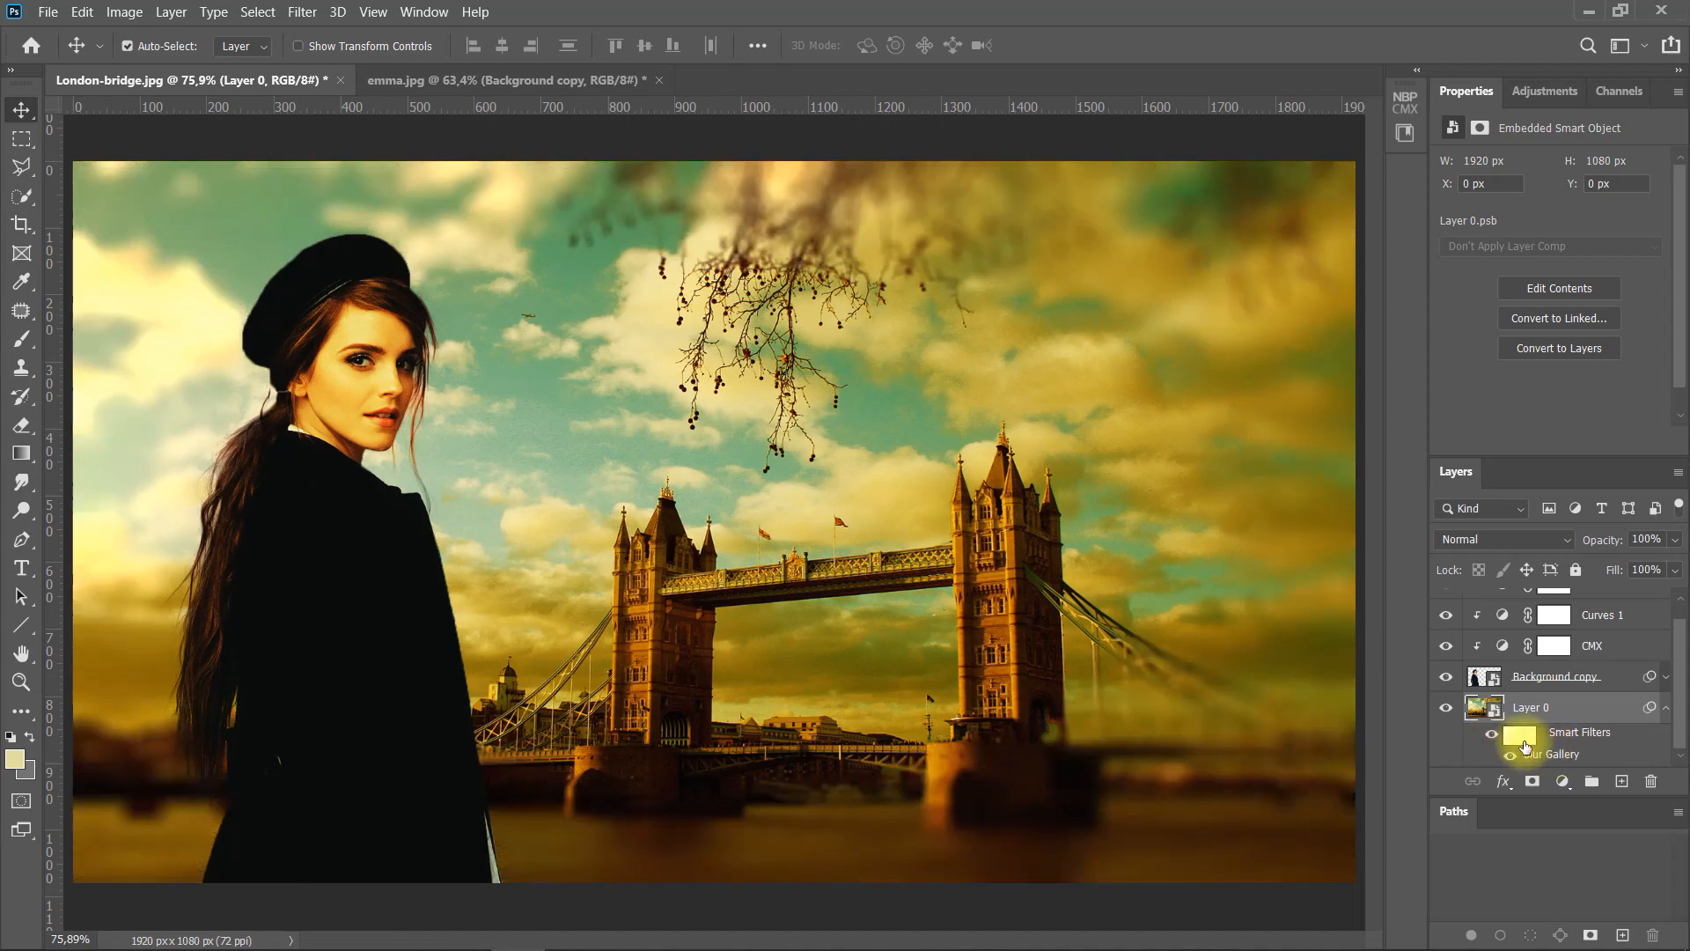
# Reduce the Iris Blur in Layer 0's Blur Gallery smart filter to 8 px and apply it
pyautogui.doubleClick(1550, 753)
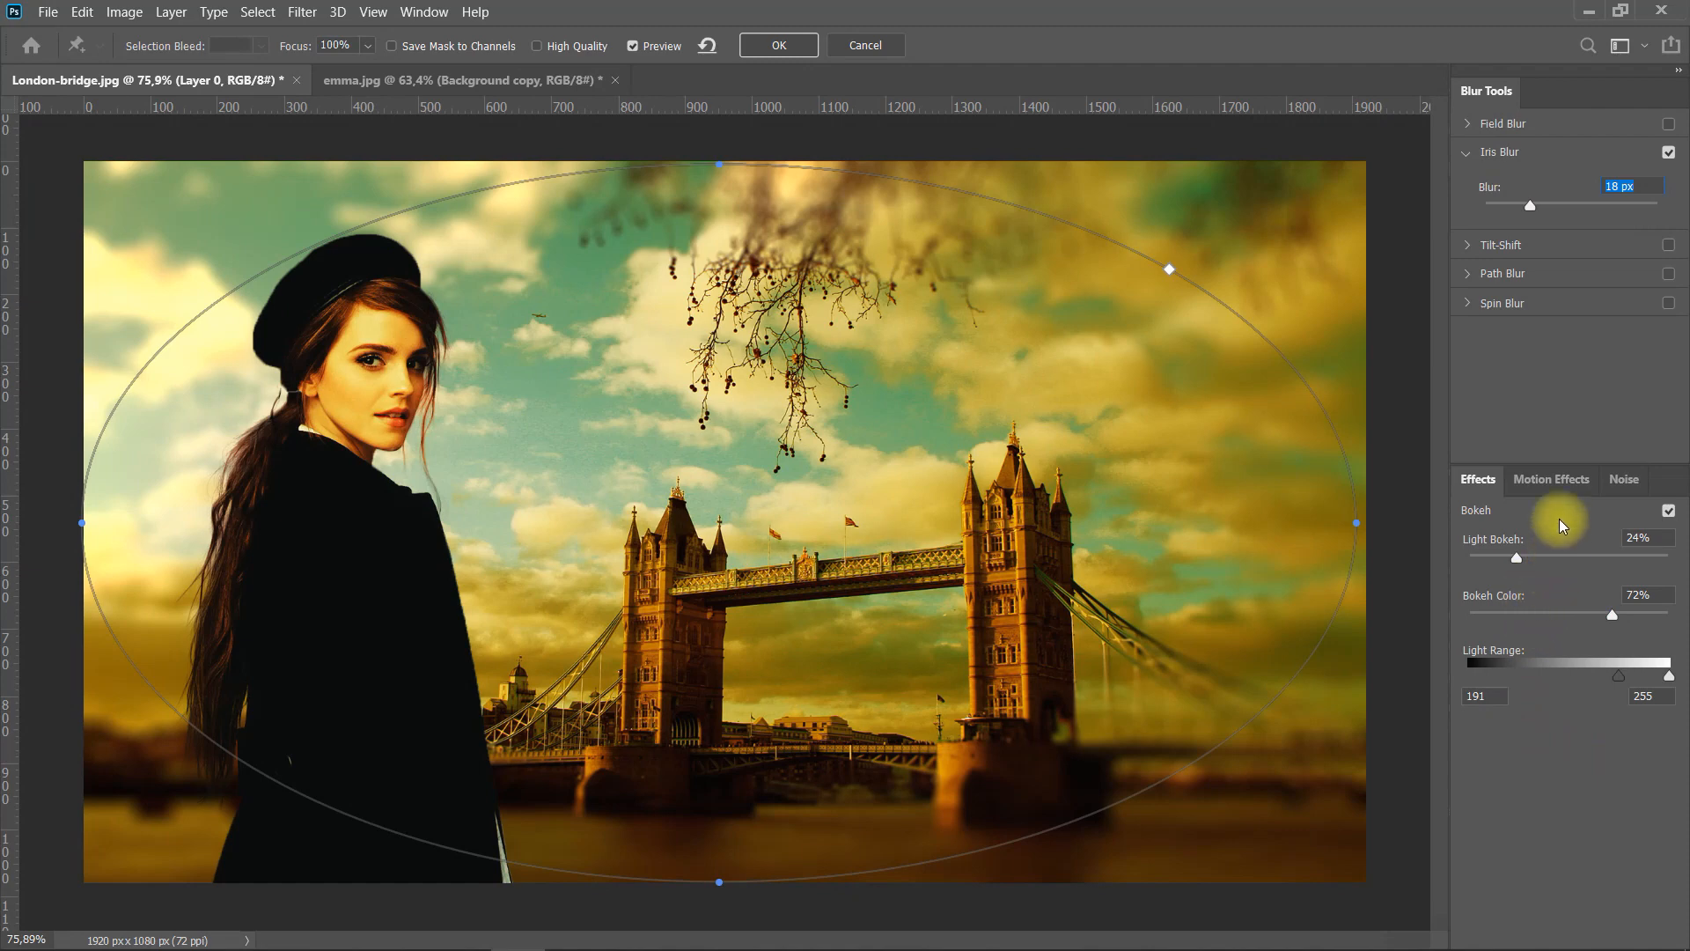
pyautogui.moveTo(1530, 205); pyautogui.dragTo(1517, 214)
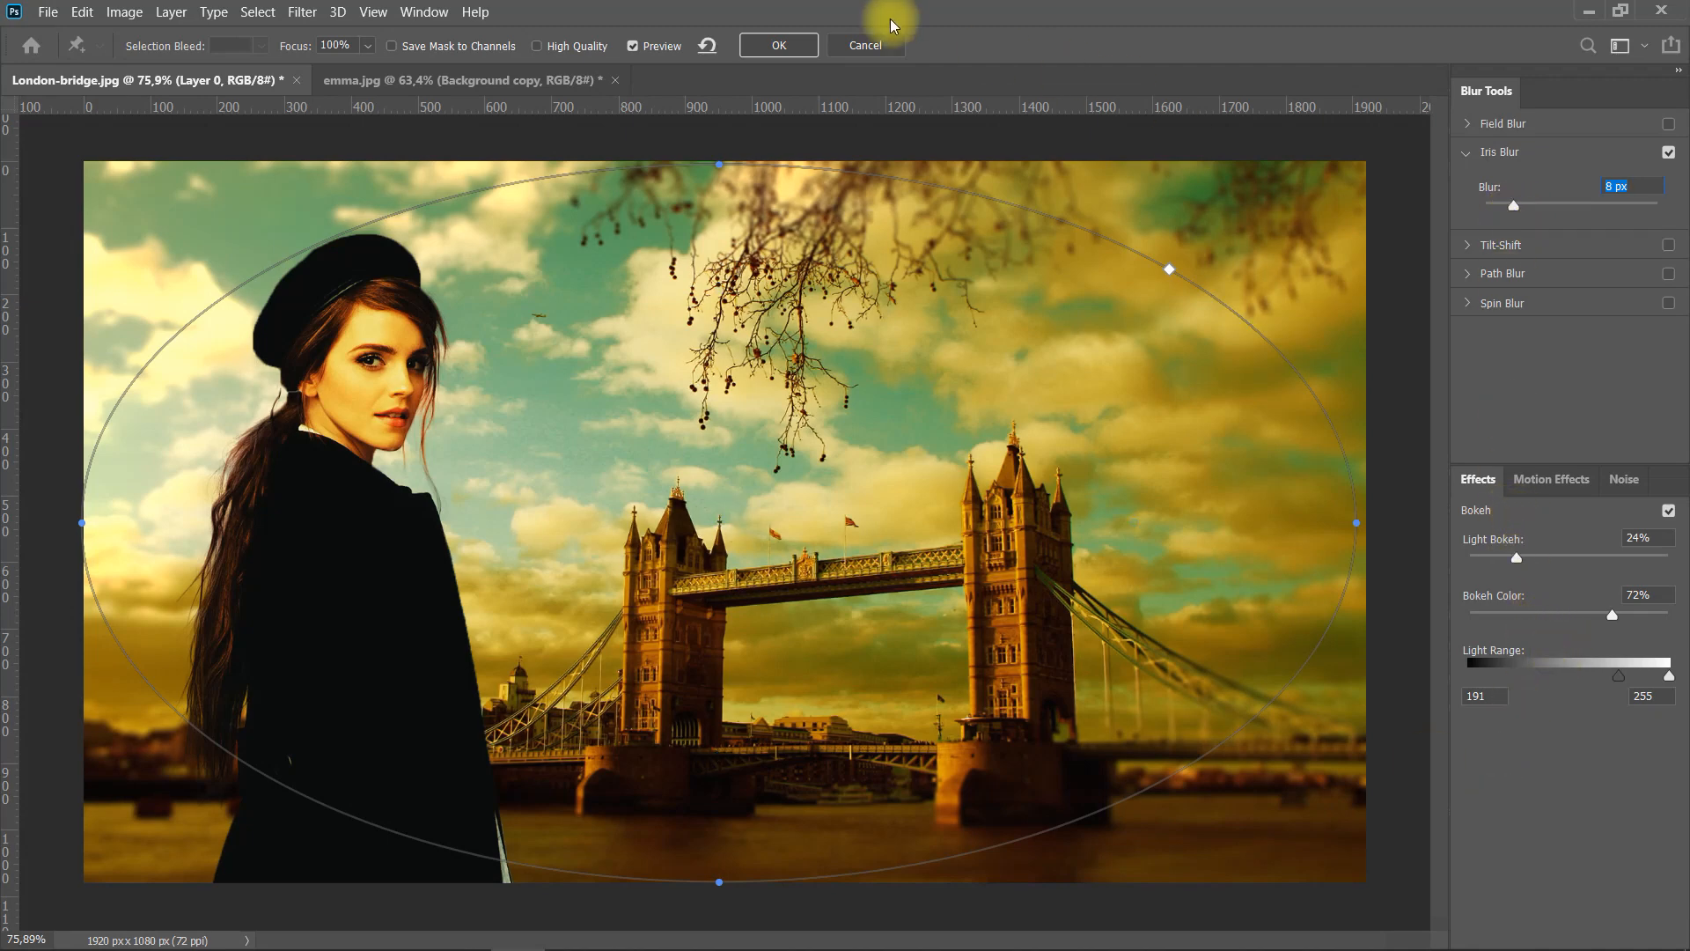
pyautogui.click(781, 45)
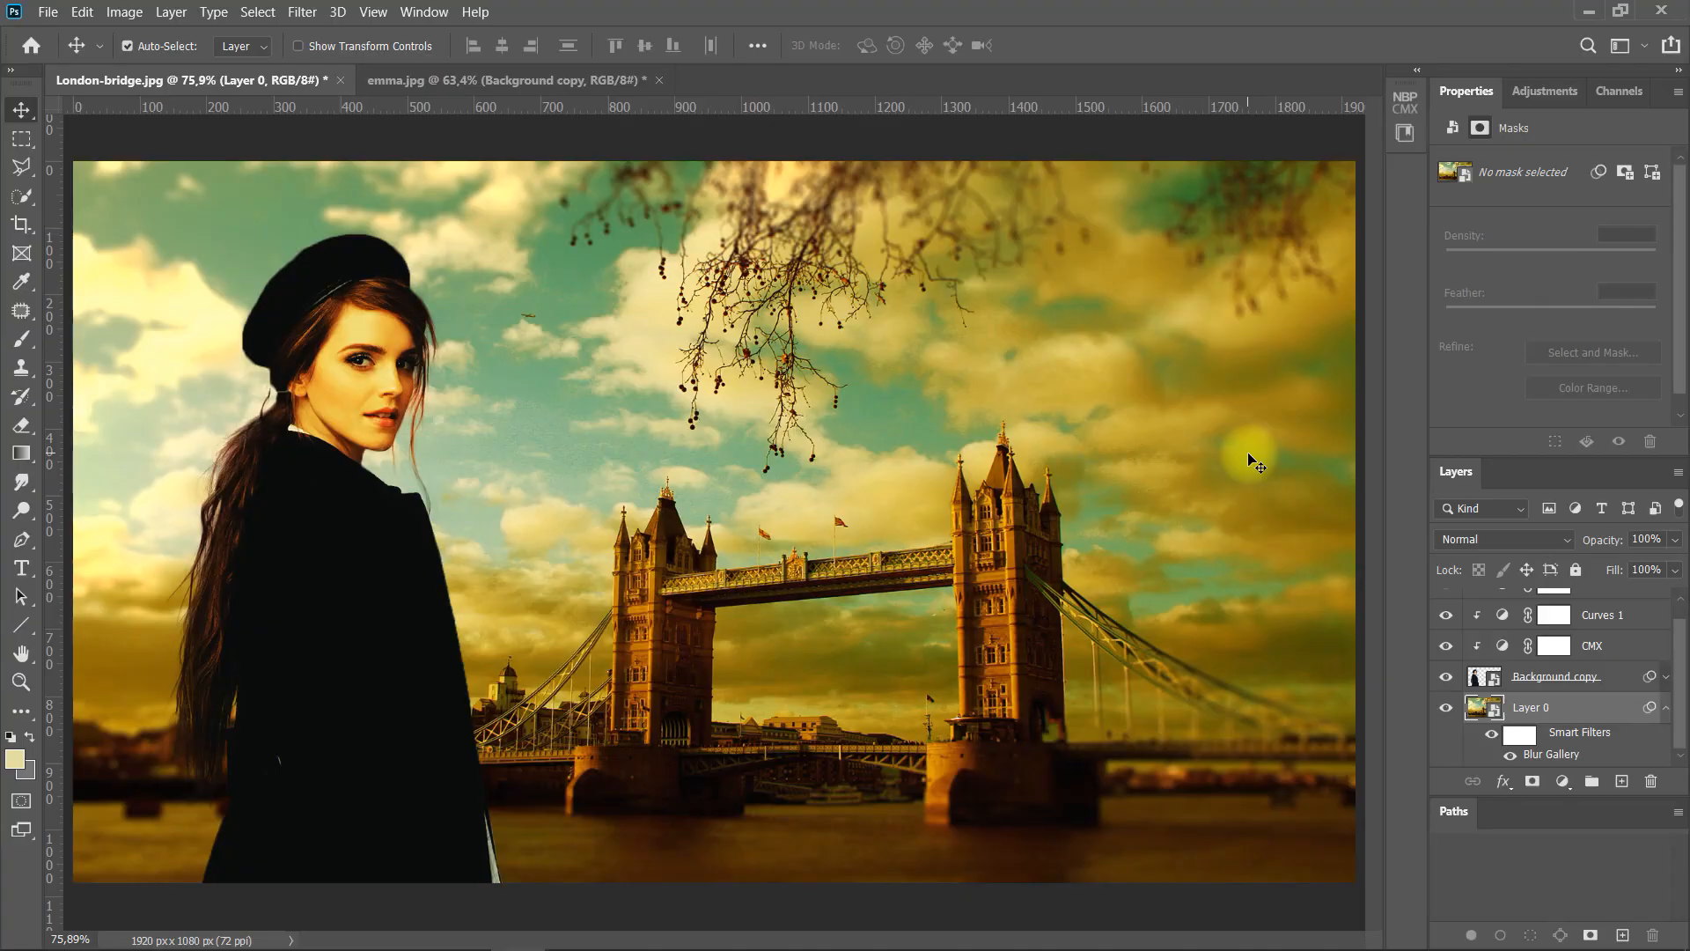